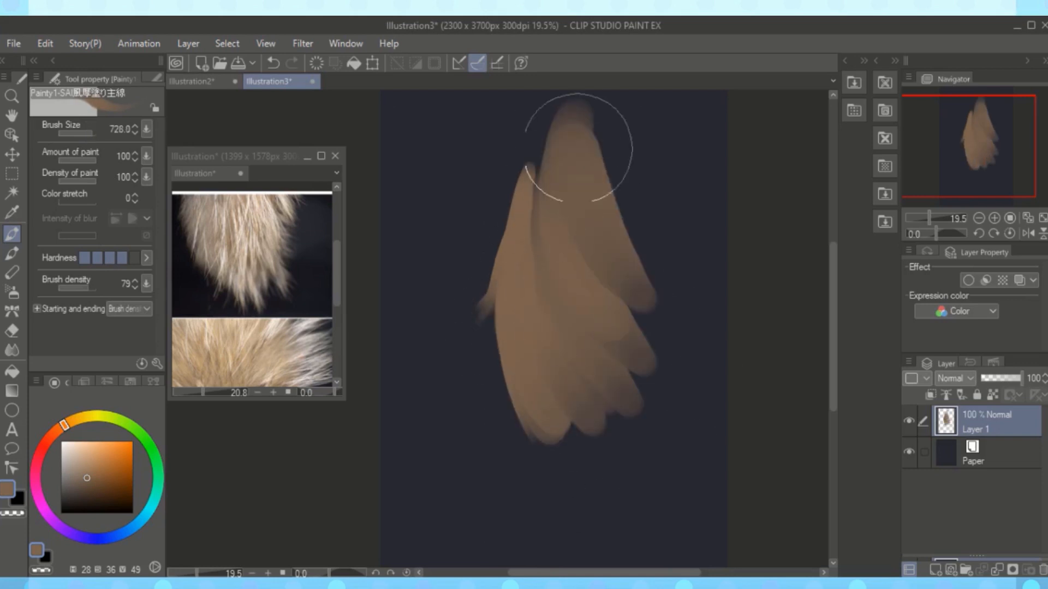
- Set the brush size to 265 and paint overlapping brown tufts along the fur base's right edge
scroll(490, 188, down, 1)
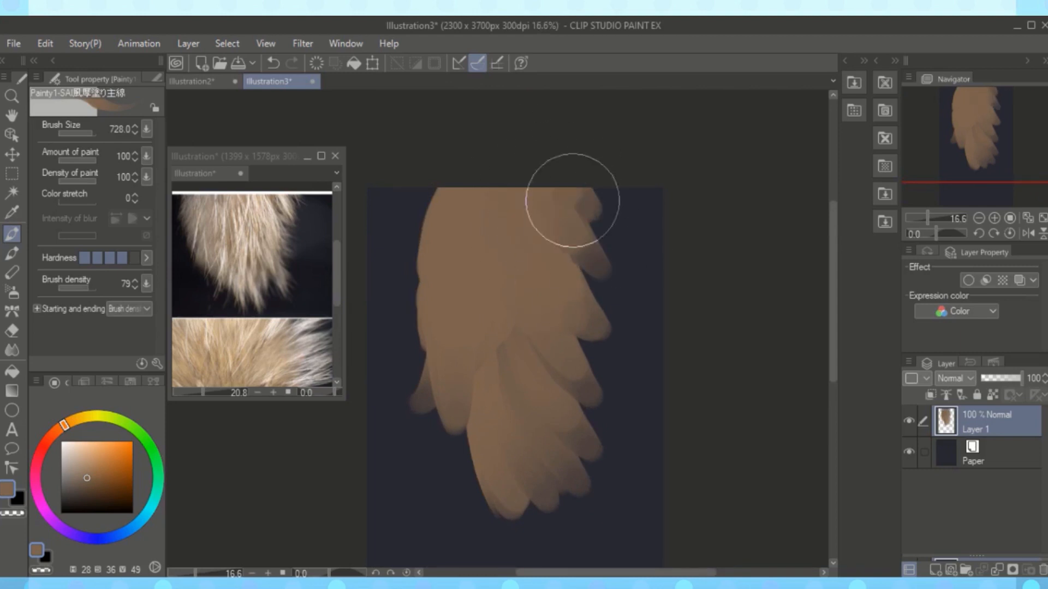
click(95, 131)
mouse_move(578, 393)
mouse_down()
mouse_move(568, 262)
mouse_move(587, 252)
mouse_move(592, 197)
mouse_up()
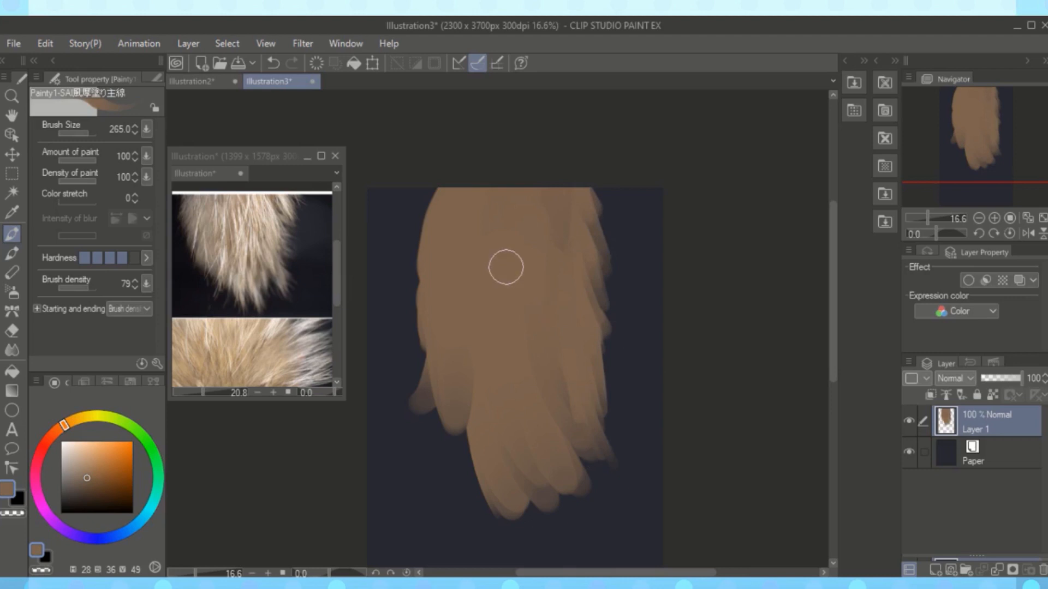
- Paint light beige clumps over the centre and right side of the brown fur base, following the hair direction
mouse_move(513, 248)
mouse_down()
mouse_move(557, 273)
mouse_move(594, 193)
mouse_move(459, 159)
mouse_move(558, 192)
mouse_move(520, 311)
mouse_move(617, 452)
mouse_move(585, 402)
mouse_move(535, 444)
mouse_move(524, 424)
mouse_move(509, 479)
mouse_move(481, 426)
mouse_move(527, 502)
mouse_up()
alt+click(537, 229)
drag(573, 207, 538, 254)
mouse_move(552, 341)
mouse_down()
mouse_move(590, 382)
mouse_move(554, 386)
mouse_up()
alt+click(503, 322)
mouse_move(456, 295)
mouse_down()
mouse_move(447, 234)
mouse_move(474, 281)
mouse_move(447, 374)
mouse_move(480, 355)
mouse_move(503, 402)
mouse_move(524, 382)
mouse_up()
- Blend sampled beige and brown tones into the fur's left side, middle band and lower tip
alt+click(453, 262)
alt+click(482, 295)
alt+click(470, 203)
mouse_move(470, 204)
mouse_down()
mouse_move(493, 238)
mouse_move(476, 194)
mouse_move(500, 327)
mouse_up()
alt+click(502, 289)
mouse_move(457, 269)
mouse_down()
mouse_move(454, 293)
mouse_move(524, 297)
mouse_up()
drag(505, 440, 483, 505)
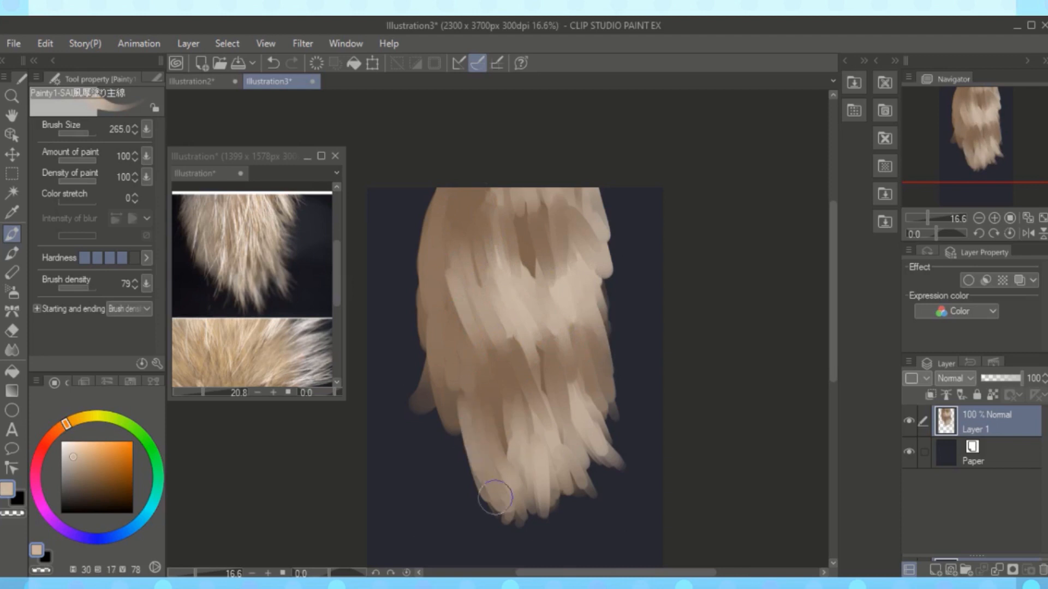
- Darken the fur layer with a tonal correction
click(45, 44)
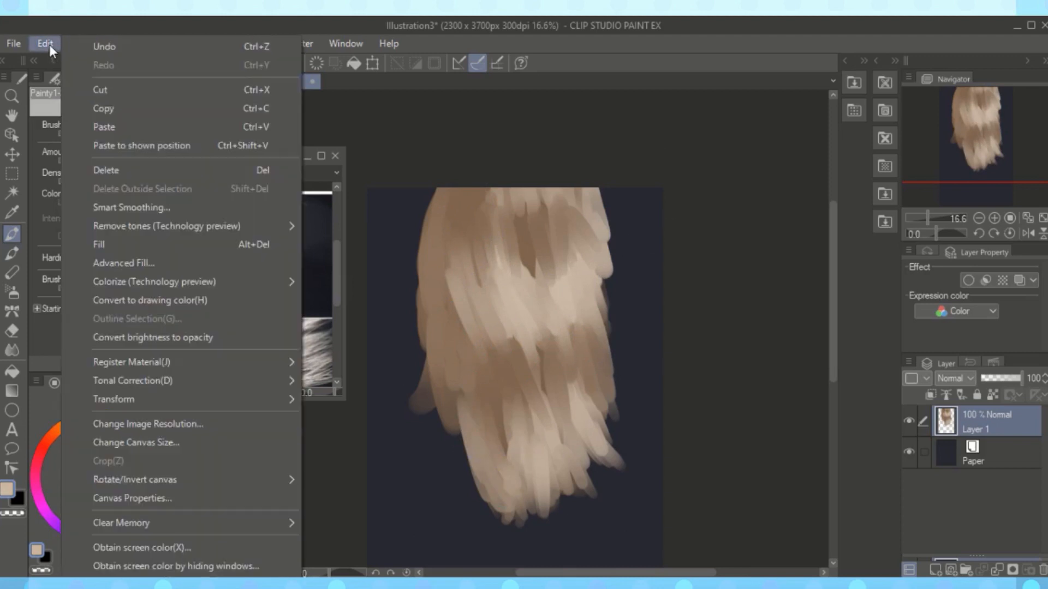
mouse_move(189, 380)
click(444, 384)
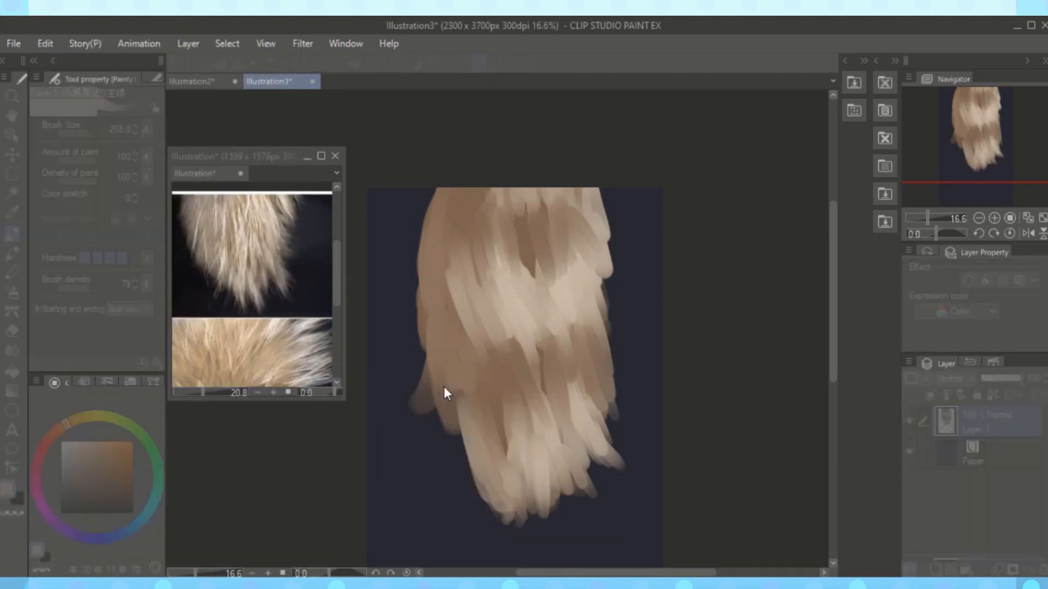
click(754, 295)
drag(751, 297, 746, 300)
click(755, 337)
click(908, 278)
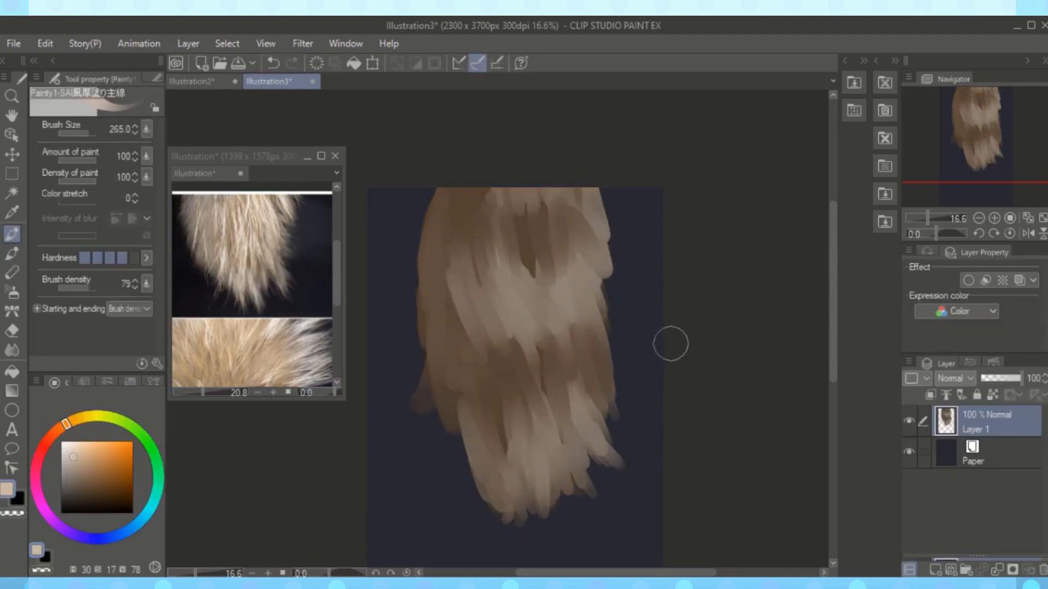
- Lower the brush hardness to three levels, adjust the brush size, and merge the fur layer into the Paper layer
alt+click(459, 208)
click(81, 133)
click(97, 257)
click(92, 160)
click(85, 133)
key(ctrl+e)
- Paint softer blending strokes over the clumps in the fur's upper centre and lower middle
drag(530, 238, 552, 292)
mouse_move(556, 237)
mouse_down()
mouse_move(571, 278)
mouse_move(584, 273)
mouse_up()
key(])
drag(514, 401, 531, 443)
drag(542, 386, 559, 429)
alt+click(513, 194)
drag(522, 202, 525, 235)
- Reduce the brush size to 52.6 and shape pointed tufts along the upper left edge with sampled fur and background colours
drag(436, 213, 406, 265)
alt+click(295, 240)
click(441, 190)
key([)
drag(429, 224, 417, 277)
alt+click(436, 190)
alt+click(440, 191)
alt+click(405, 240)
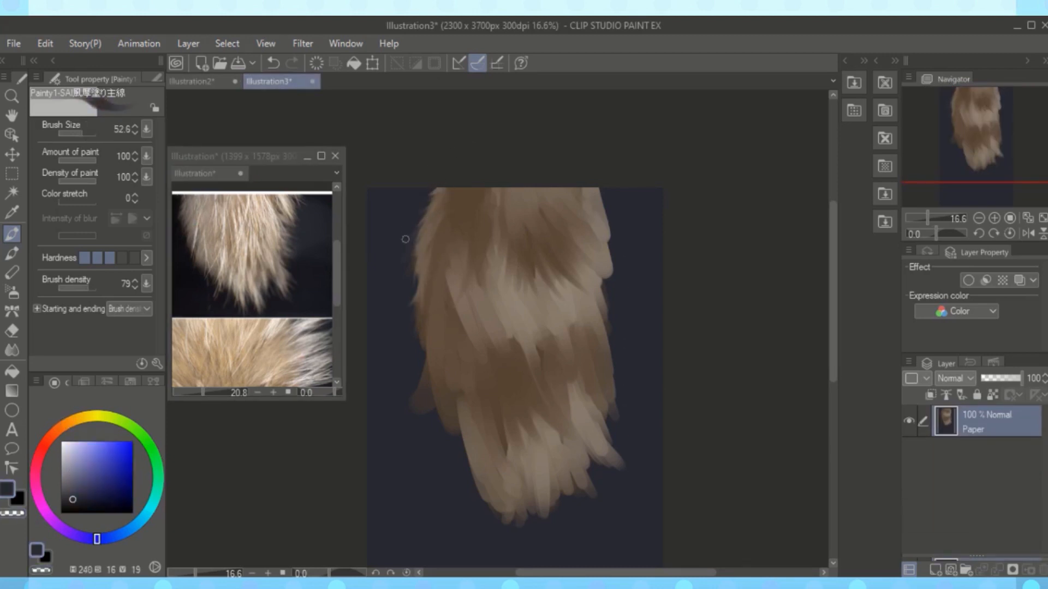
drag(423, 225, 420, 236)
alt+click(436, 202)
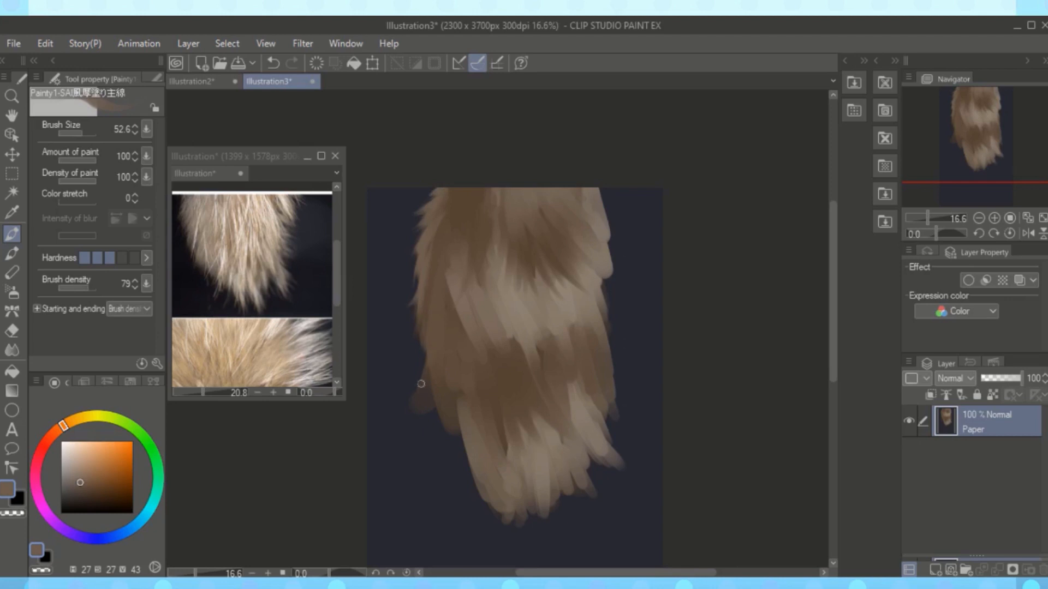
- Clean up the lower left edge with background colour and blend sampled browns into the left side at brush size 96.5
alt+click(438, 432)
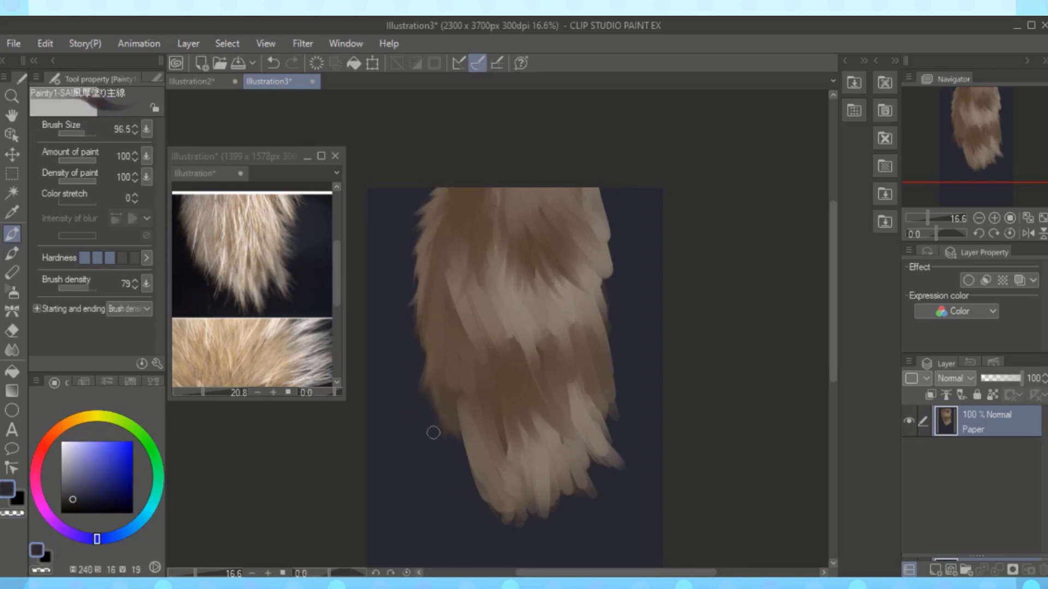
alt+click(429, 337)
alt+click(471, 363)
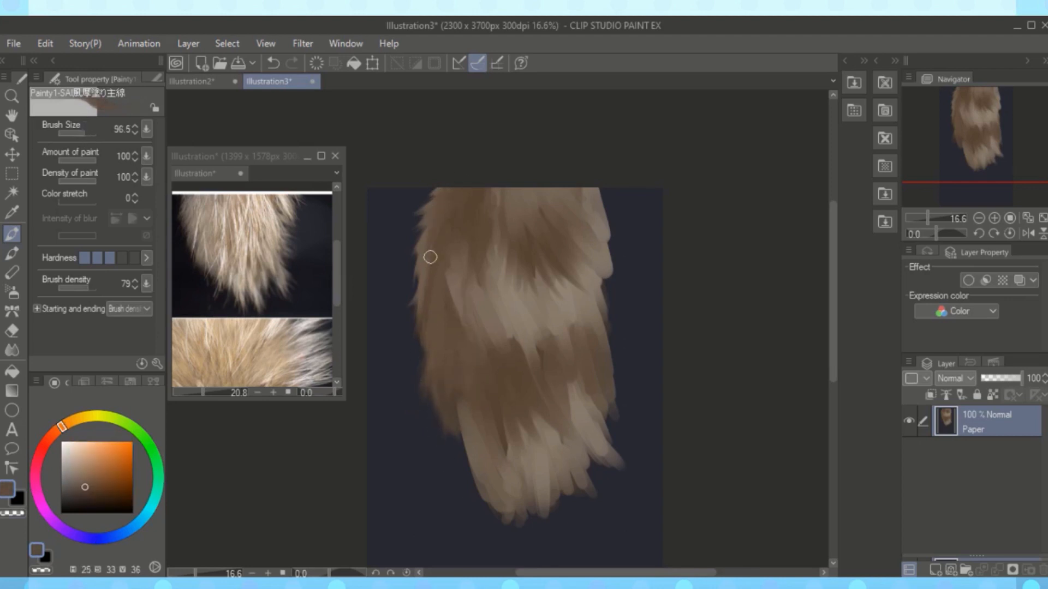
alt+click(440, 203)
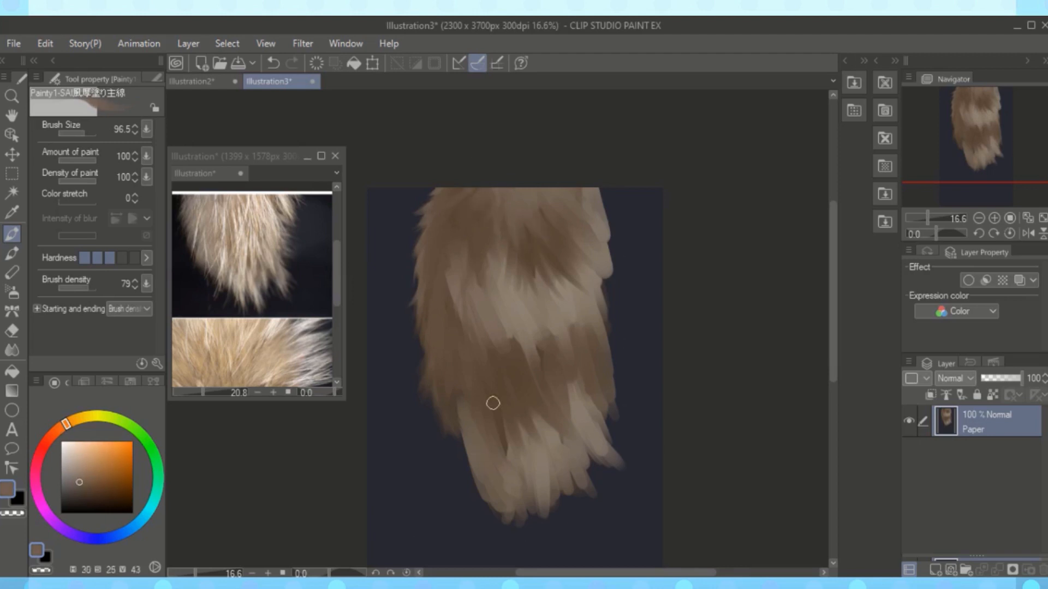
- Enlarge the brush and paint tapered tufts along the fur's bottom tip and lower right edge
ctrl+alt+drag(493, 403, 520, 403)
drag(480, 426, 518, 502)
drag(546, 437, 582, 521)
drag(586, 409, 627, 475)
drag(611, 425, 633, 461)
mouse_move(473, 512)
ctrl+alt+mouse_down()
mouse_move(456, 512)
mouse_move(483, 486)
mouse_move(480, 471)
ctrl+alt+mouse_up()
alt+click(456, 513)
mouse_move(510, 521)
mouse_down()
mouse_move(497, 468)
mouse_move(529, 500)
mouse_up()
- Shape the lower and middle right edge into soft tufts using sampled fur and background colours
alt+click(489, 440)
alt+click(573, 497)
alt+click(593, 437)
mouse_move(599, 435)
mouse_down()
mouse_move(627, 479)
mouse_move(600, 420)
mouse_move(608, 394)
mouse_up()
alt+click(648, 478)
alt+click(594, 320)
drag(596, 317, 621, 342)
alt+click(601, 360)
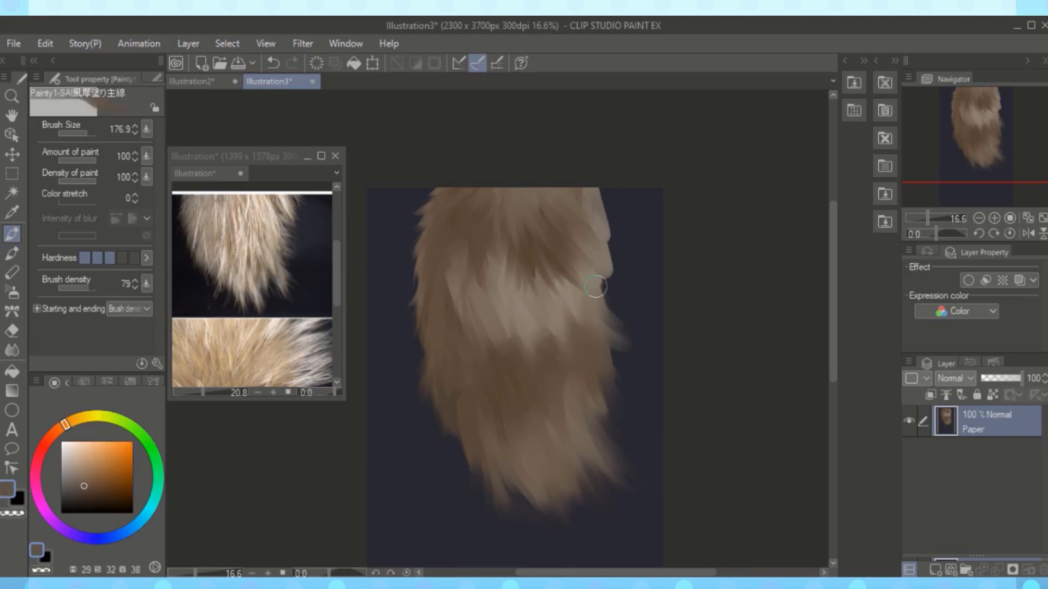
- Blend the upper right side with sampled tones and break its smooth outline into tapered tufts
drag(579, 238, 592, 271)
alt+click(446, 274)
alt+click(531, 466)
alt+click(540, 317)
drag(553, 192, 599, 253)
alt+click(580, 224)
alt+click(562, 187)
mouse_move(597, 193)
mouse_down()
mouse_move(625, 216)
mouse_move(618, 281)
mouse_up()
- Paint long, pointed strands at the fur's bottom tip and lower right corner
drag(587, 445, 627, 513)
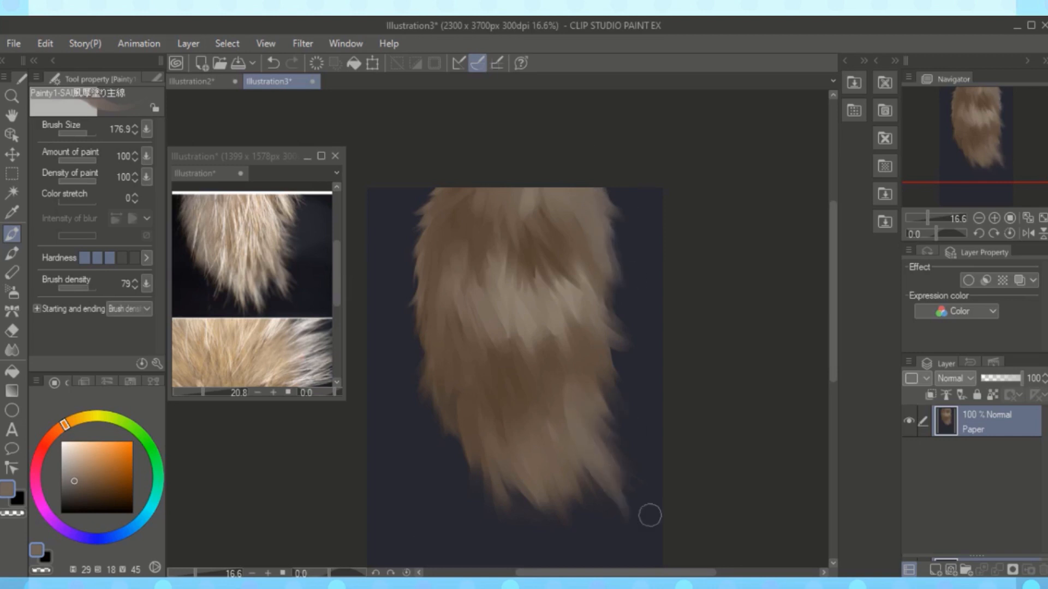
alt+click(587, 527)
alt+click(550, 342)
mouse_move(518, 421)
mouse_down()
mouse_move(536, 472)
mouse_move(527, 488)
mouse_up()
click(84, 133)
drag(543, 422, 567, 519)
drag(483, 437, 503, 505)
drag(585, 439, 625, 511)
drag(592, 445, 636, 482)
- Add strands in sampled tones through the fur's centre and lower section, adjusting the brush size
alt+click(587, 466)
alt+click(521, 382)
drag(536, 310, 541, 343)
drag(519, 422, 529, 465)
click(87, 133)
drag(536, 388, 548, 437)
drag(572, 410, 586, 431)
alt+click(493, 437)
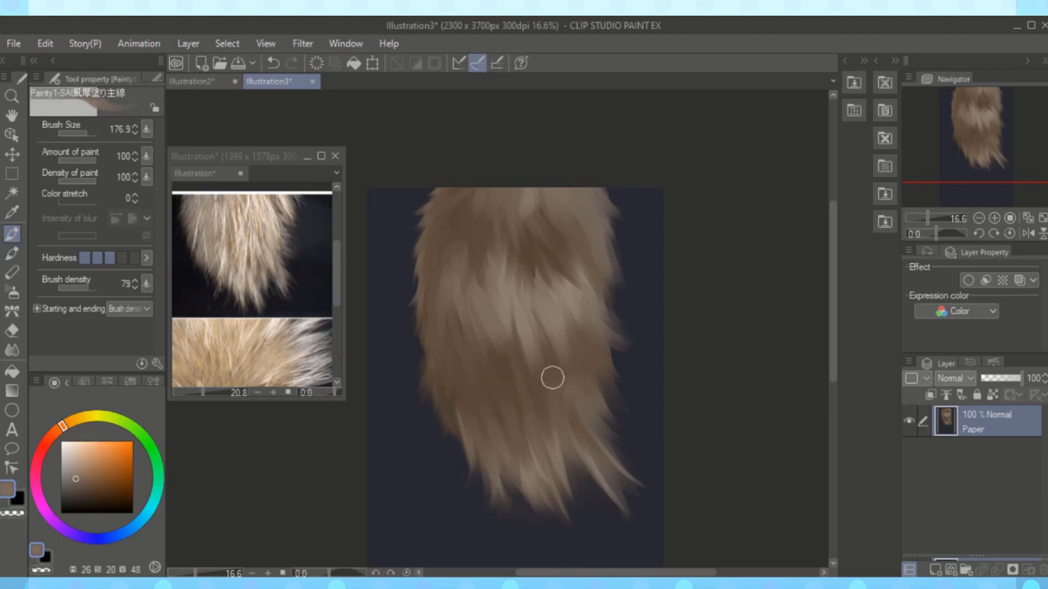
- Paint strands through the light middle band, and set the brush size to 144.5 for strokes just below it
alt+click(508, 408)
drag(491, 242, 498, 303)
drag(513, 270, 522, 333)
drag(542, 283, 562, 297)
alt+click(496, 353)
click(86, 132)
mouse_move(493, 360)
mouse_down()
mouse_move(479, 435)
mouse_move(521, 423)
mouse_up()
alt+click(518, 385)
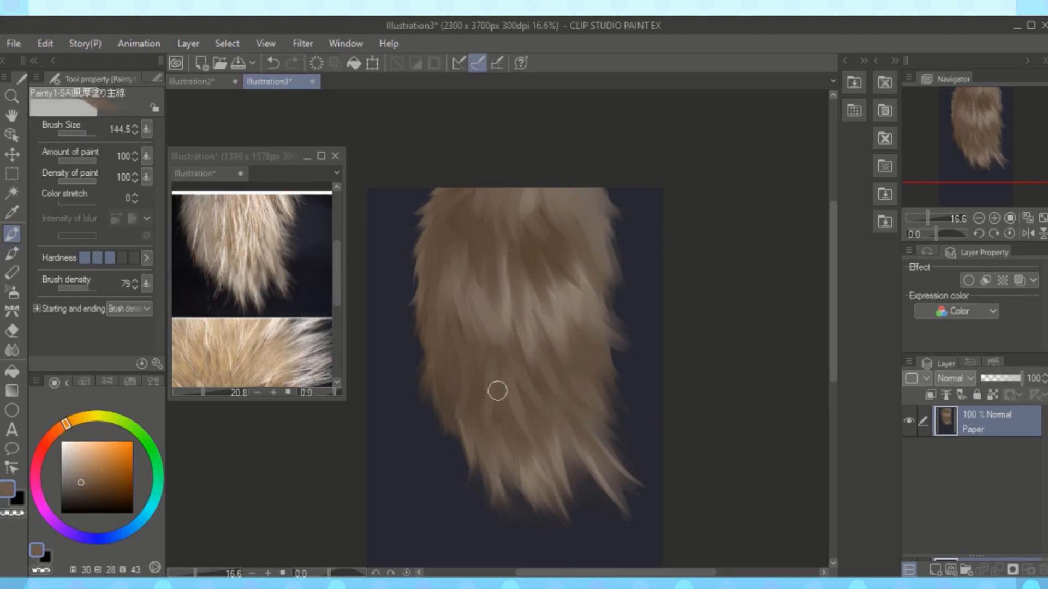
- Reduce the brush size to 96.5 and paint sampled dark brown strands between the clumps in the fur's centre
alt+click(447, 363)
key([)
key([)
alt+click(468, 397)
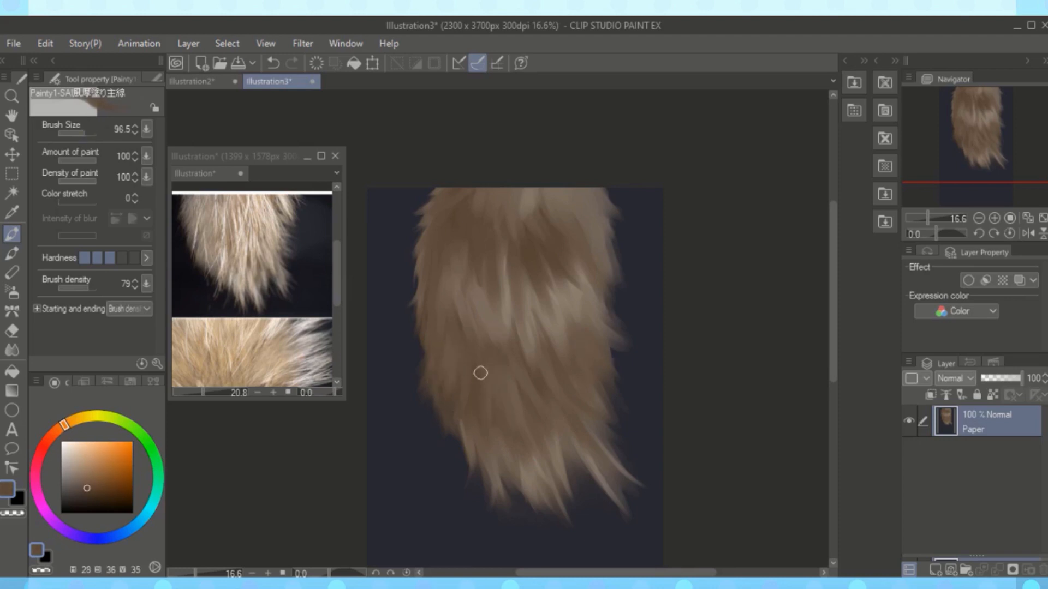
alt+click(530, 241)
drag(505, 355, 518, 388)
drag(513, 311, 526, 360)
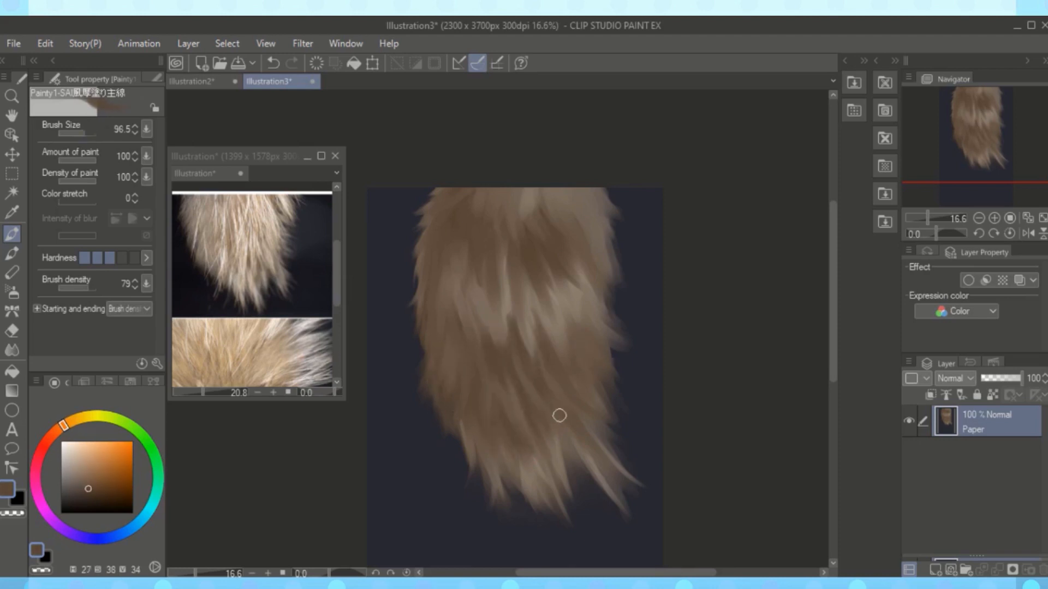
- Refine the lower edge of the light middle band with thin strokes in sampled light and dark tones
alt+click(559, 394)
alt+click(521, 280)
alt+click(573, 415)
drag(510, 320, 521, 368)
alt+click(487, 382)
alt+click(467, 358)
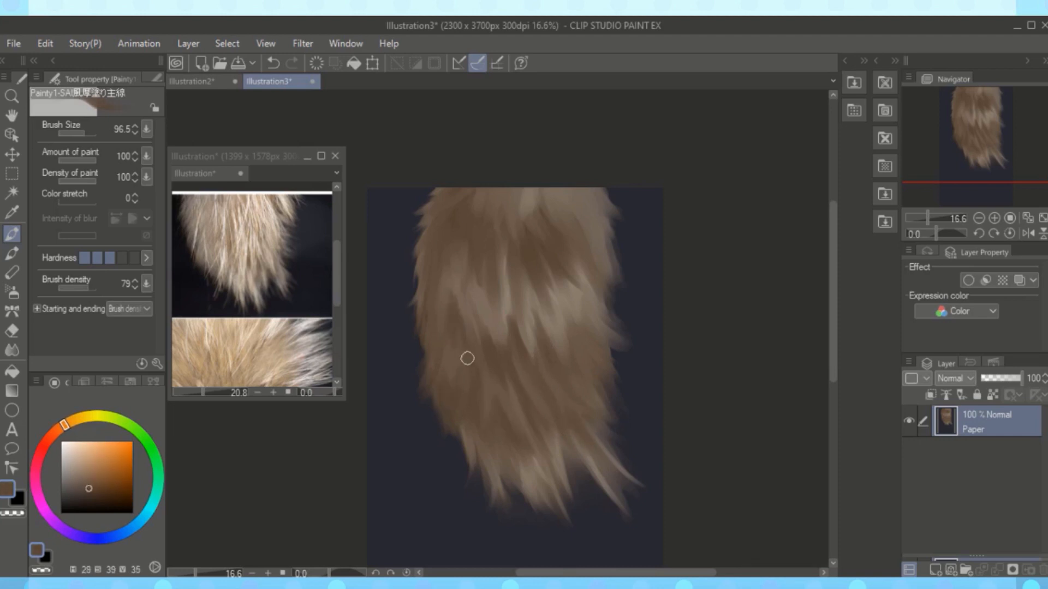
- Paint fine strands across the middle right side and down through the centre with sampled browns
drag(531, 311, 540, 337)
drag(564, 320, 585, 359)
mouse_move(571, 300)
mouse_down()
mouse_move(600, 338)
mouse_move(565, 372)
mouse_up()
alt+click(619, 351)
alt+click(578, 310)
drag(522, 342, 531, 374)
drag(508, 316, 513, 367)
- Add fine light strands across the middle left side, lower centre and light middle band
drag(492, 335, 514, 382)
drag(471, 294, 486, 352)
drag(433, 269, 439, 320)
drag(497, 391, 531, 446)
drag(537, 403, 550, 426)
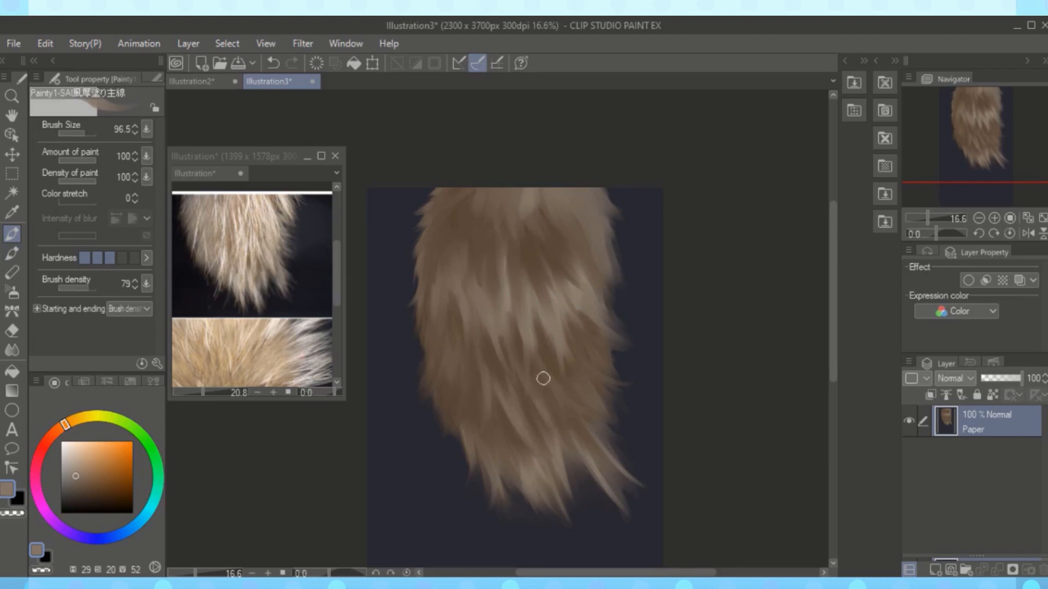
alt+click(509, 271)
mouse_move(503, 277)
mouse_down()
mouse_move(516, 335)
mouse_move(536, 326)
mouse_up()
alt+click(467, 356)
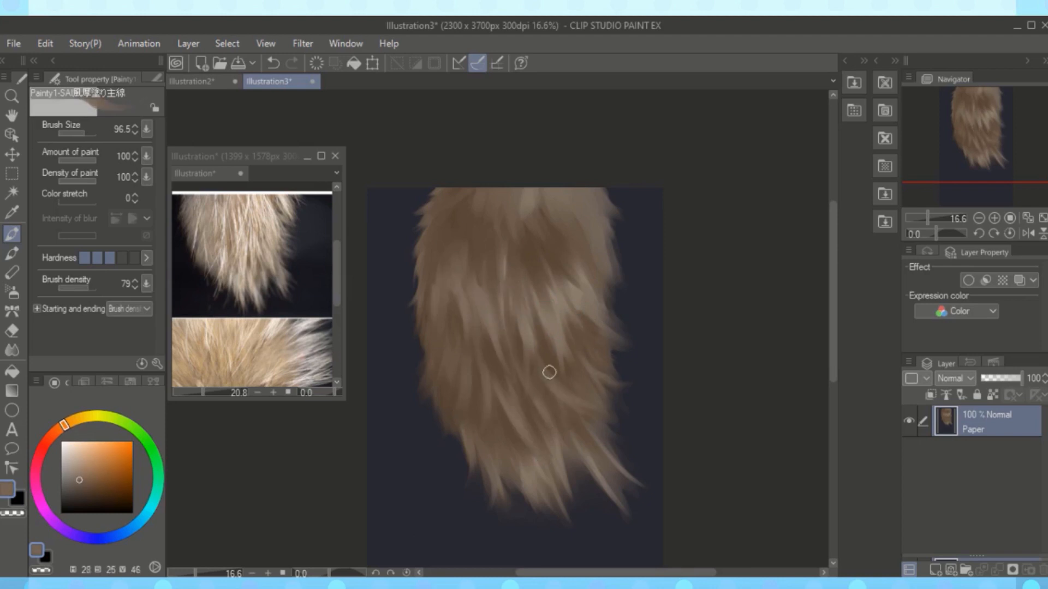
- Set brush size 216.5, paint amount 78 and paint density 71, and softly blend sampled browns over the fur's upper section
alt+click(531, 347)
click(85, 181)
click(87, 160)
click(88, 133)
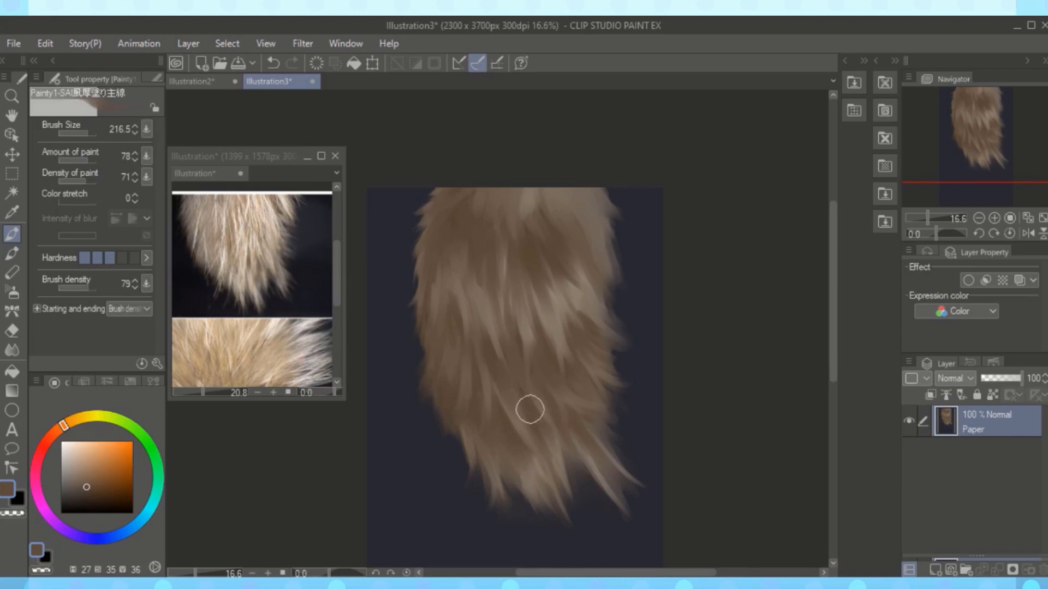
alt+click(572, 296)
mouse_move(530, 246)
mouse_down()
mouse_move(545, 218)
mouse_move(561, 240)
mouse_up()
key(bracketright)
drag(576, 218, 587, 230)
drag(465, 197, 470, 218)
drag(508, 216, 517, 240)
alt+click(565, 256)
drag(564, 205, 599, 202)
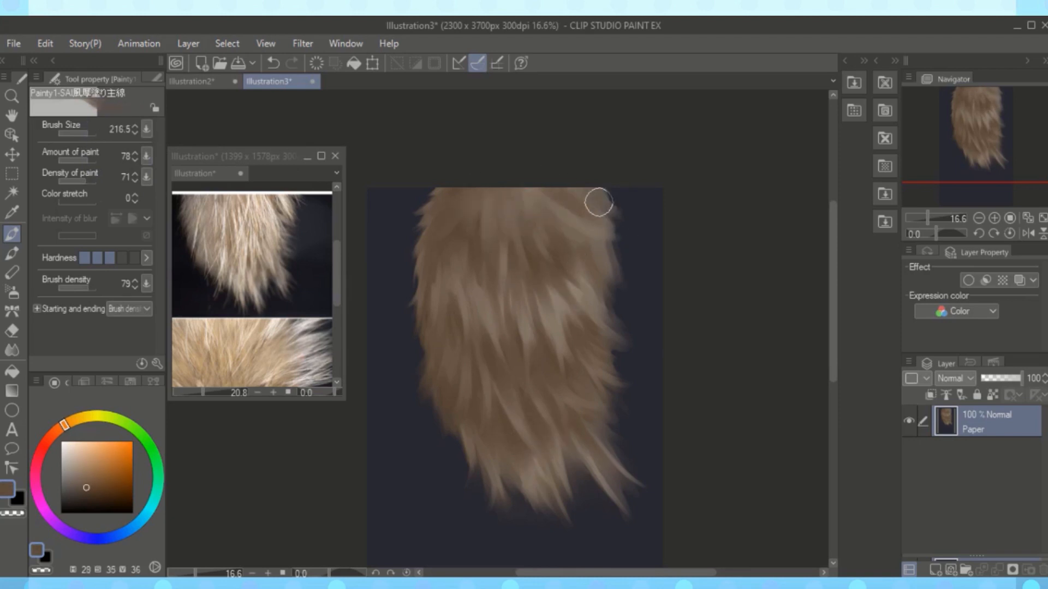
- Set brush size 118.1 and both paint amount and density to 100, and paint lighter strands across the fur's upper section
alt+click(447, 209)
click(84, 133)
click(96, 160)
click(95, 181)
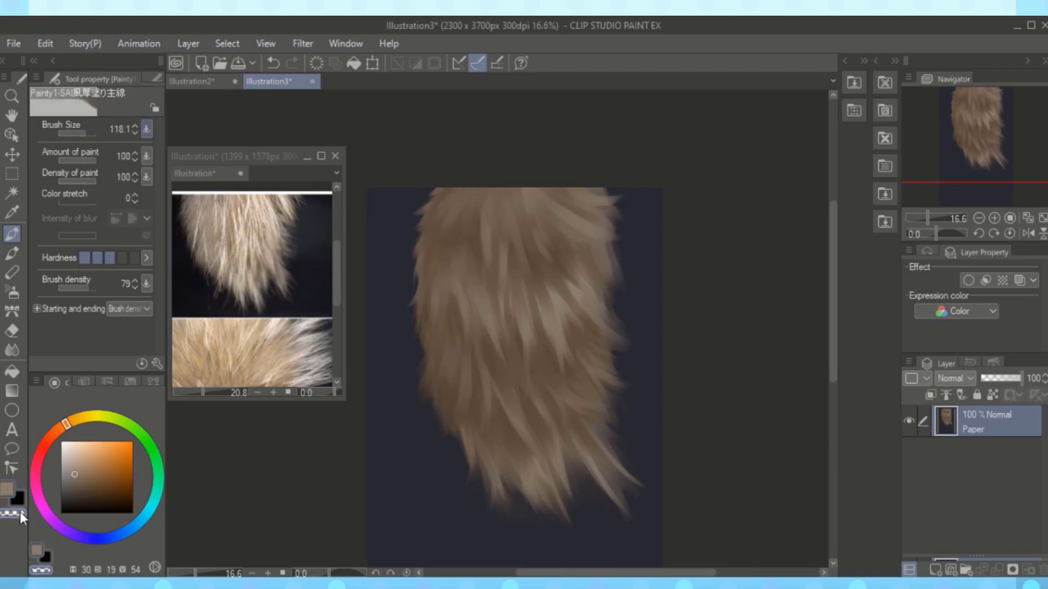
- Sharpen the tufts along the right edge with sampled background and fur colours
alt+click(647, 228)
alt+click(601, 306)
alt+click(667, 301)
alt+click(633, 325)
- Sample a dark brown and paint short, dark strands along the fur's top
alt+click(519, 224)
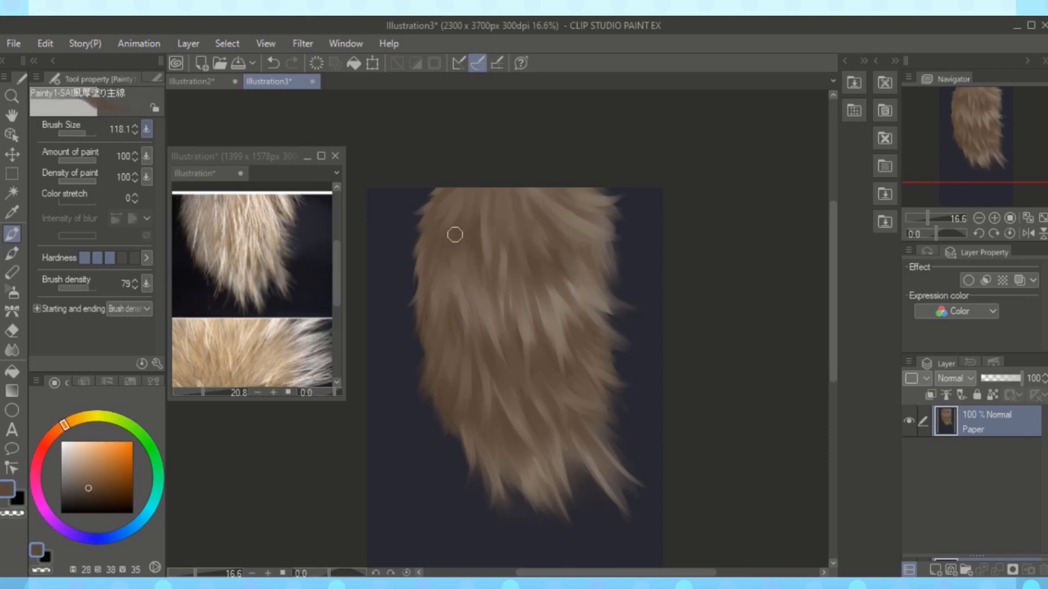
drag(461, 184, 469, 202)
drag(518, 181, 530, 206)
drag(562, 184, 571, 204)
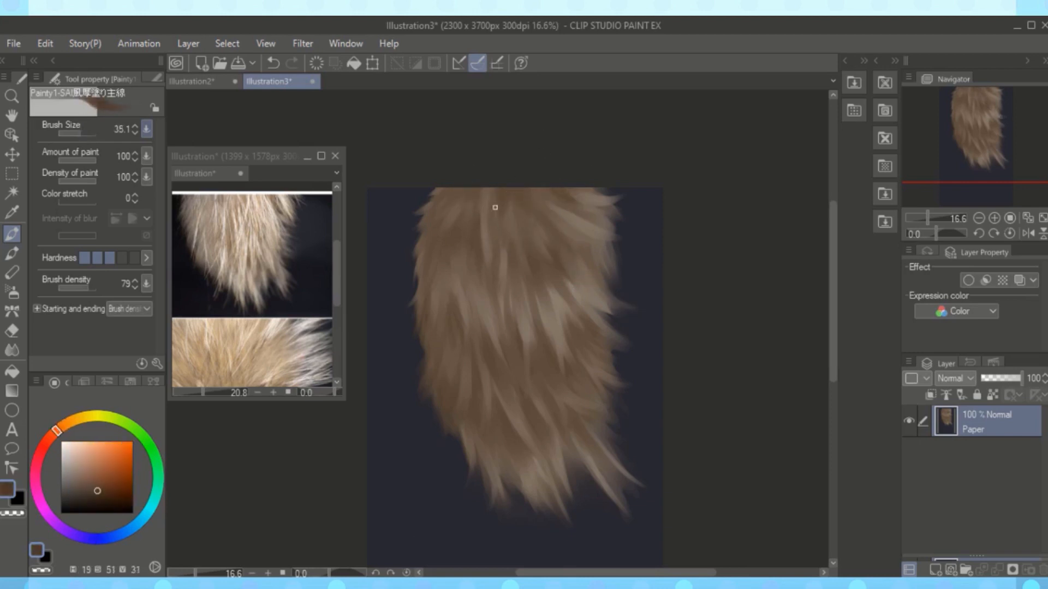
- Add a new raster layer above the merged Paper layer
scroll(512, 191, up, 2)
key(ctrl+shift+n)
scroll(600, 180, up, 2)
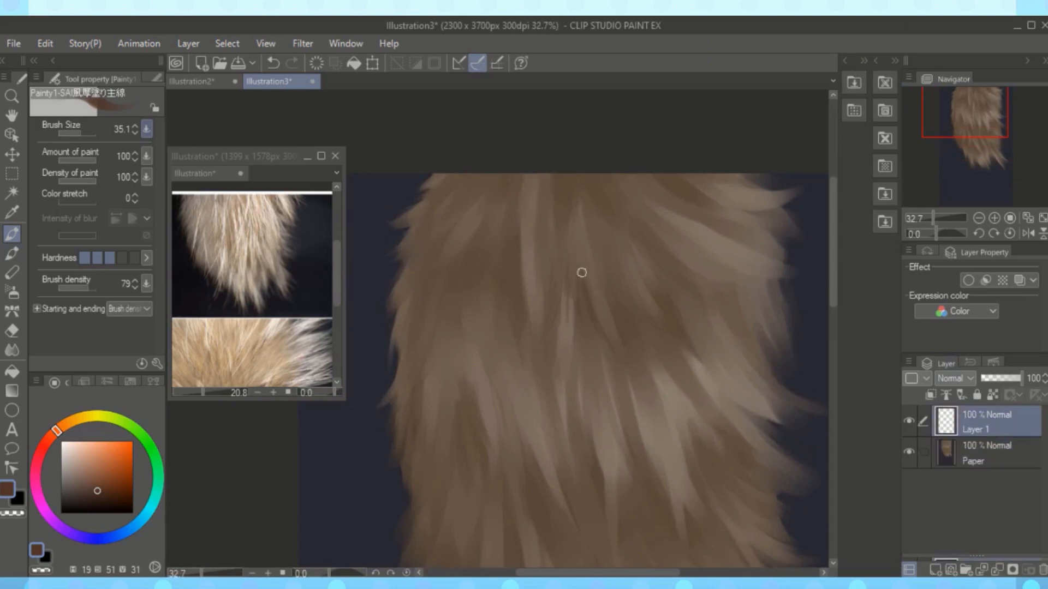
- Sample a pale cream from the reference photo and paint thin highlight strands across the fur's middle section
scroll(615, 291, up, 1)
drag(615, 291, 579, 210)
alt+click(248, 242)
drag(479, 217, 490, 110)
drag(562, 344, 579, 447)
drag(633, 408, 597, 296)
drag(676, 365, 620, 259)
drag(702, 300, 642, 240)
- Paint more thin cream strands down through the fur's lower clumps and its lower-right tips
scroll(688, 237, down, 2)
scroll(620, 283, up, 1)
drag(605, 359, 572, 273)
drag(625, 463, 590, 387)
drag(623, 426, 619, 373)
drag(677, 542, 663, 459)
drag(698, 548, 668, 454)
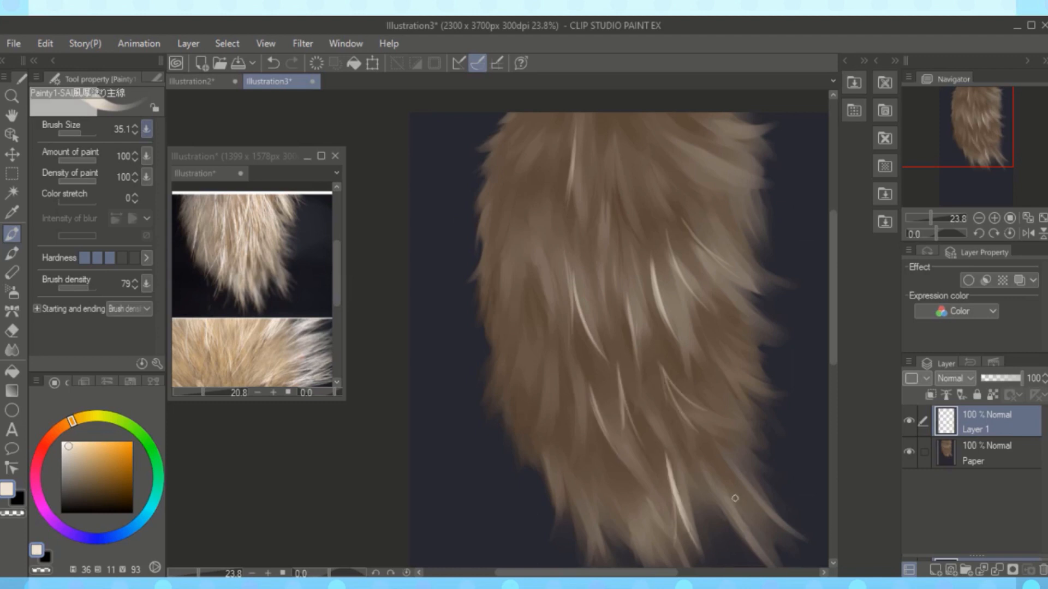
drag(761, 528, 711, 460)
- Add thin cream strands along the fur's left side
scroll(501, 304, down, 2)
scroll(708, 286, up, 1)
drag(499, 353, 493, 274)
drag(509, 356, 503, 291)
drag(505, 438, 506, 368)
- Soften the cream strands with transparent colour at brush size 144.5, paint amount 29 and density 31
click(87, 134)
key(c)
drag(493, 415, 502, 360)
click(274, 66)
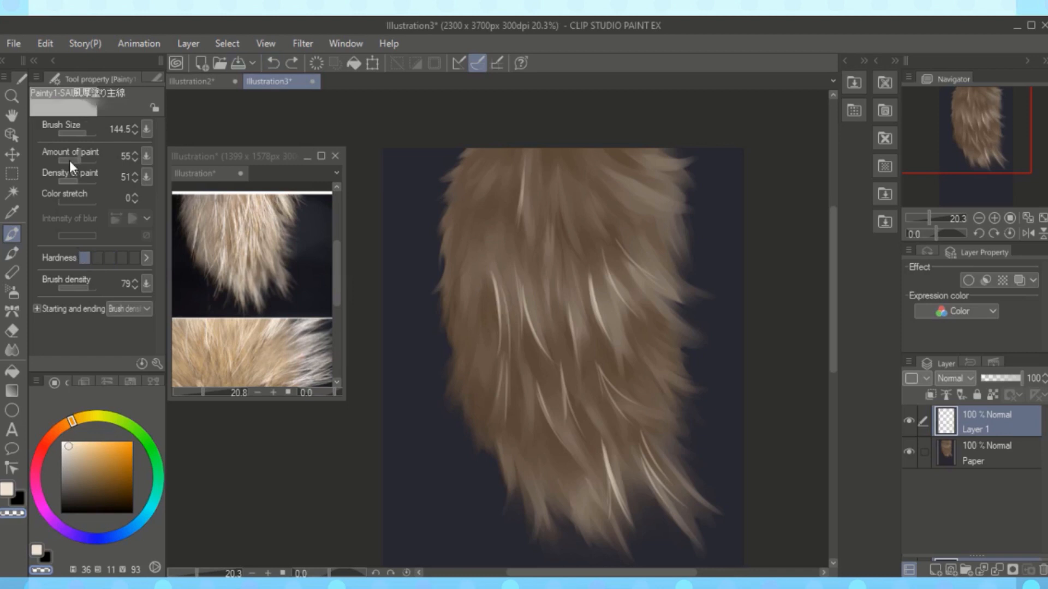
drag(501, 309, 505, 339)
drag(517, 276, 548, 363)
drag(565, 301, 576, 344)
drag(590, 276, 597, 319)
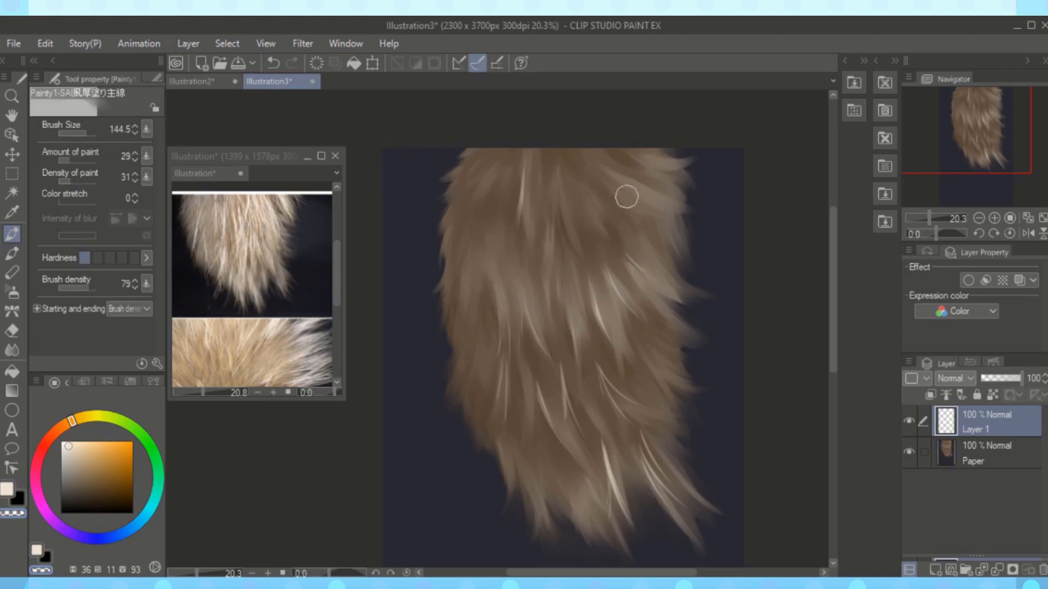
drag(604, 423, 638, 521)
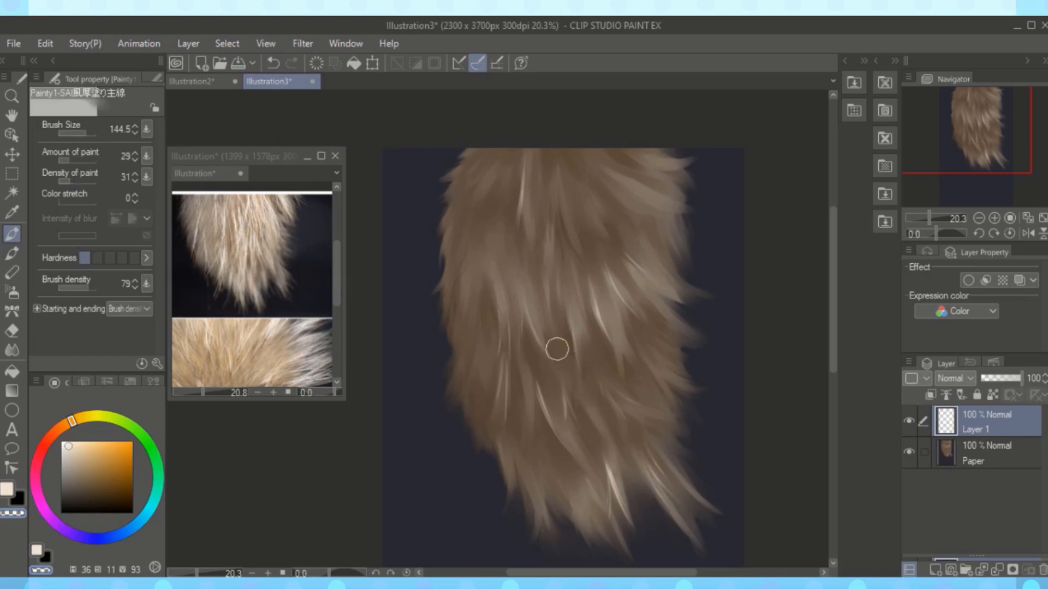
- Set the brush size to 35.1, paint more cream strands near the fur's top and lower-left edge, and flip the canvas horizontally
click(81, 133)
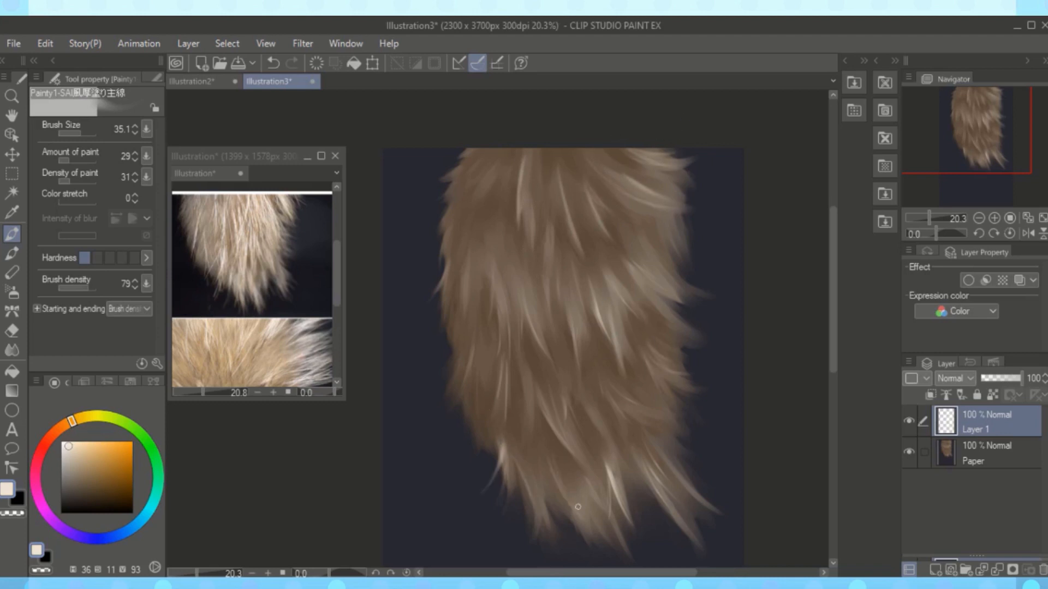
click(43, 43)
click(593, 483)
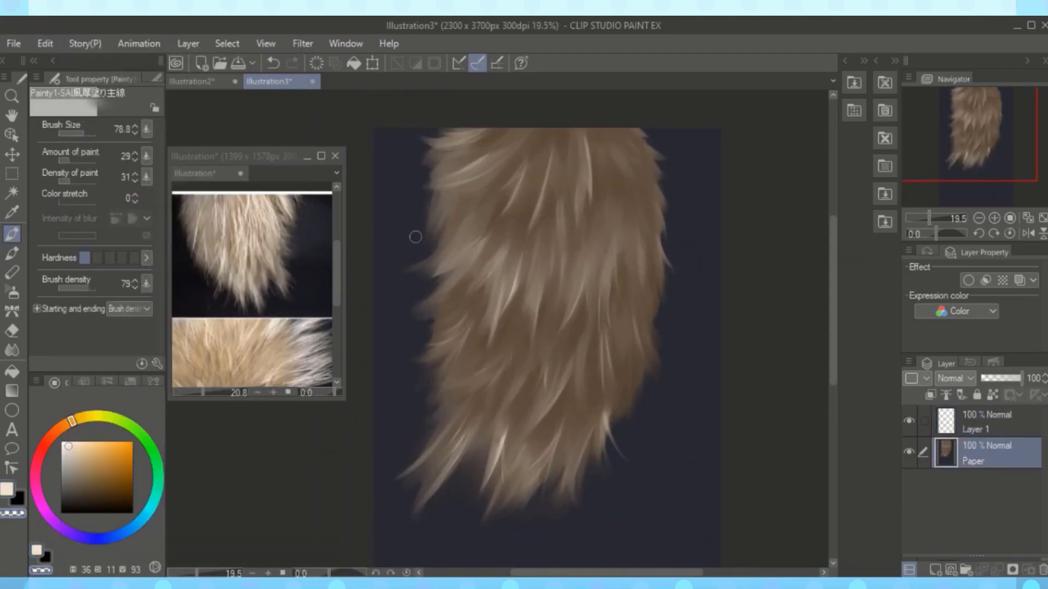
- Retouch the fur's left edge on the Paper layer with sampled background and fur colours, and soften strands on Layer 1 with transparent colour
alt+click(414, 207)
alt+click(469, 186)
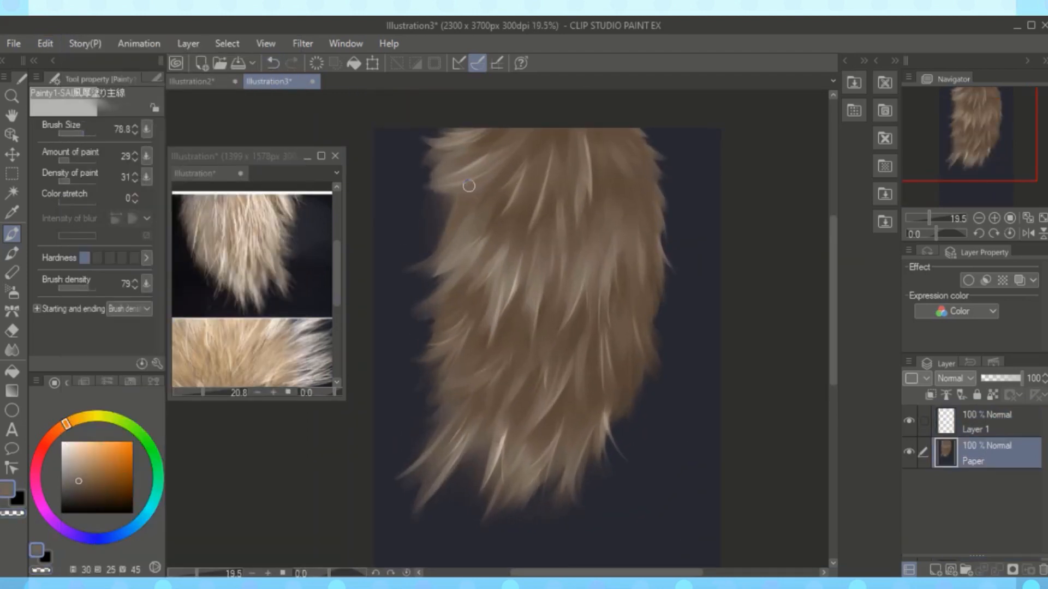
click(982, 422)
key(c)
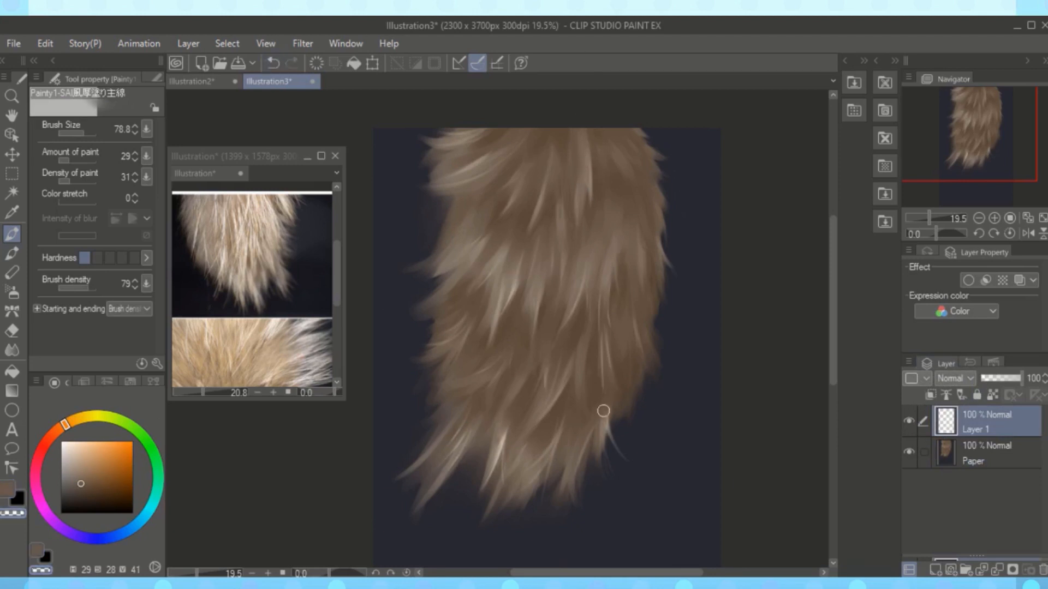
- Sample a near-white from the reference photo and paint fine strands on Layer 1 at brush size 35.1
key(c)
alt+click(257, 240)
click(80, 133)
click(404, 162)
drag(606, 208, 604, 243)
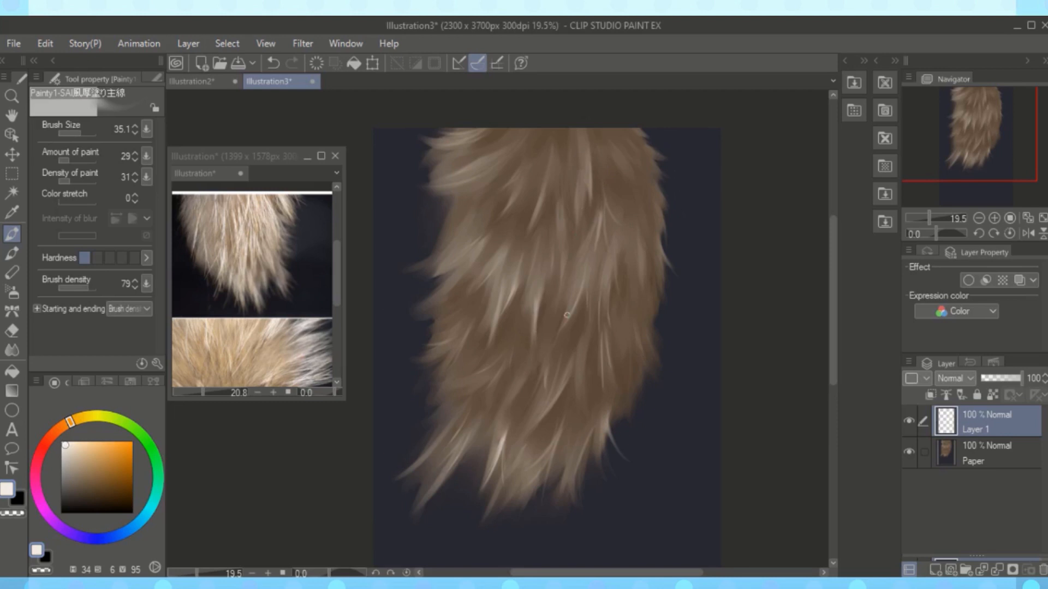
drag(441, 441, 407, 476)
- Alternate cream and transparent colour at brush size 64.4 to add and soften strands across the fur
click(22, 512)
key(c)
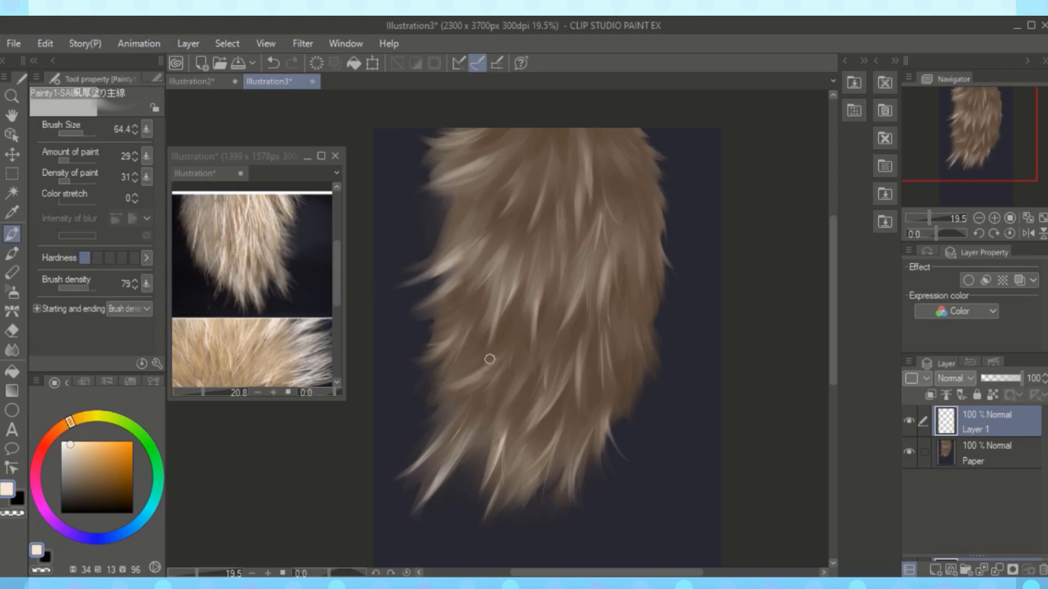
click(17, 512)
click(12, 490)
click(18, 514)
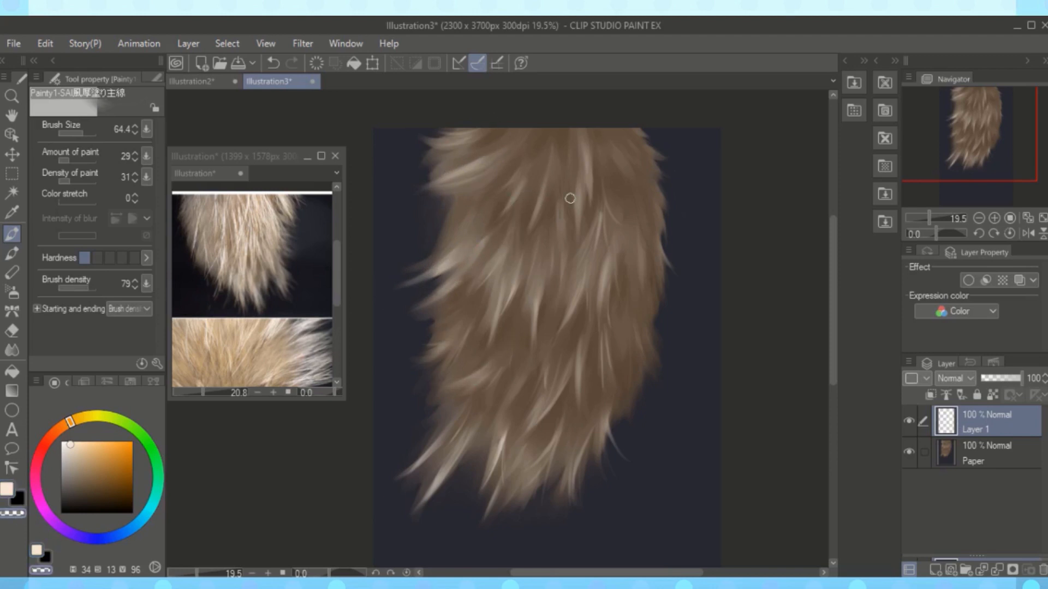
- Add a raster layer above Layer 1, pick a dark reddish brown and set the brush size to 28.7
click(935, 569)
alt+click(520, 375)
alt+click(517, 317)
click(53, 433)
click(80, 132)
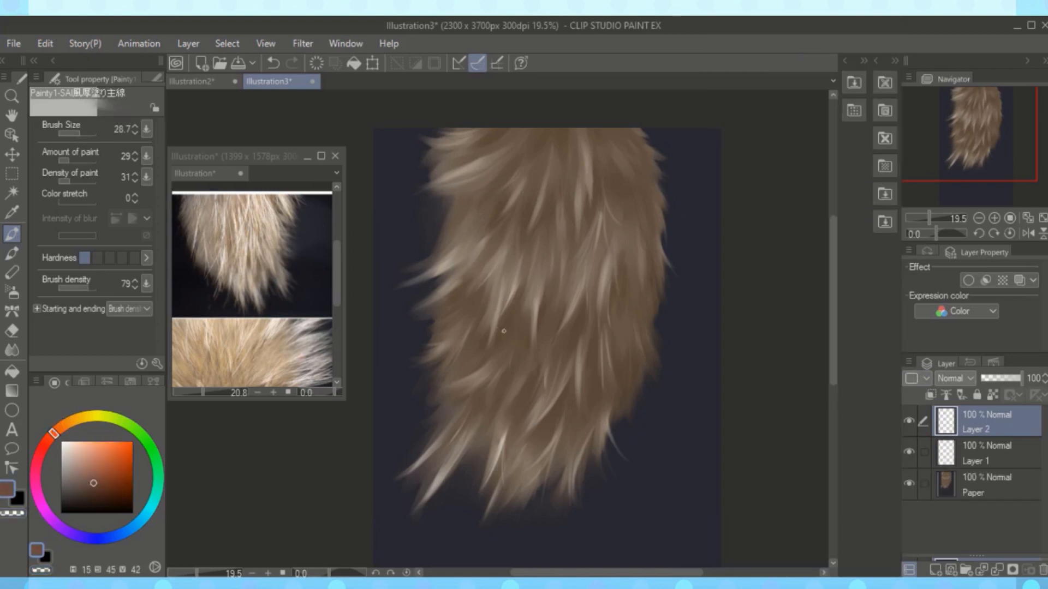
- Set Layer 2 to Multiply at 87% opacity and paint dark brown shadows between the fur clumps
click(954, 378)
click(949, 53)
click(997, 379)
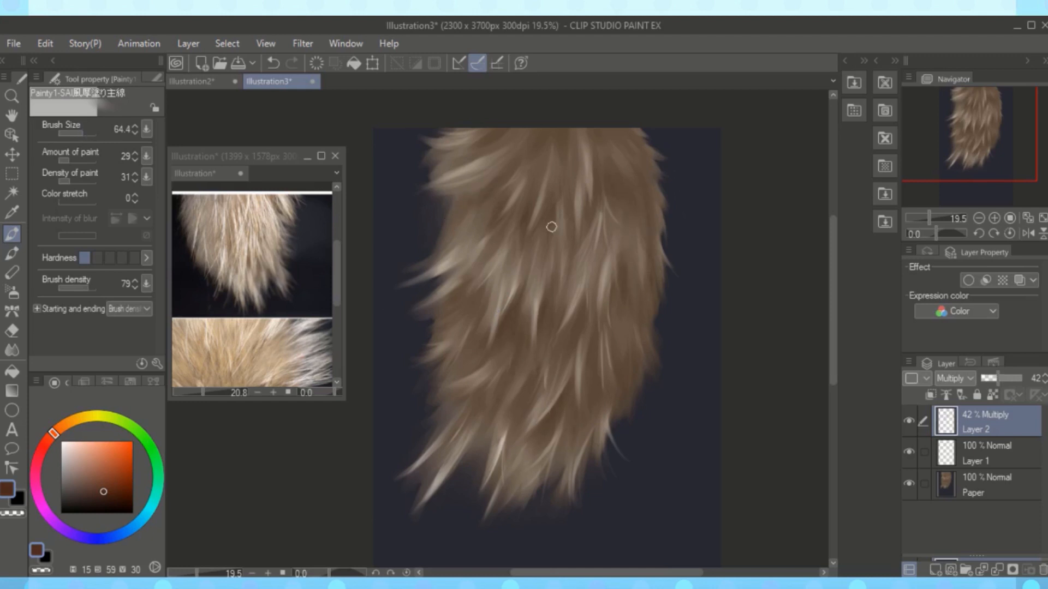
click(1004, 379)
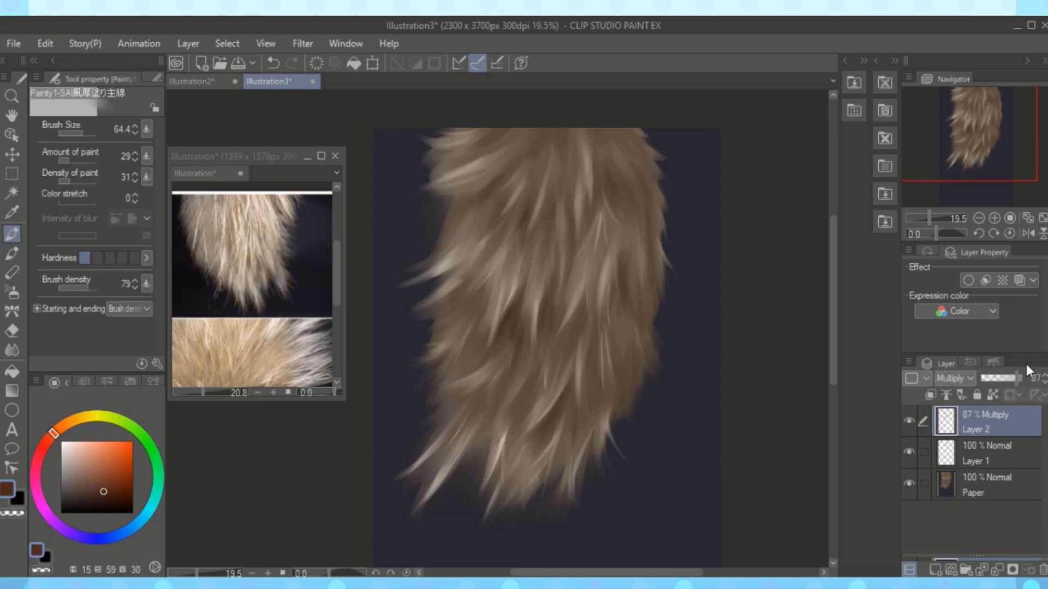
- Add a raster layer in Overlay mode and brush warm orange light over the fur at brush size 891.1
right_click(940, 429)
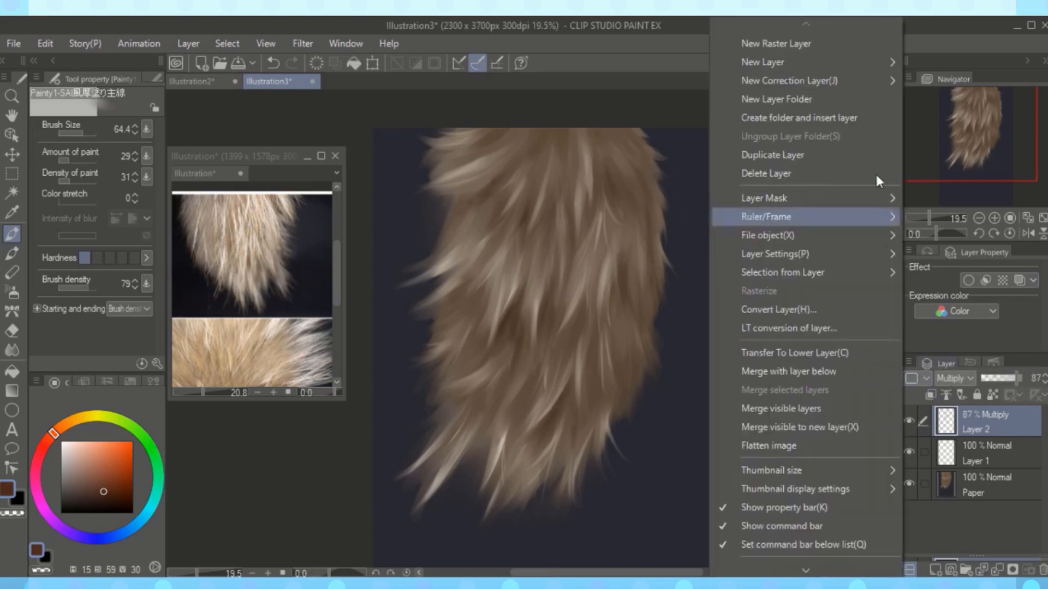
click(841, 42)
click(91, 133)
click(77, 441)
click(73, 420)
drag(453, 185, 475, 229)
click(954, 379)
click(955, 201)
drag(627, 327, 584, 349)
- Brush a medium blue tint over the fur's upper-right and lower areas on the Overlay layer
drag(146, 514, 128, 530)
click(100, 457)
click(603, 163)
drag(602, 163, 522, 421)
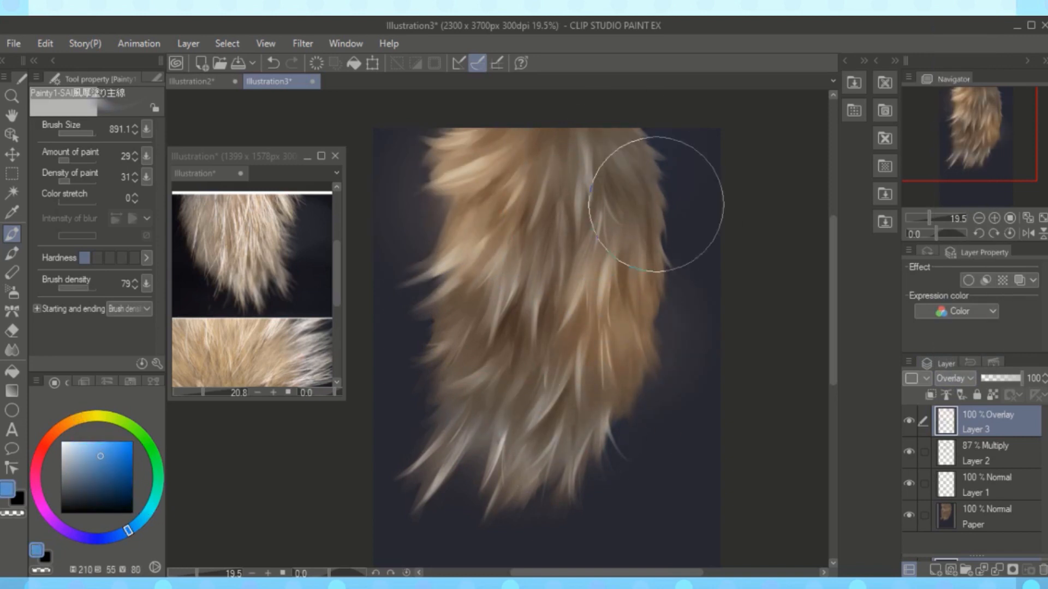
- Brush pale warm yellow over the fur and set the Overlay layer's opacity to 85%
click(83, 442)
click(73, 420)
click(1010, 378)
click(1015, 379)
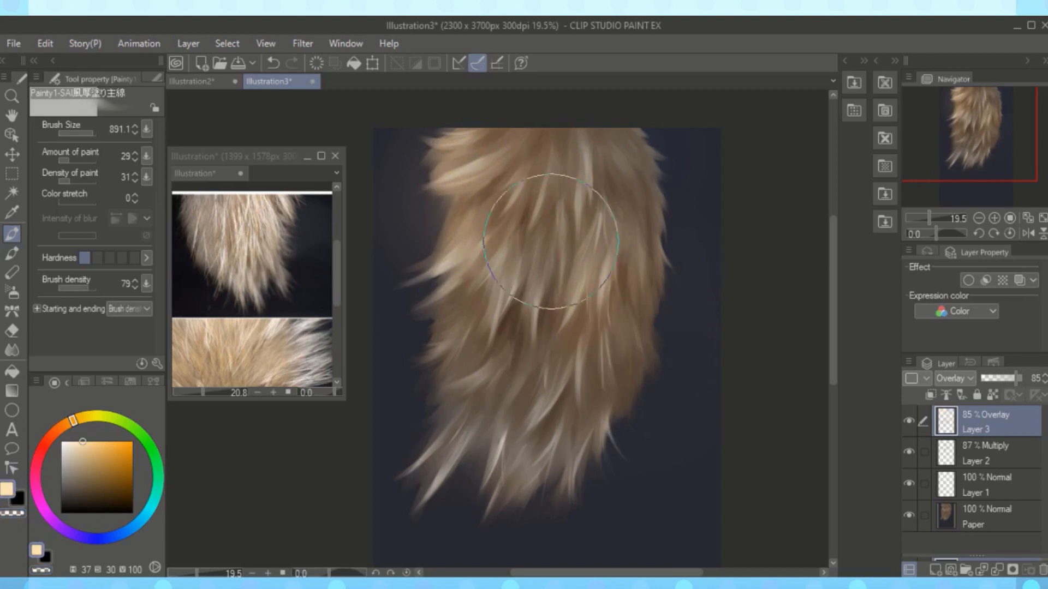
- Brush a light blue tint over the fur's upper-right, middle and lower areas on the Overlay layer
click(128, 530)
click(117, 536)
click(95, 448)
drag(608, 151, 622, 185)
drag(524, 428, 515, 471)
drag(541, 337, 579, 420)
mouse_move(595, 356)
mouse_down()
mouse_move(543, 300)
mouse_move(451, 332)
mouse_move(650, 313)
mouse_up()
- Scatter pale blue specks over the fur with the Ri★ Ink Splats brush at size 2000 on a new Glow dodge layer
scroll(606, 334, down, 1)
click(91, 133)
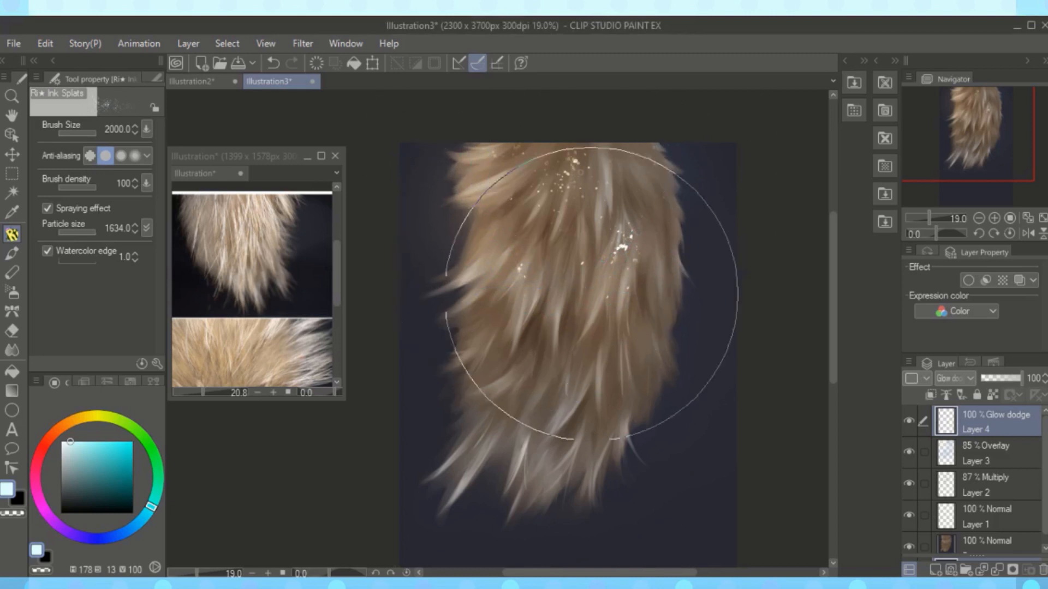
click(518, 302)
click(633, 330)
click(546, 447)
- Fade the ink specks over the fur with the Soft eraser at size 324.4, and return to the Ri★ Ink Splats brush
click(12, 331)
click(155, 78)
click(91, 150)
click(60, 78)
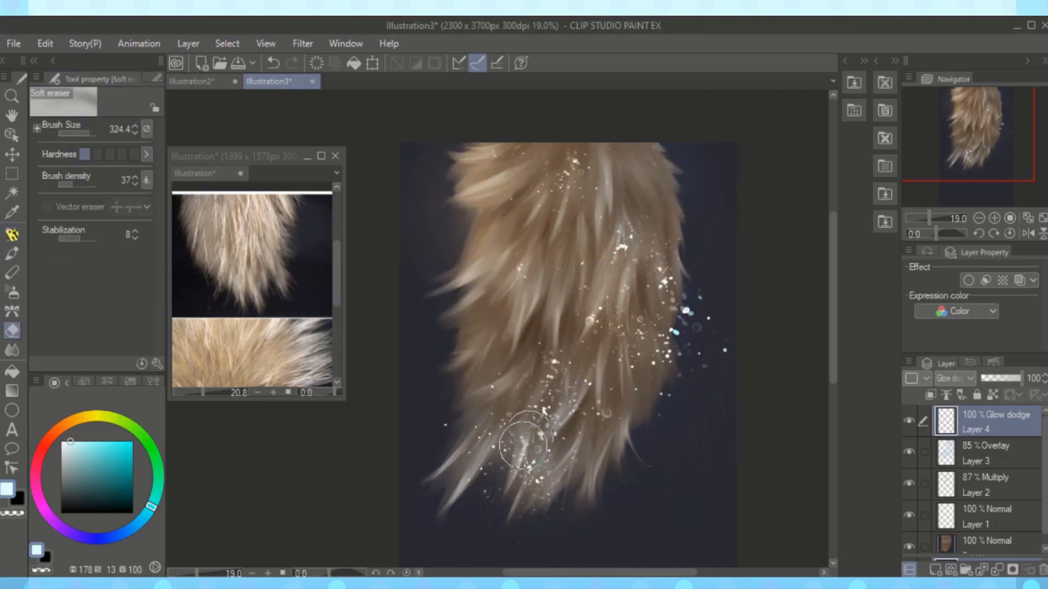
mouse_move(623, 268)
mouse_down()
mouse_move(677, 344)
mouse_move(568, 345)
mouse_move(486, 493)
mouse_up()
click(12, 235)
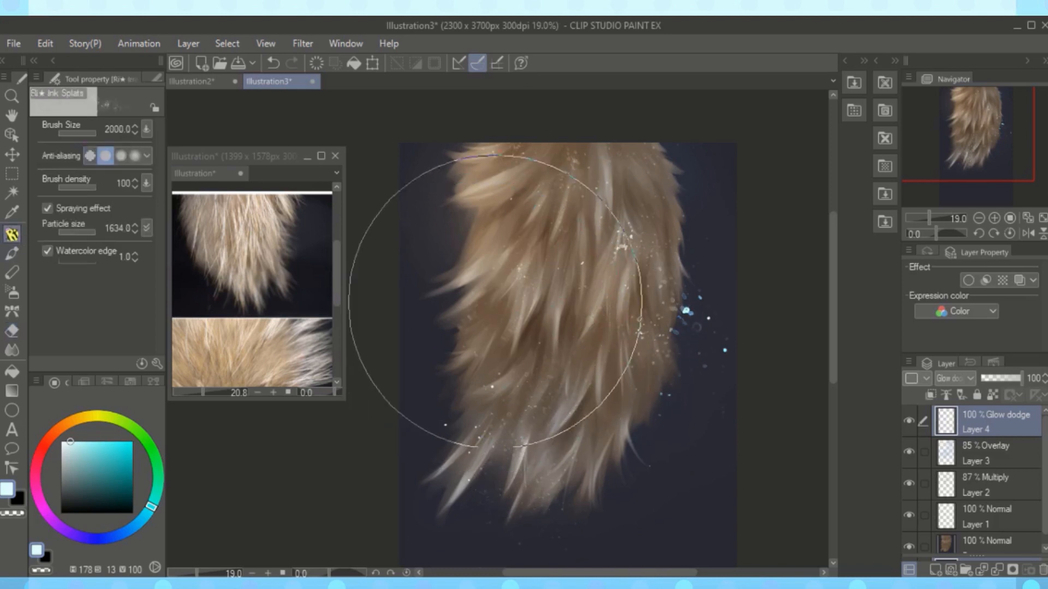
key(b)
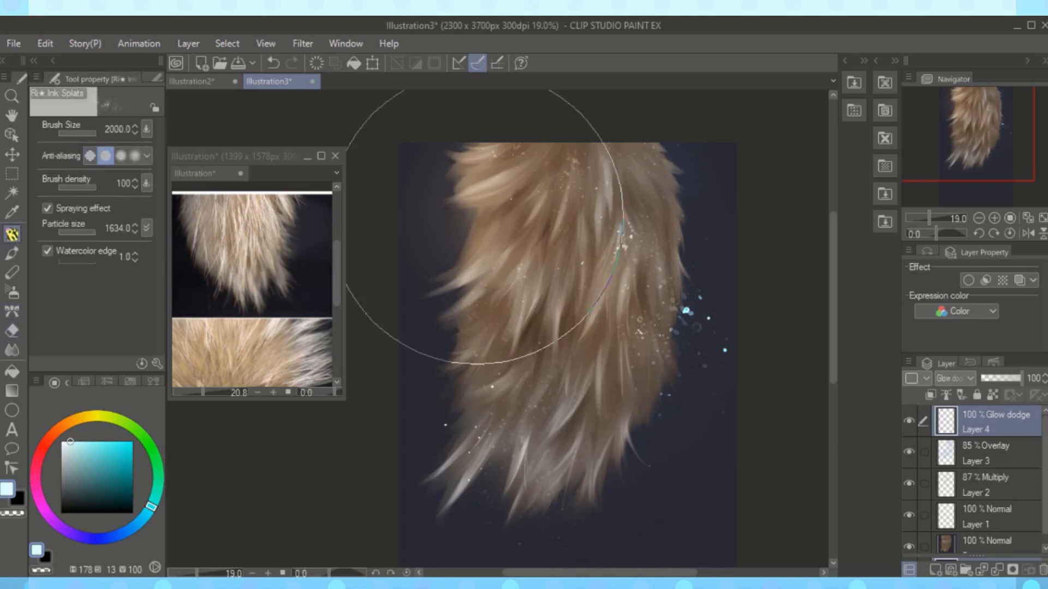
- Give the speck layer a watercolor-edge border effect with range 1.0 and opacity 17, keeping the layer at 100% opacity
scroll(582, 351, up, 2)
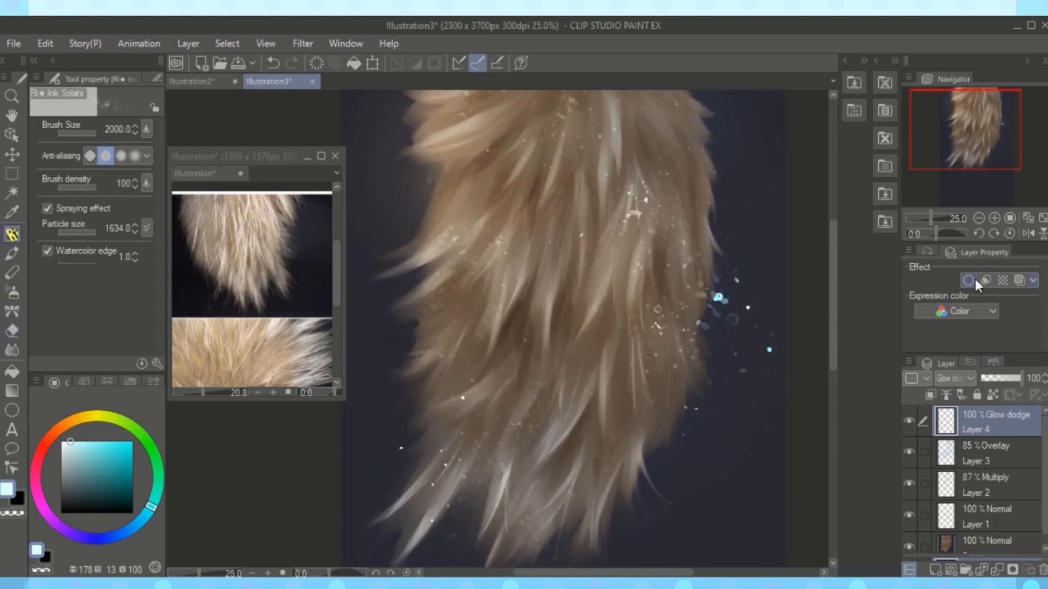
click(971, 280)
scroll(526, 262, down, 2)
scroll(516, 256, up, 1)
click(992, 379)
drag(1001, 381, 1022, 379)
click(1019, 298)
mouse_move(945, 322)
mouse_down()
mouse_move(918, 318)
mouse_move(940, 327)
mouse_up()
scroll(923, 322, down, 1)
scroll(718, 328, down, 1)
scroll(951, 269, up, 1)
scroll(772, 304, up, 1)
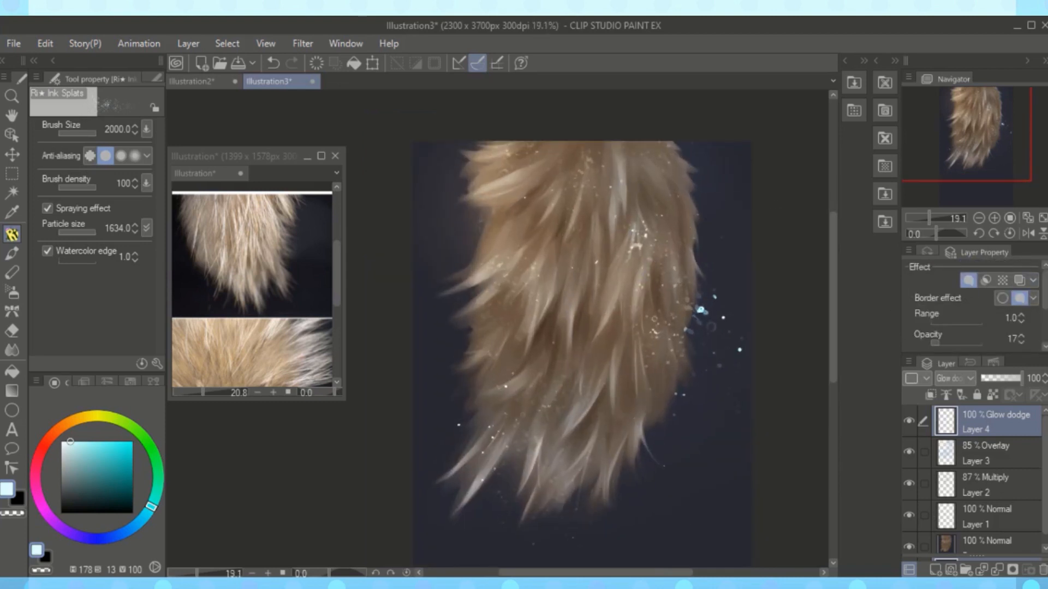
- Add a raster layer and draw a cream Foreground to transparent gradient from the canvas's upper left into the fur
key(ctrl+shift+n)
key(g)
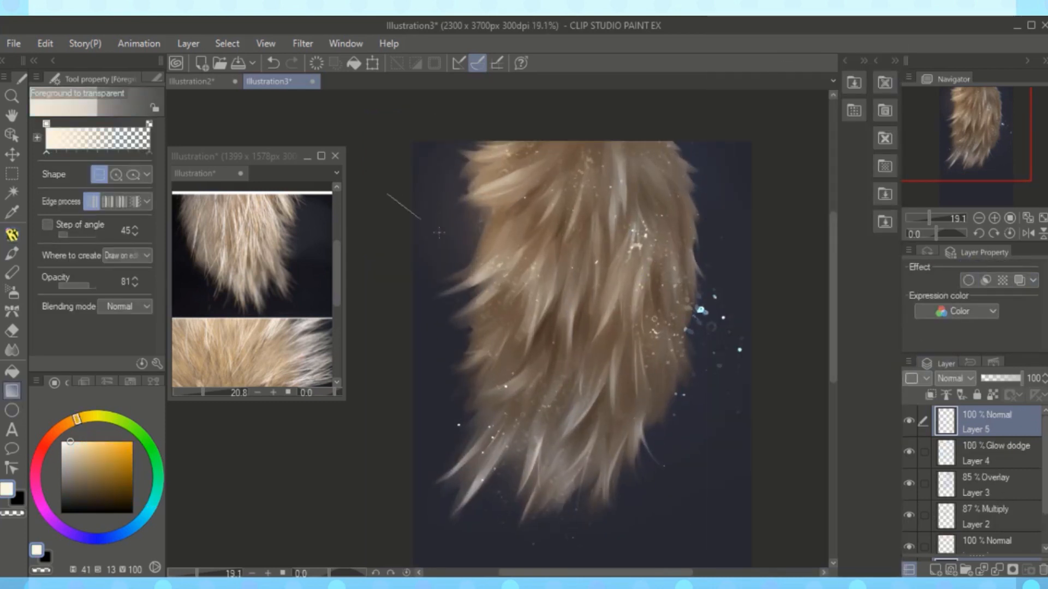
drag(439, 233, 546, 313)
- Try several blending modes on the cream gradient layer, including Add (Glow)
click(955, 378)
click(961, 192)
click(956, 378)
click(962, 179)
click(955, 378)
click(962, 205)
click(955, 378)
click(962, 179)
click(955, 378)
click(958, 294)
click(955, 378)
click(962, 179)
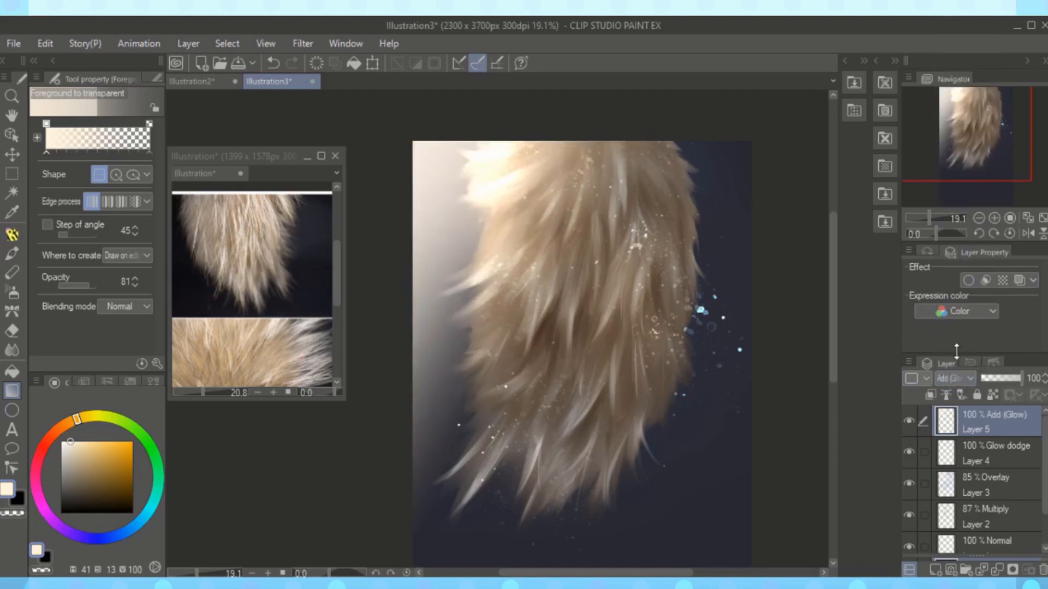
- Set the cream gradient layer to Glow dodge at 53% opacity
click(955, 378)
click(962, 333)
click(955, 378)
click(962, 148)
drag(1018, 378, 1002, 377)
scroll(676, 455, down, 1)
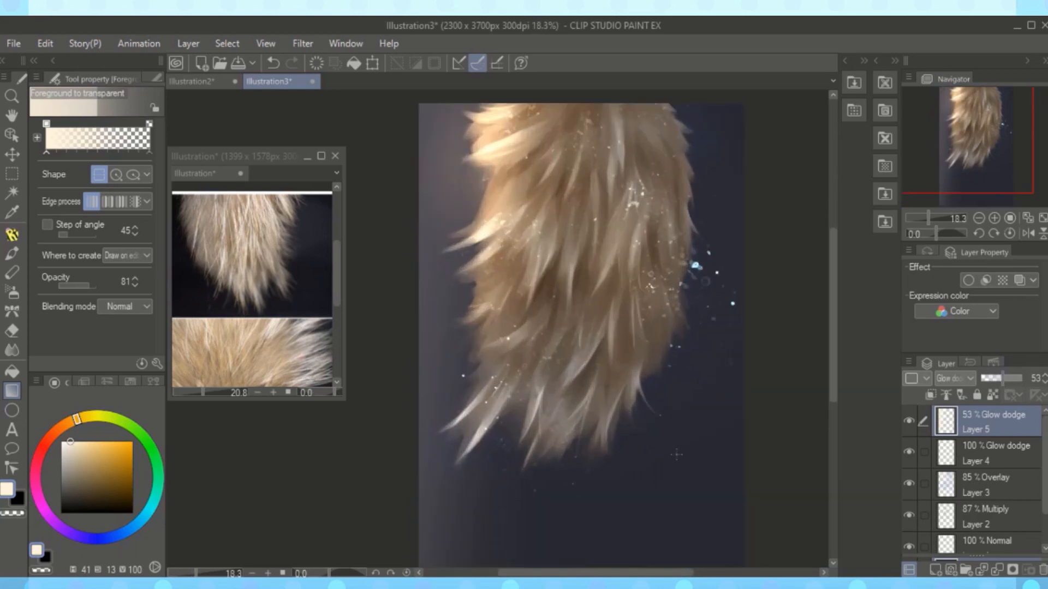
- Draw a blue gradient on Layer 5's right side, then add a raster layer with a dark navy gradient coming from the right
alt+click(677, 455)
drag(649, 304, 764, 384)
key(ctrl+shift+n)
drag(695, 300, 573, 274)
- Set the navy gradient layer to Darker color at 68% opacity
click(955, 379)
click(961, 155)
click(955, 379)
scroll(967, 327, down, 15)
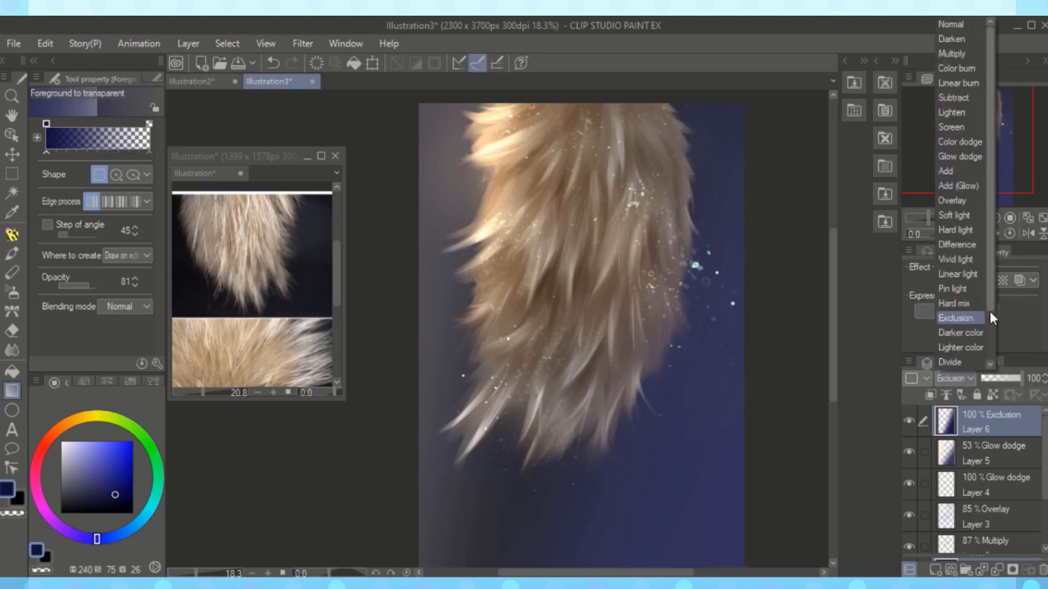
click(961, 318)
drag(1004, 377, 1009, 379)
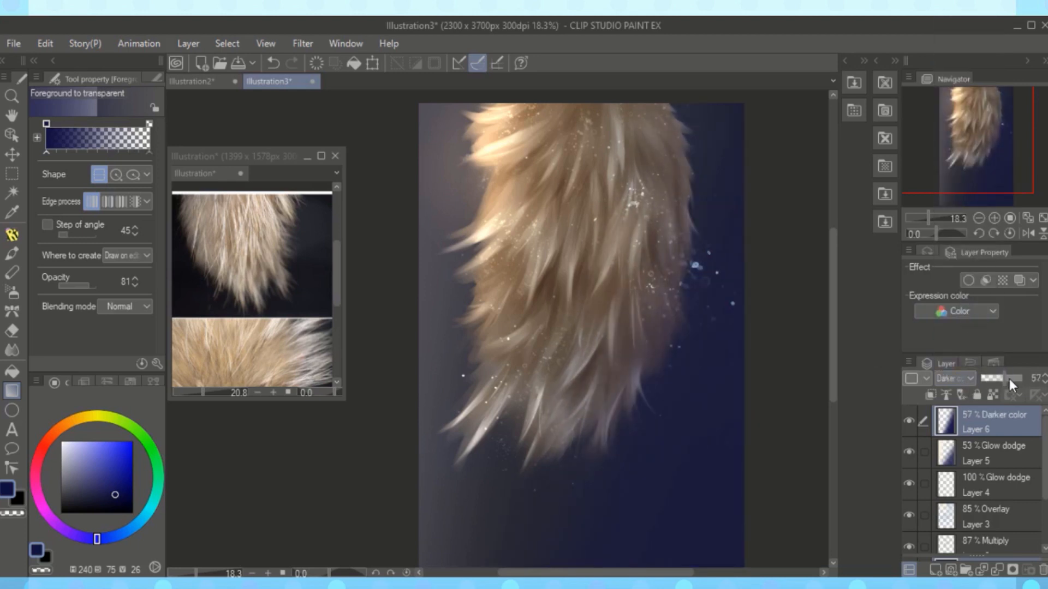
- Draw a peach-orange gradient from the left edge on Layer 5, and move the speck layer to the top of the layer stack
scroll(712, 137, up, 1)
click(977, 453)
click(66, 424)
click(95, 441)
drag(386, 225, 511, 259)
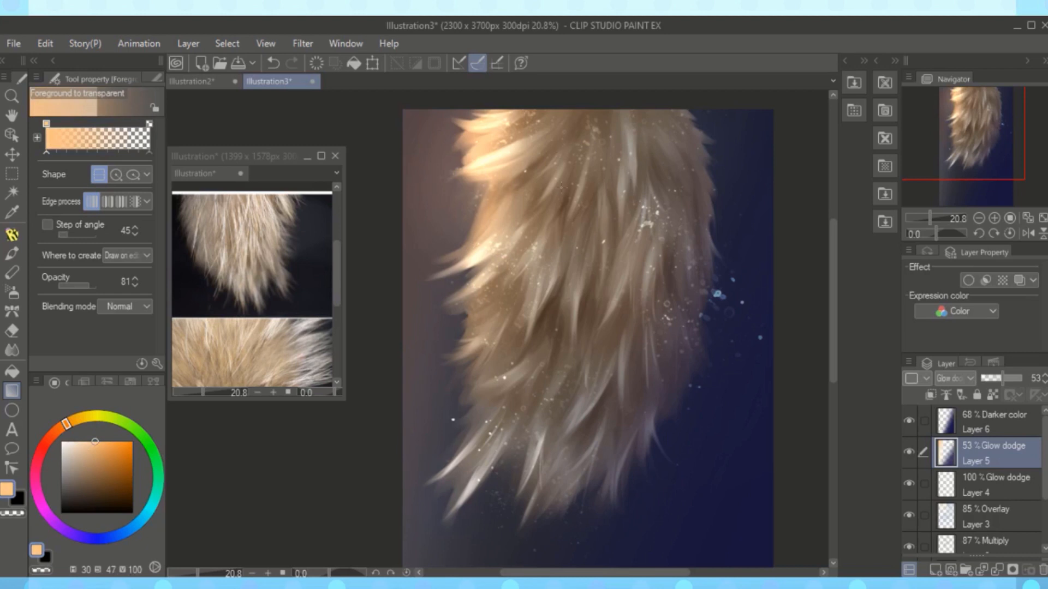
drag(954, 486, 977, 443)
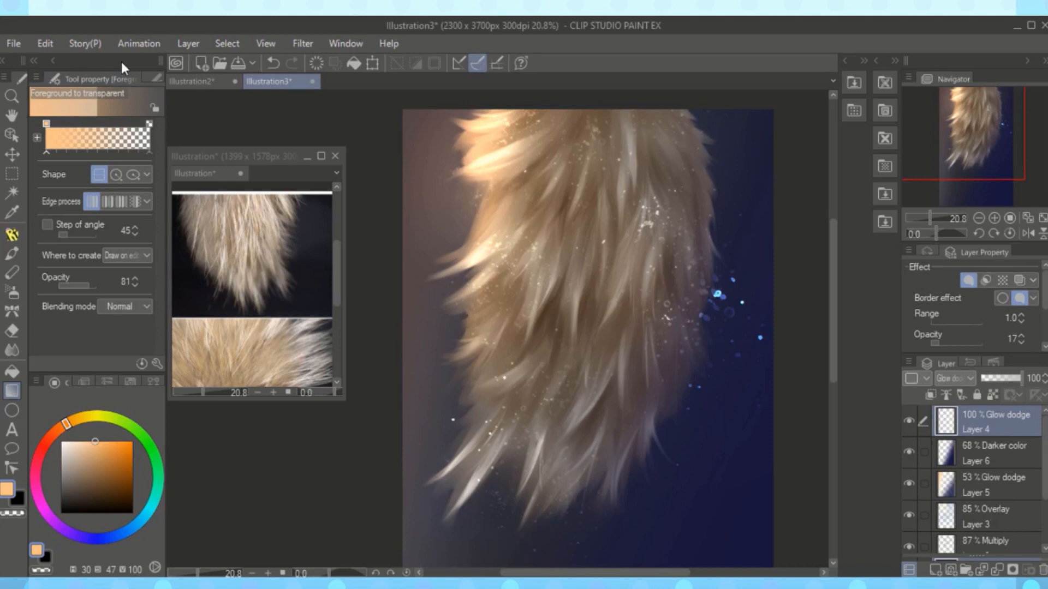
- Add a Tone Curve correction layer above all layers and shape an S-curve with raised highlights and lowered shadows
click(279, 41)
mouse_move(188, 43)
mouse_move(328, 100)
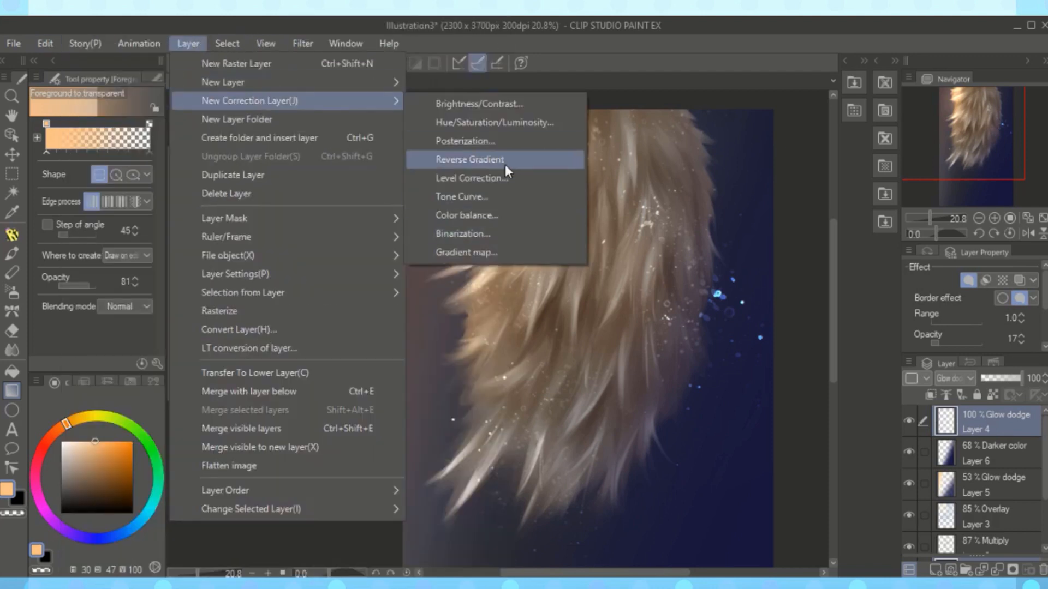
click(461, 196)
drag(891, 218, 887, 178)
drag(838, 256, 839, 293)
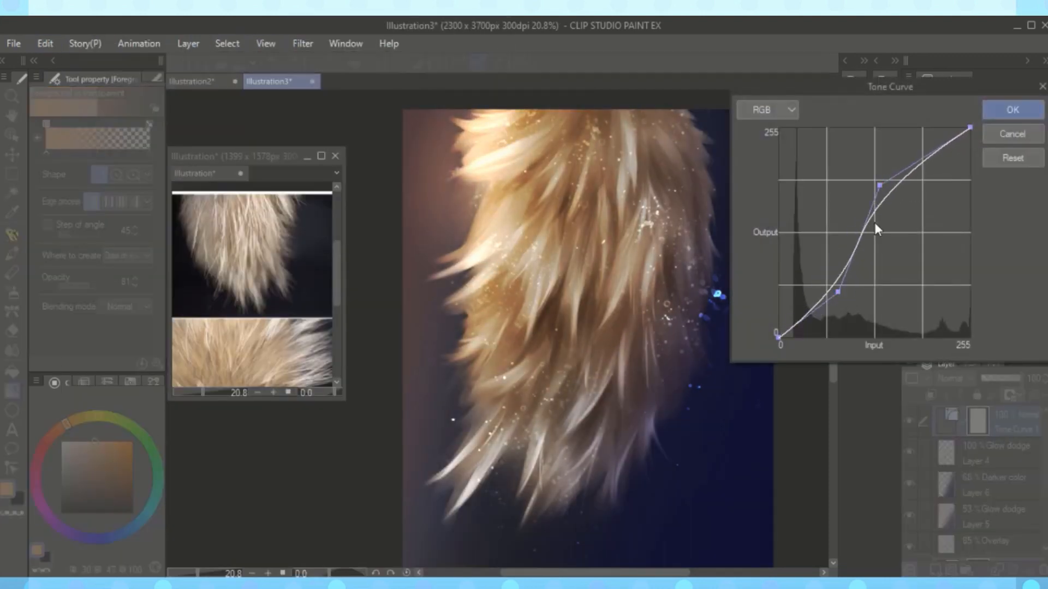
click(866, 231)
click(935, 159)
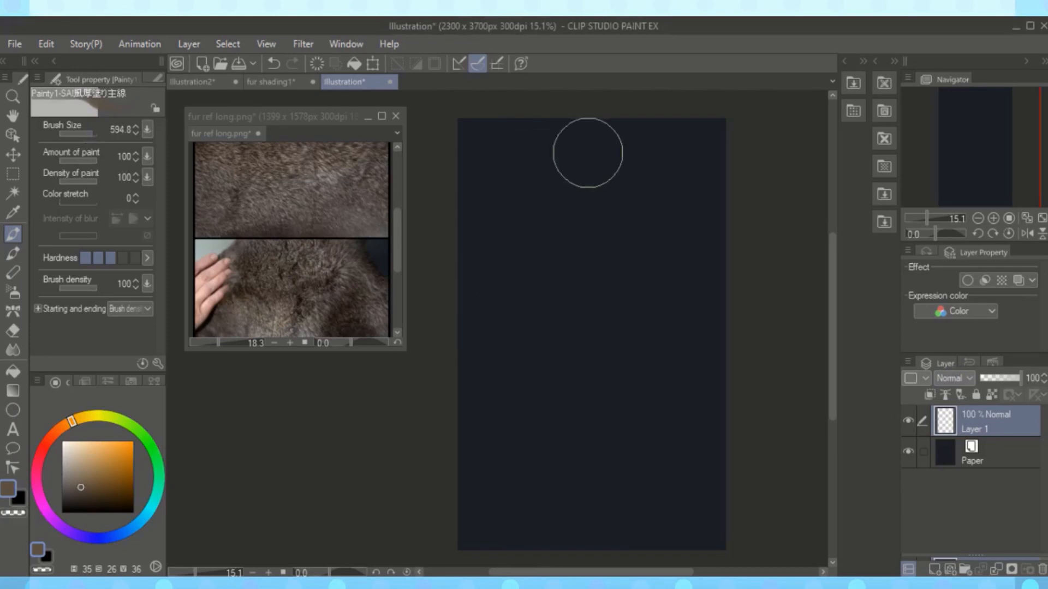
- In the new Illustration document, paint a flat brown base shape for the long fur at brush size 594.8
drag(543, 206, 655, 366)
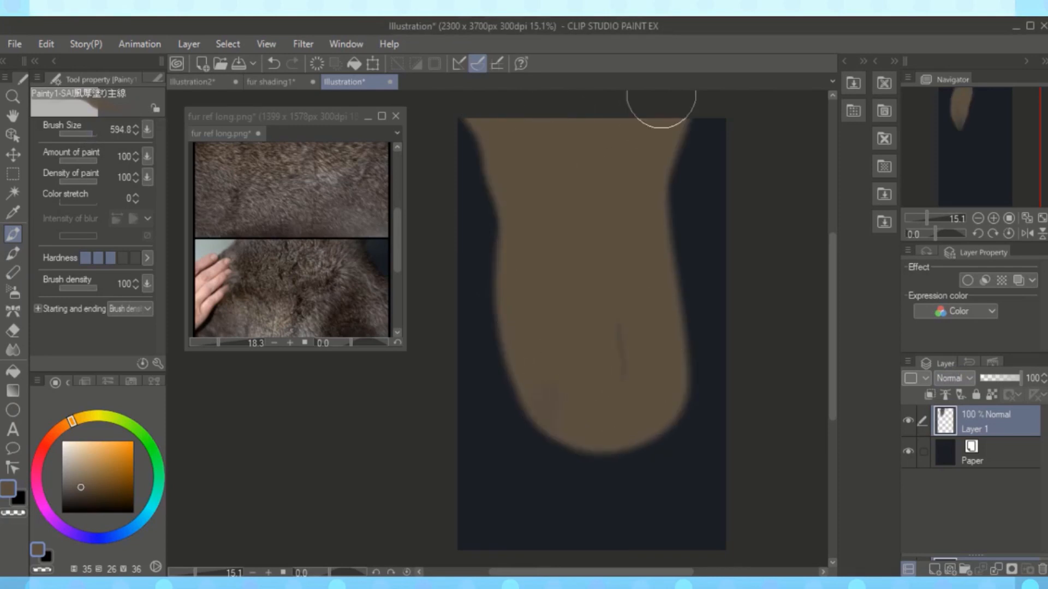
drag(532, 290, 603, 391)
mouse_move(529, 271)
mouse_down()
mouse_move(582, 424)
mouse_move(643, 315)
mouse_move(663, 359)
mouse_move(635, 415)
mouse_move(644, 264)
mouse_up()
drag(506, 155, 520, 304)
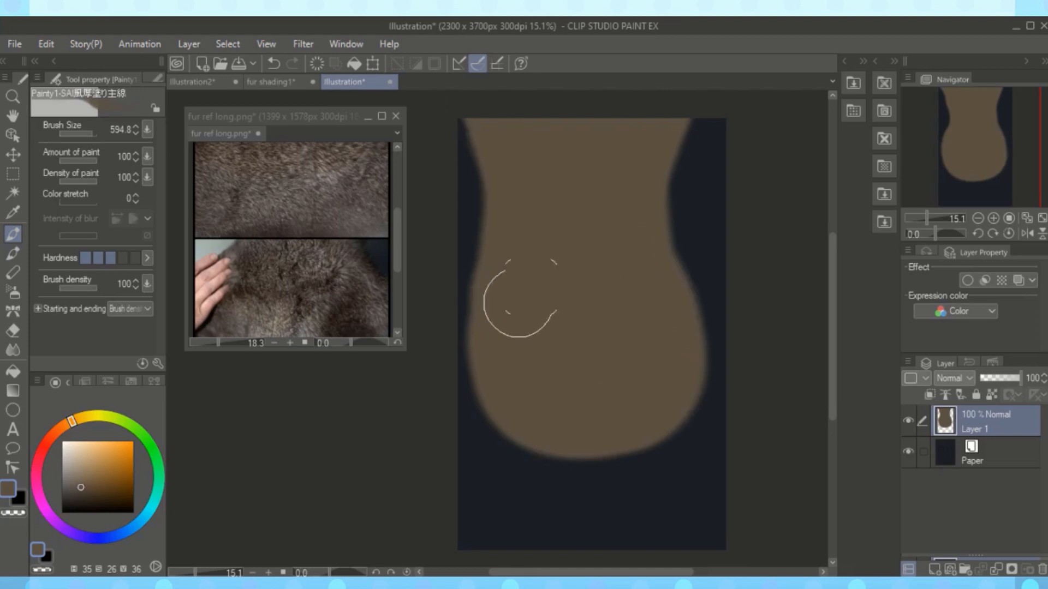
- Free-transform the brown base shape, shifting it slightly to the right and pulling its lower right corner inward
click(374, 64)
drag(622, 249, 636, 245)
drag(727, 459, 709, 458)
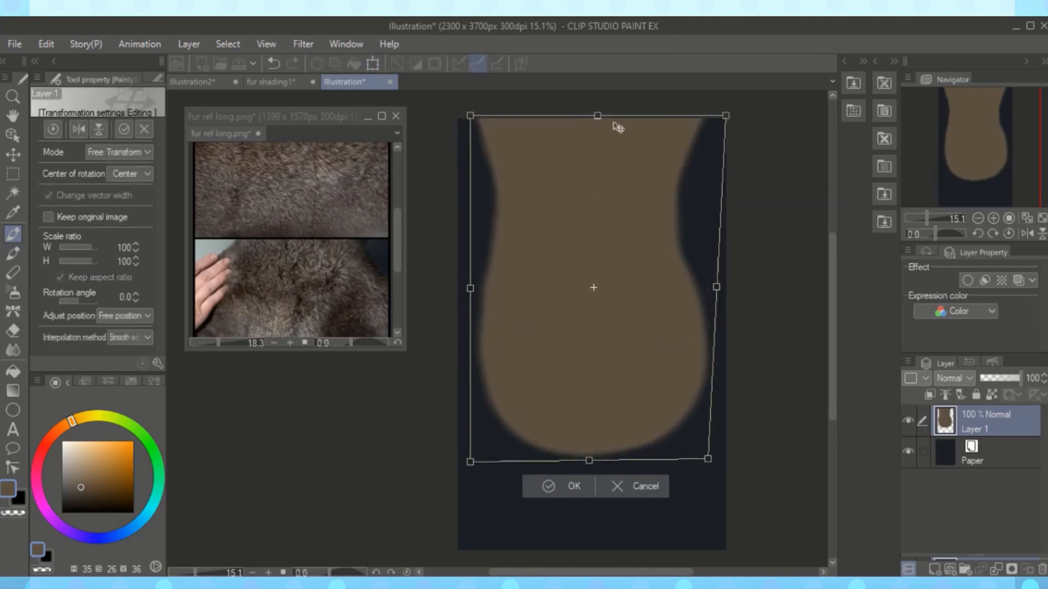
key(Return)
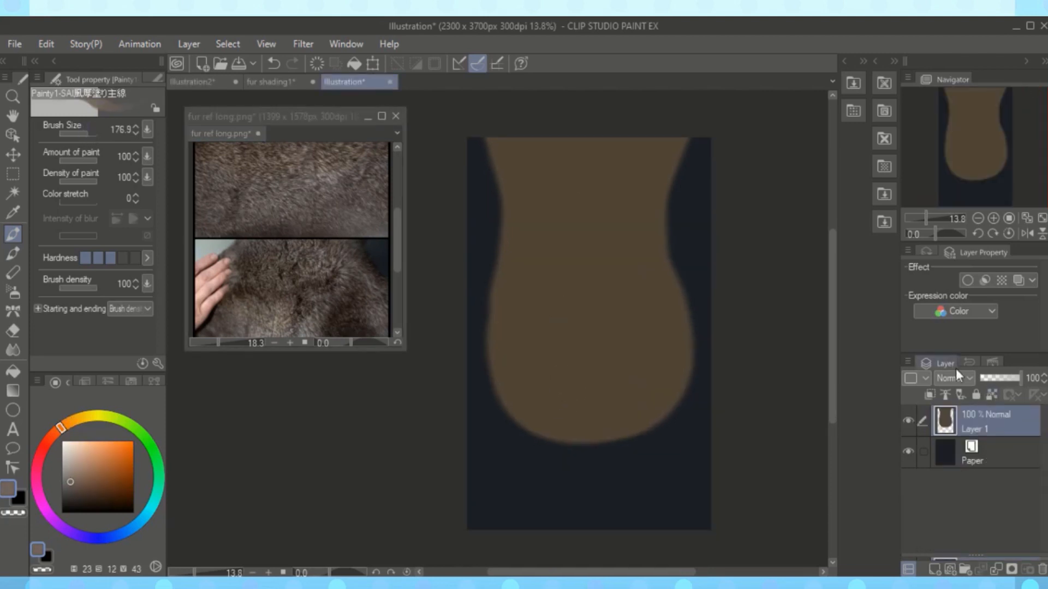
- Paint greyish-brown light patches over the base shape's lower, middle and upper areas at brush size 397
key(])
drag(521, 377, 538, 426)
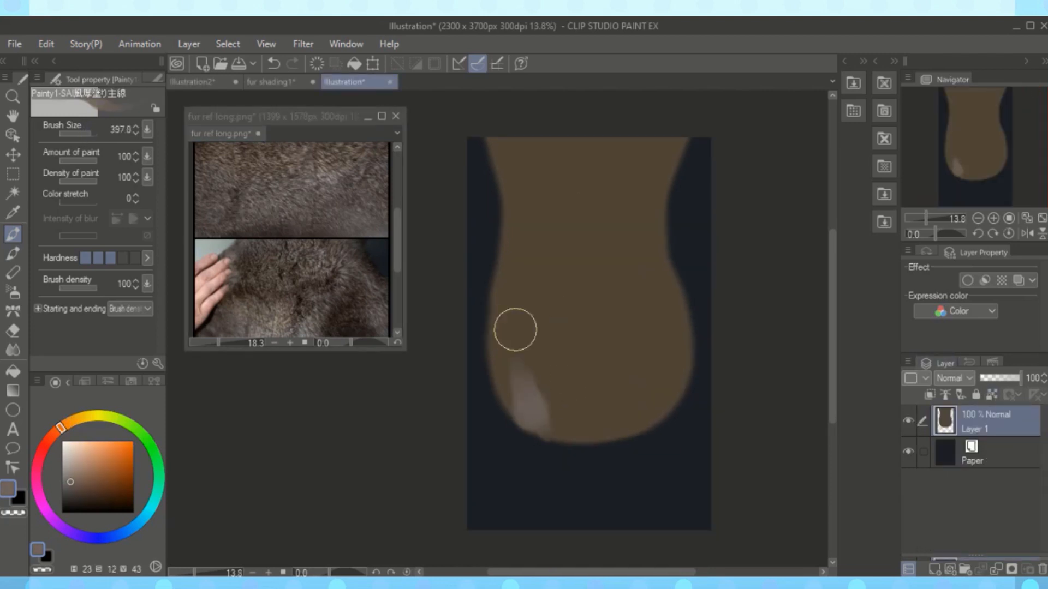
drag(515, 344, 532, 404)
drag(557, 404, 584, 419)
drag(516, 269, 562, 278)
mouse_move(616, 240)
mouse_down()
mouse_move(663, 366)
mouse_move(673, 353)
mouse_move(555, 182)
mouse_move(646, 201)
mouse_move(500, 141)
mouse_move(617, 123)
mouse_up()
alt+click(524, 150)
drag(524, 149, 616, 242)
- Merge the fur layer down into Paper and blend the patches with browns sampled from the painting
key(ctrl+e)
mouse_move(634, 194)
mouse_down()
mouse_move(650, 175)
mouse_move(661, 332)
mouse_up()
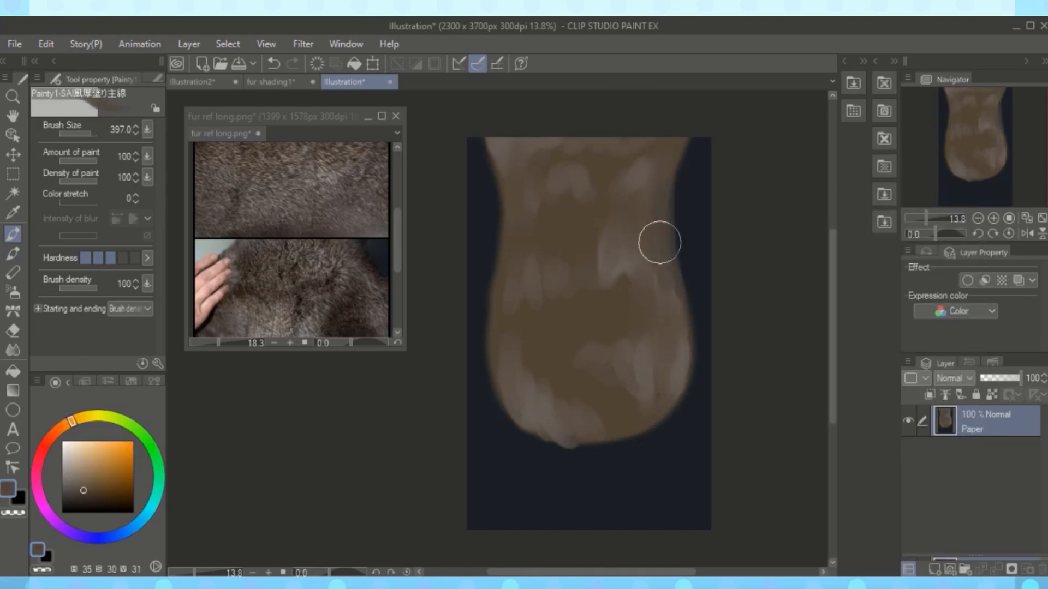
alt+click(631, 249)
alt+click(598, 401)
drag(673, 357, 545, 252)
alt+click(542, 146)
mouse_move(542, 146)
mouse_down()
mouse_move(580, 216)
mouse_move(609, 172)
mouse_move(519, 207)
mouse_move(529, 133)
mouse_move(510, 185)
mouse_move(537, 316)
mouse_move(534, 170)
mouse_move(577, 211)
mouse_up()
alt+click(534, 157)
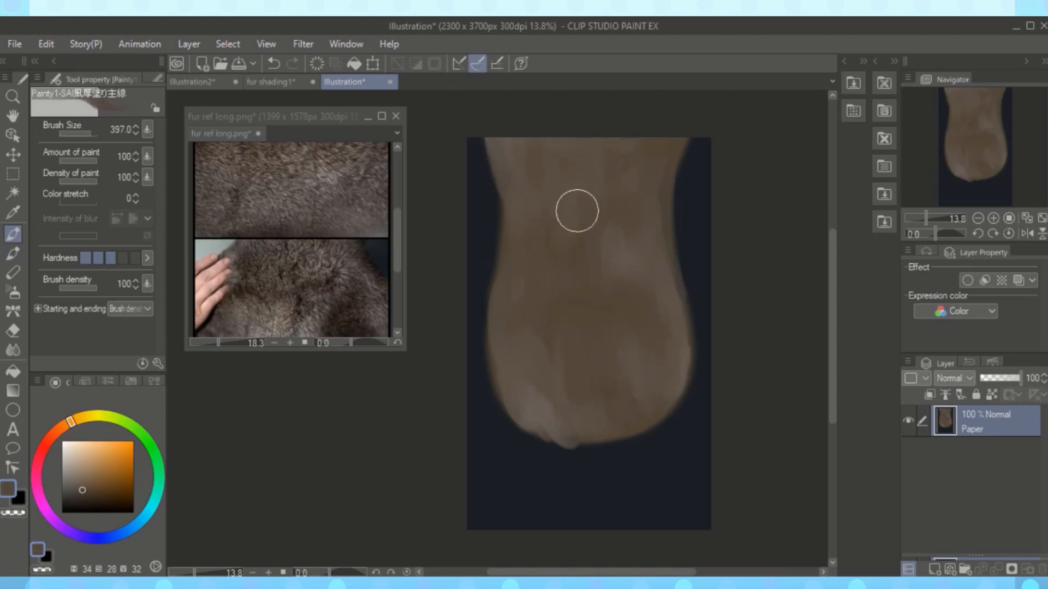
- Add soft dark shading across the fur's middle and upper right with brown sampled from the reference, and smooth the lower part
mouse_move(665, 275)
mouse_down()
mouse_move(676, 305)
mouse_move(610, 430)
mouse_move(525, 414)
mouse_up()
alt+click(512, 393)
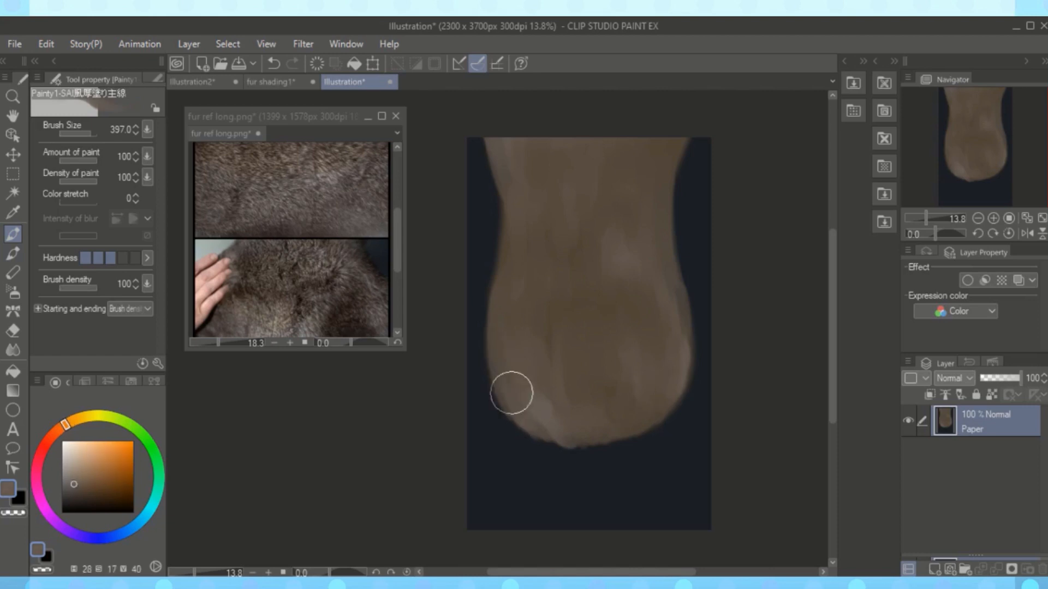
alt+click(321, 306)
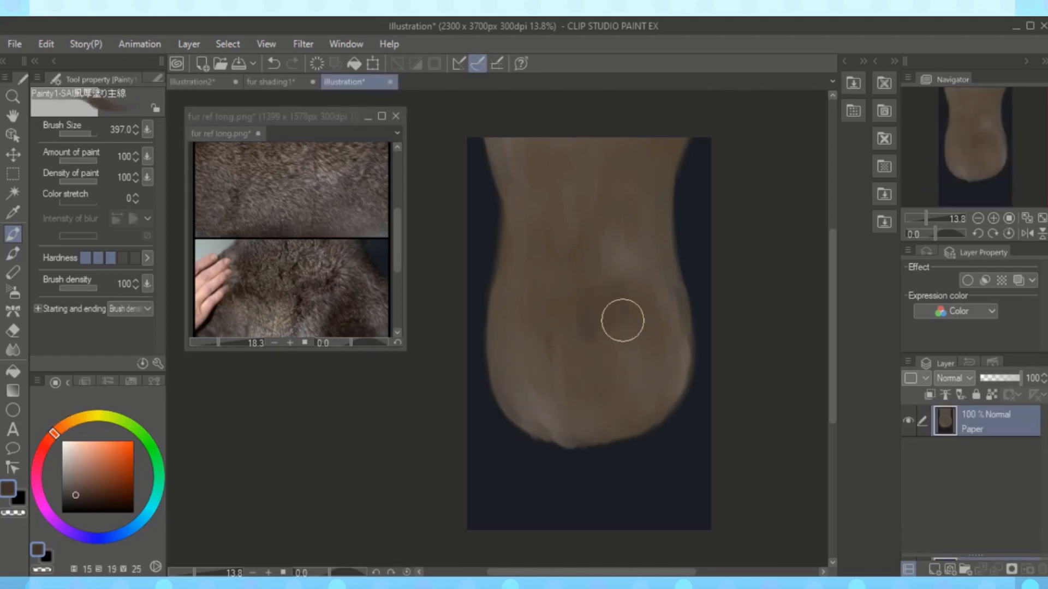
mouse_move(637, 141)
mouse_down()
mouse_move(671, 141)
mouse_move(655, 180)
mouse_up()
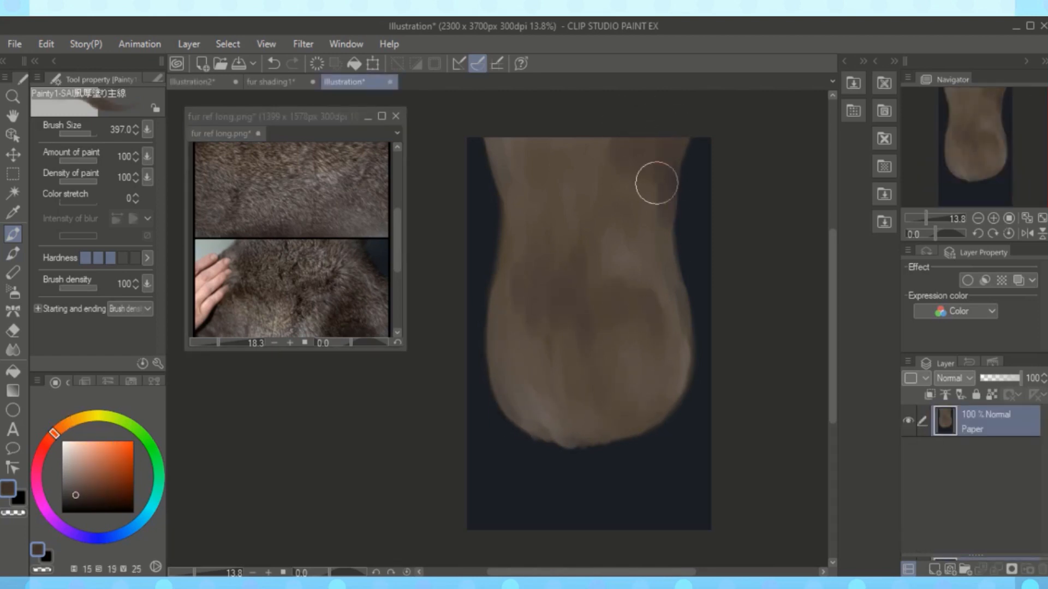
alt+click(641, 302)
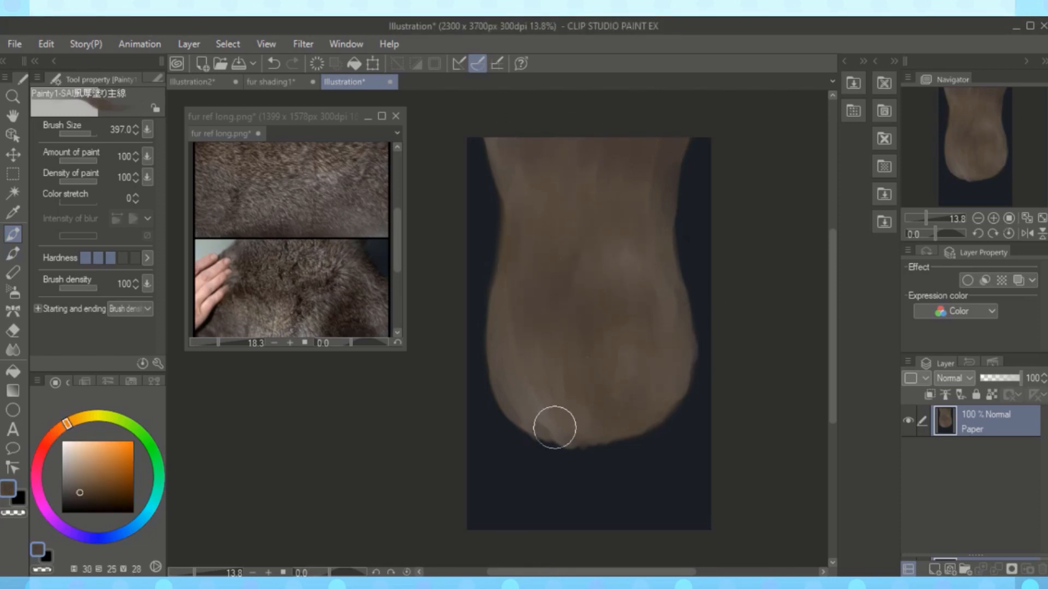
- Roughen the fur's lower edge with short dark hair strokes in browns sampled from the reference, using a smaller brush
key(])
scroll(620, 236, up, 2)
alt+click(376, 163)
click(558, 149)
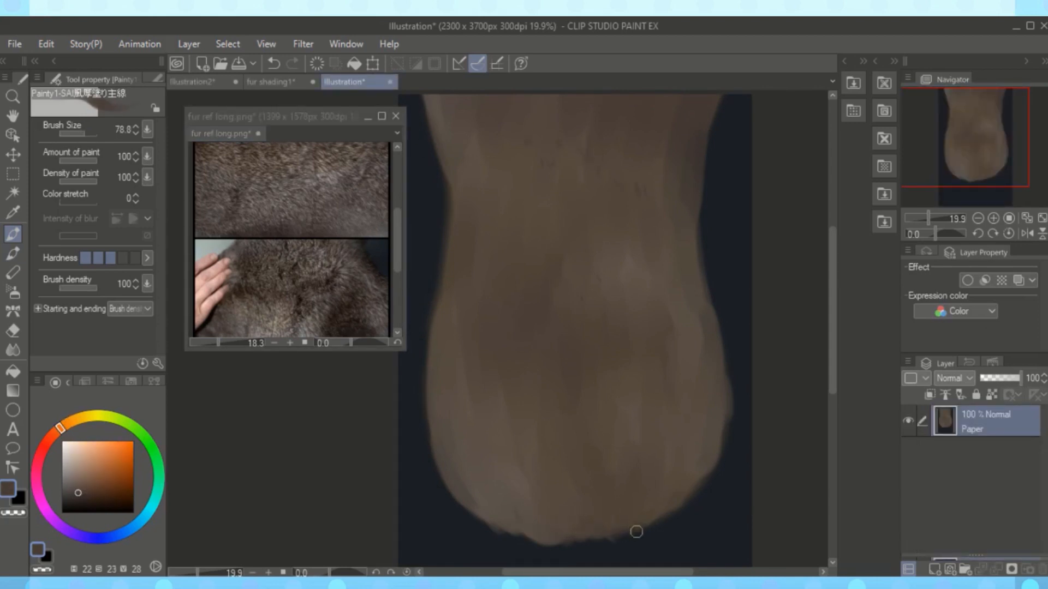
alt+click(305, 284)
mouse_move(600, 528)
mouse_down()
mouse_move(674, 513)
mouse_move(633, 518)
mouse_up()
key(])
drag(698, 470, 689, 485)
mouse_move(515, 506)
mouse_down()
mouse_move(458, 478)
mouse_move(571, 532)
mouse_up()
- Layer finer light and dark hairs along the fur's lower rim with sampled browns at brush sizes 35.1 and 64.4
alt+click(574, 505)
mouse_move(664, 508)
mouse_down()
mouse_move(563, 523)
mouse_move(530, 513)
mouse_up()
alt+click(480, 501)
key([)
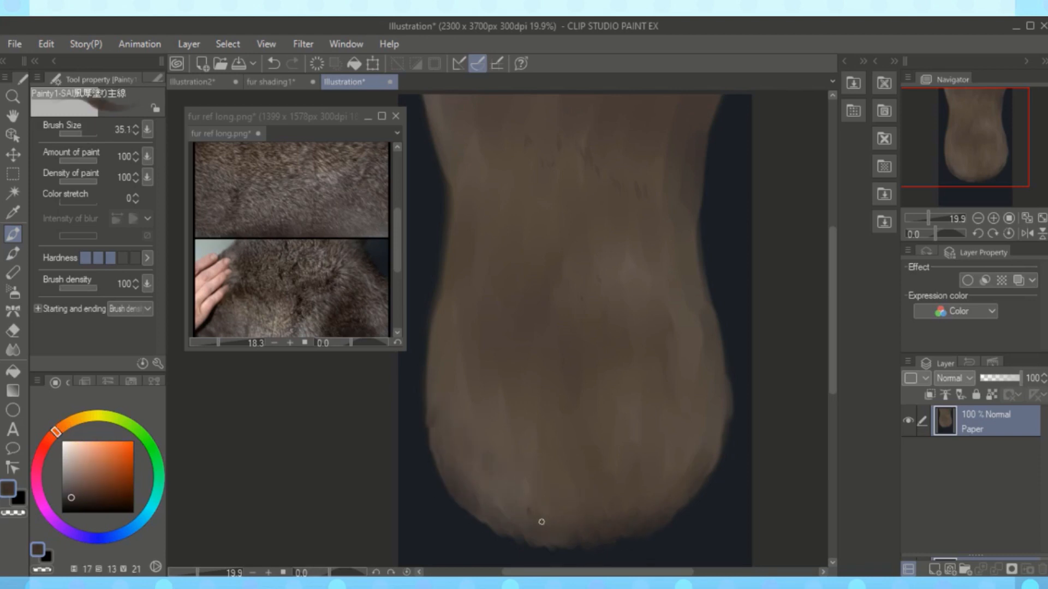
alt+click(664, 504)
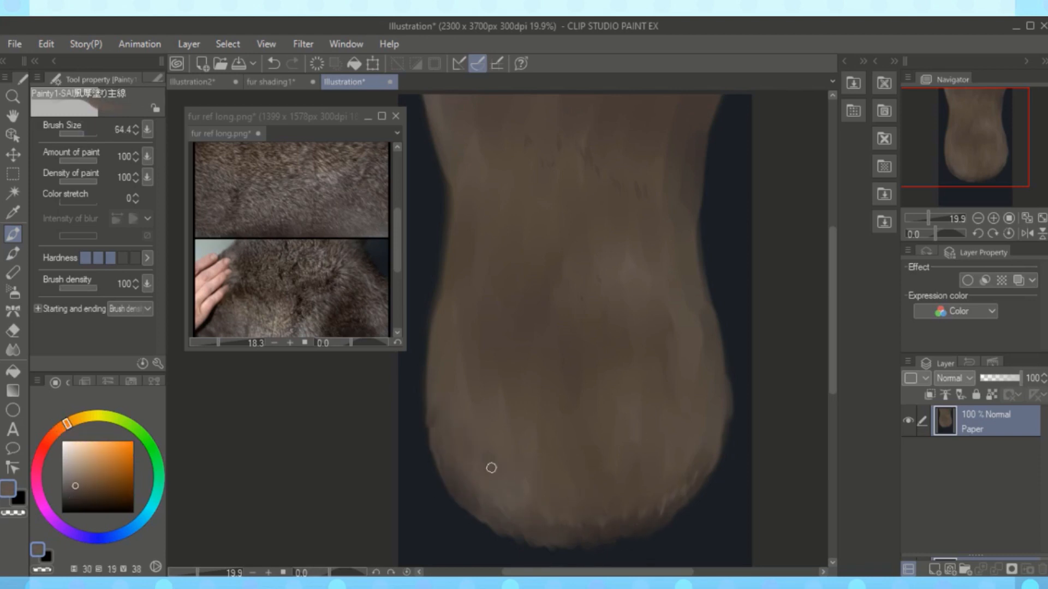
alt+click(457, 478)
alt+click(675, 485)
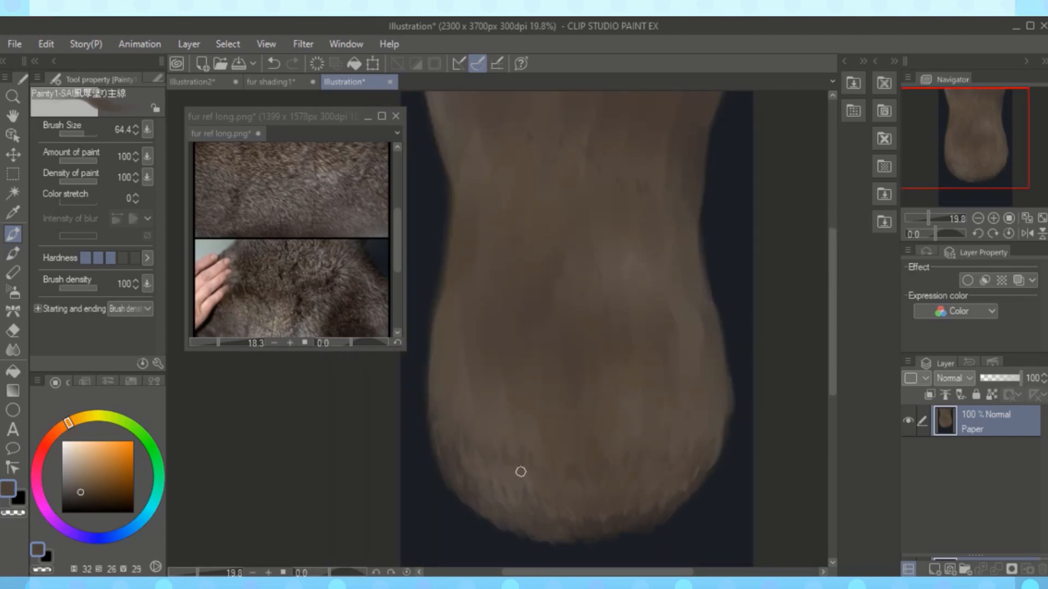
- Extend short hair strokes over the bottom part and lower left side of the fur with sampled mid browns
alt+click(523, 494)
alt+click(607, 451)
alt+click(563, 467)
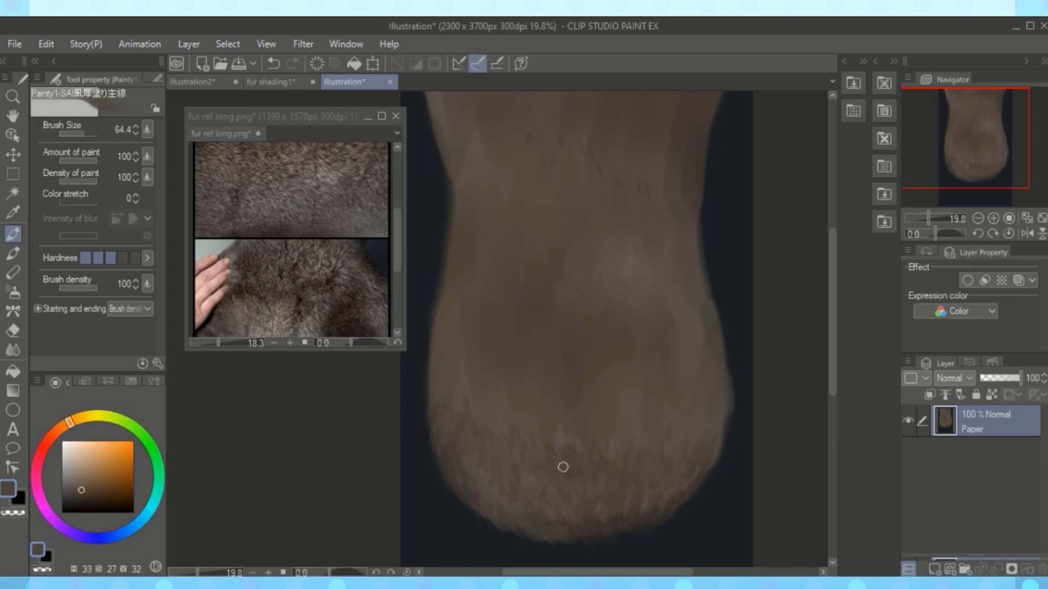
alt+click(480, 457)
alt+click(472, 448)
mouse_move(466, 425)
ctrl+alt+mouse_down()
mouse_move(478, 426)
mouse_move(481, 467)
ctrl+alt+mouse_up()
alt+click(464, 469)
- Carry the hair texture up the left side and into the middle of the fur at brush size 96.5
alt+click(526, 479)
alt+click(445, 361)
alt+click(488, 305)
click(86, 133)
alt+click(467, 342)
alt+click(592, 435)
alt+click(576, 331)
alt+click(658, 383)
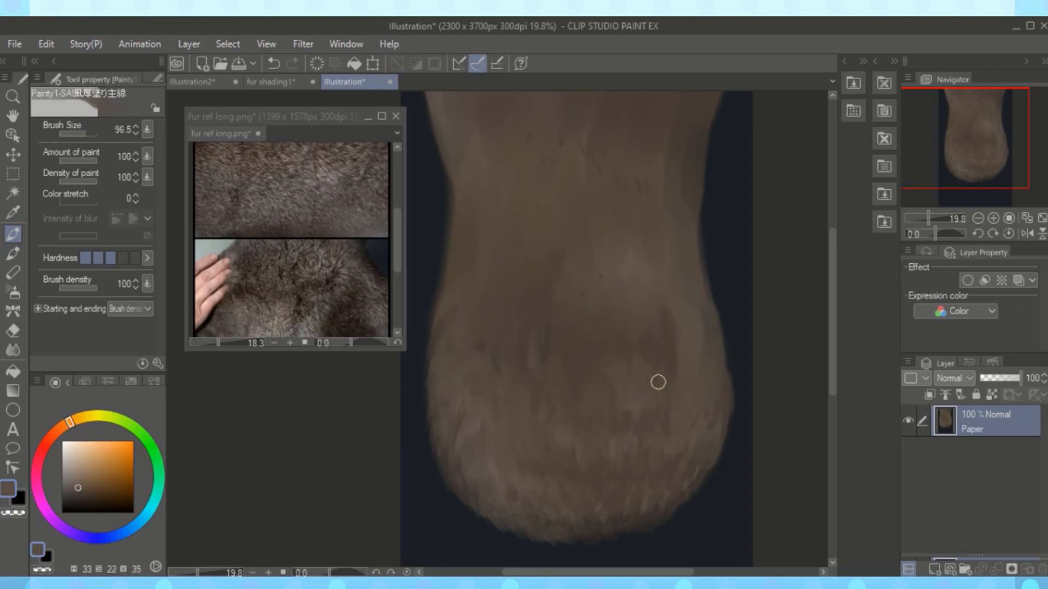
- Paint a dark band of hair strokes across the middle of the fur with dark brown sampled from the reference
alt+click(674, 312)
alt+click(608, 470)
scroll(552, 290, up, 1)
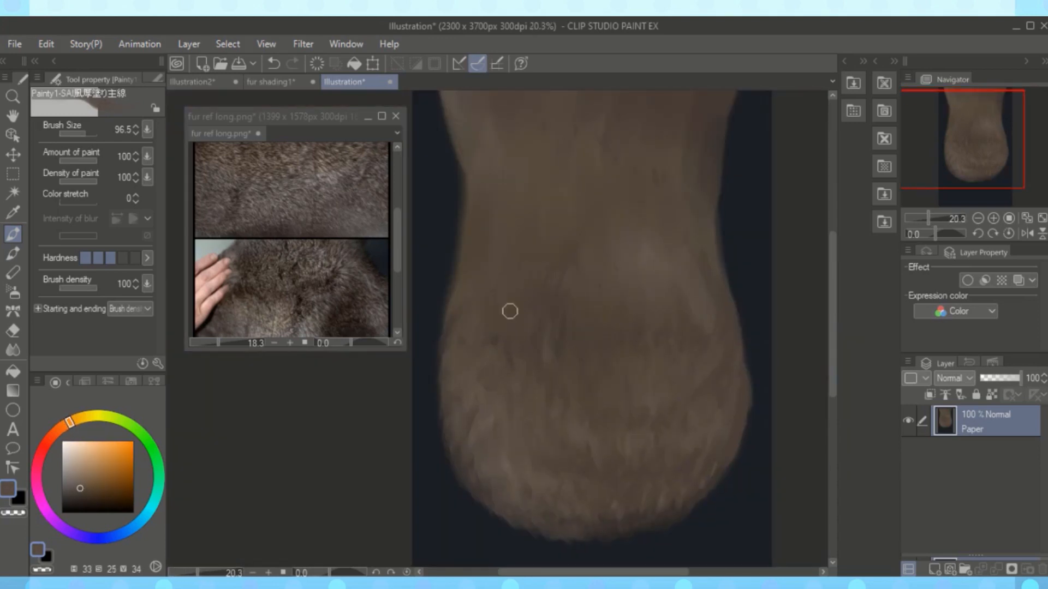
alt+click(328, 295)
drag(625, 344, 630, 323)
drag(659, 345, 655, 320)
alt+click(578, 367)
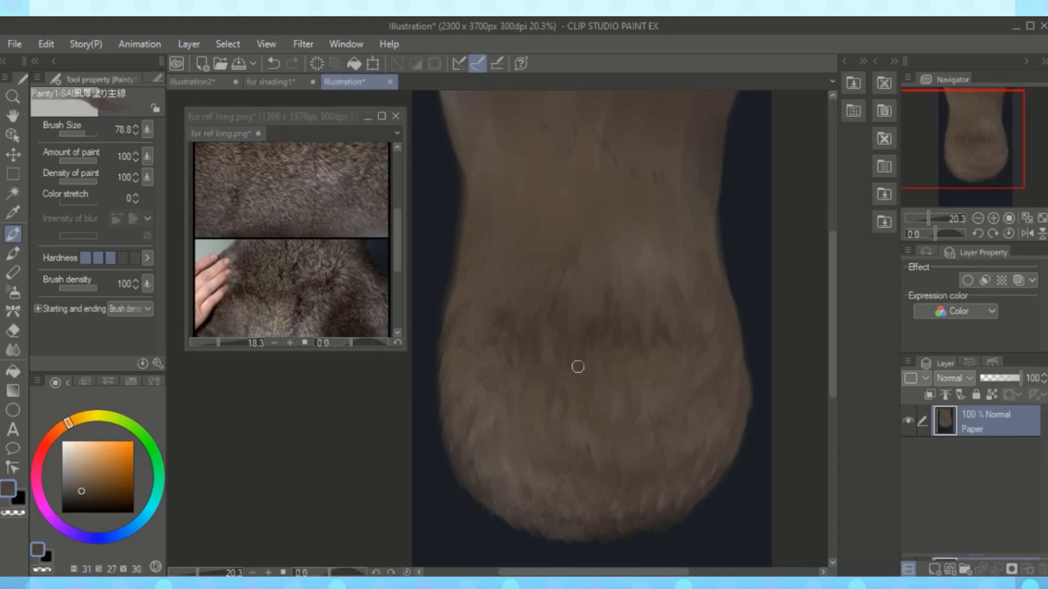
- Refine the hair strokes in and below the dark band with sampled browns at brush sizes 43 and 64.4
alt+click(539, 334)
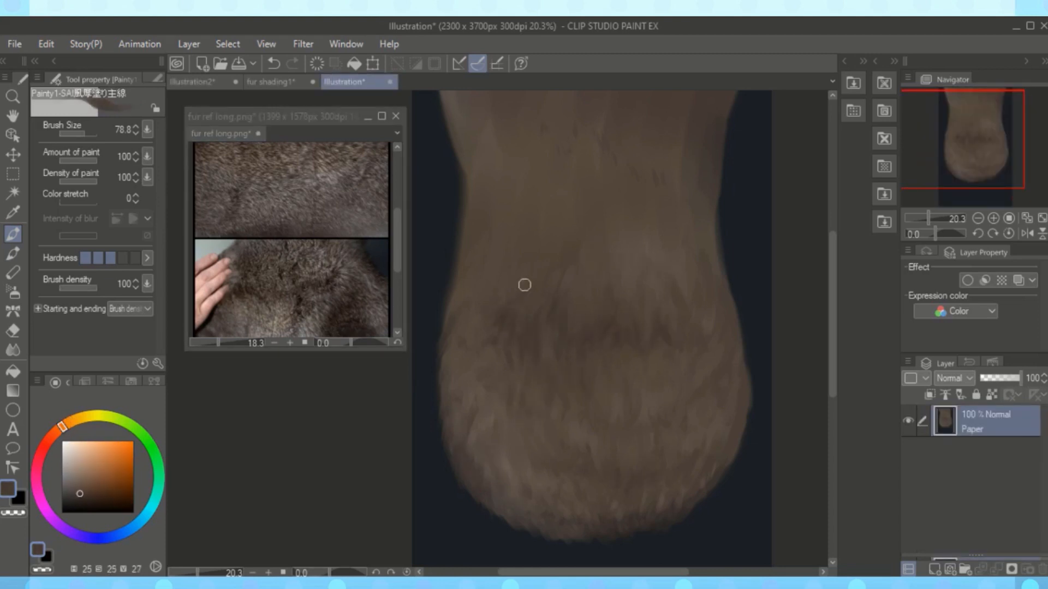
alt+click(608, 459)
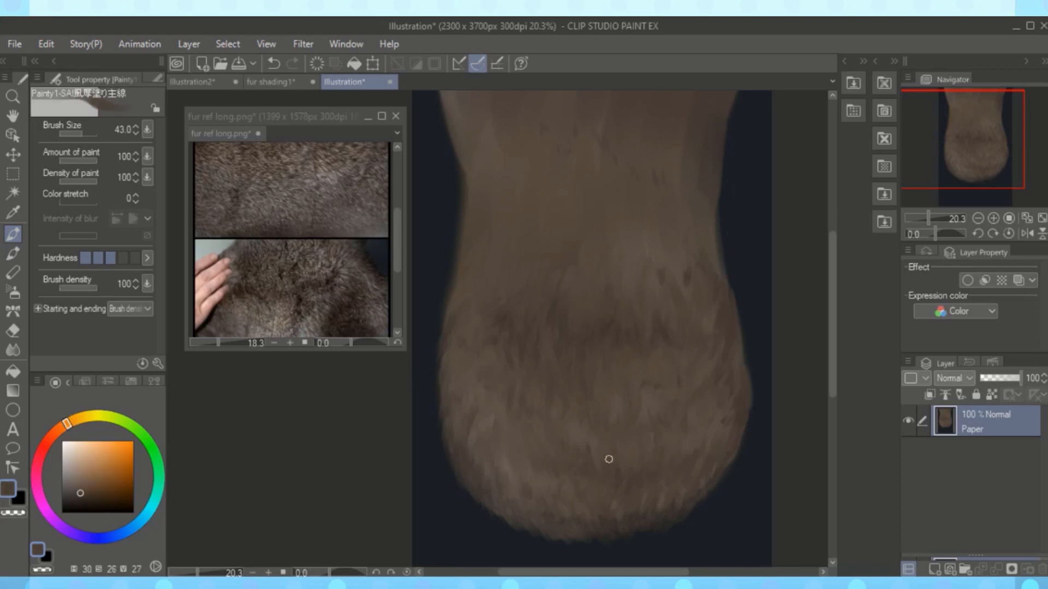
alt+click(600, 416)
alt+click(666, 372)
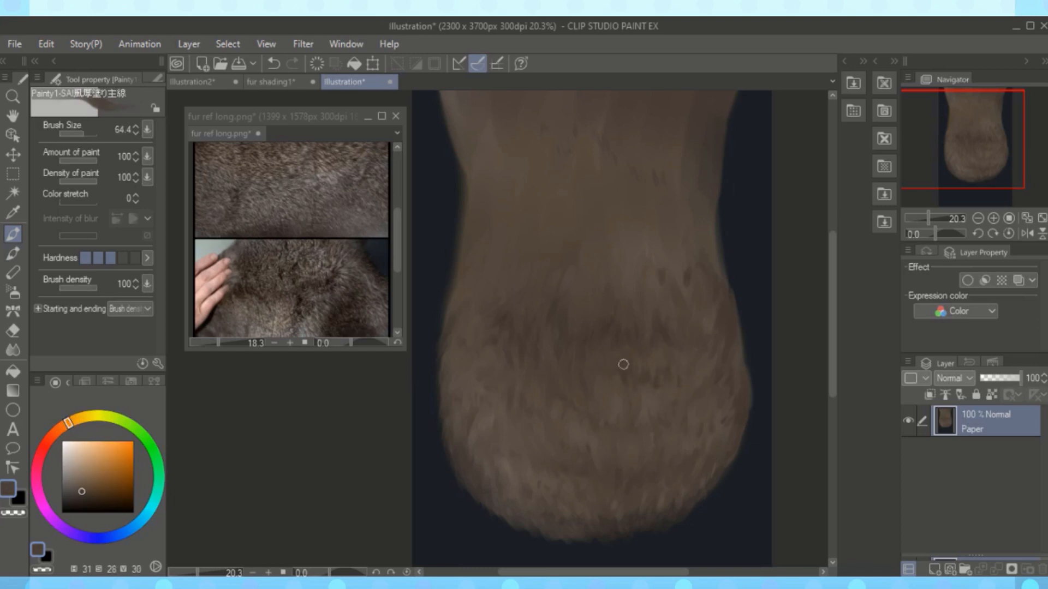
alt+click(526, 334)
alt+click(524, 431)
alt+click(501, 365)
- Add hair strokes above the dark band and tufts along the upper right edge at brush size 64.4
drag(516, 273, 507, 285)
drag(710, 240, 716, 164)
alt+click(686, 198)
alt+click(691, 209)
drag(642, 230, 661, 240)
alt+click(674, 272)
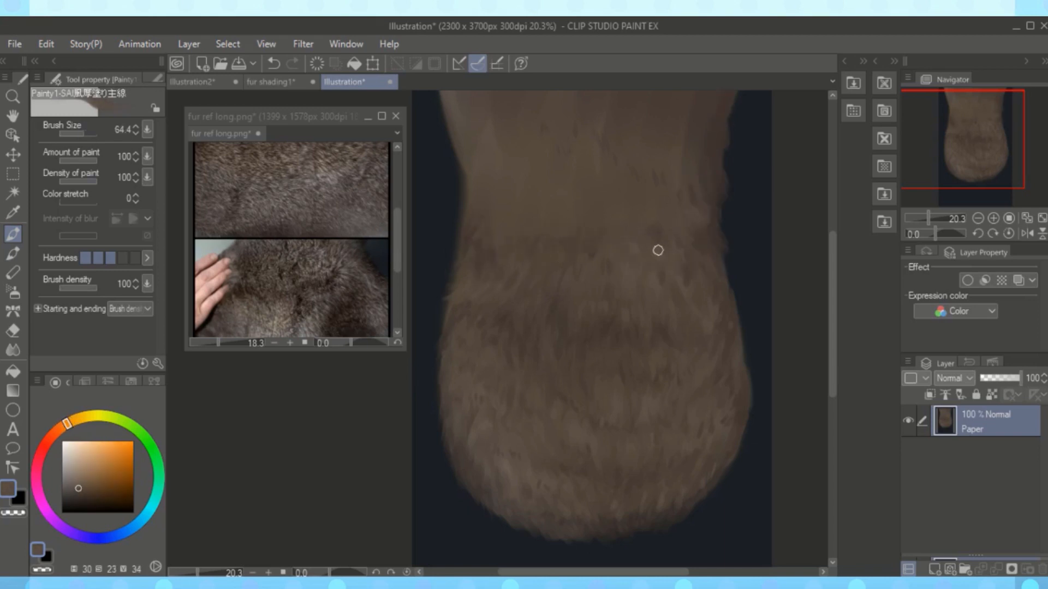
- Break up the fur's left edge with small tufts painted in sampled browns
alt+click(515, 222)
drag(478, 207, 463, 257)
drag(468, 261, 457, 292)
drag(453, 314, 441, 381)
alt+click(459, 290)
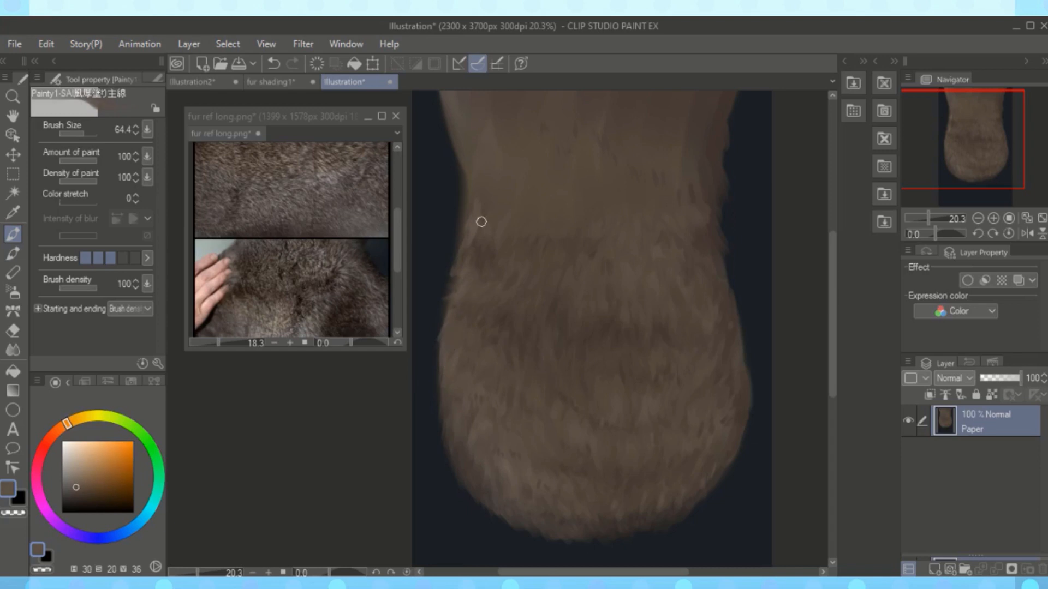
- Darken the whole right edge of the fur with dark brown sampled from the reference at a larger brush size
scroll(511, 251, down, 1)
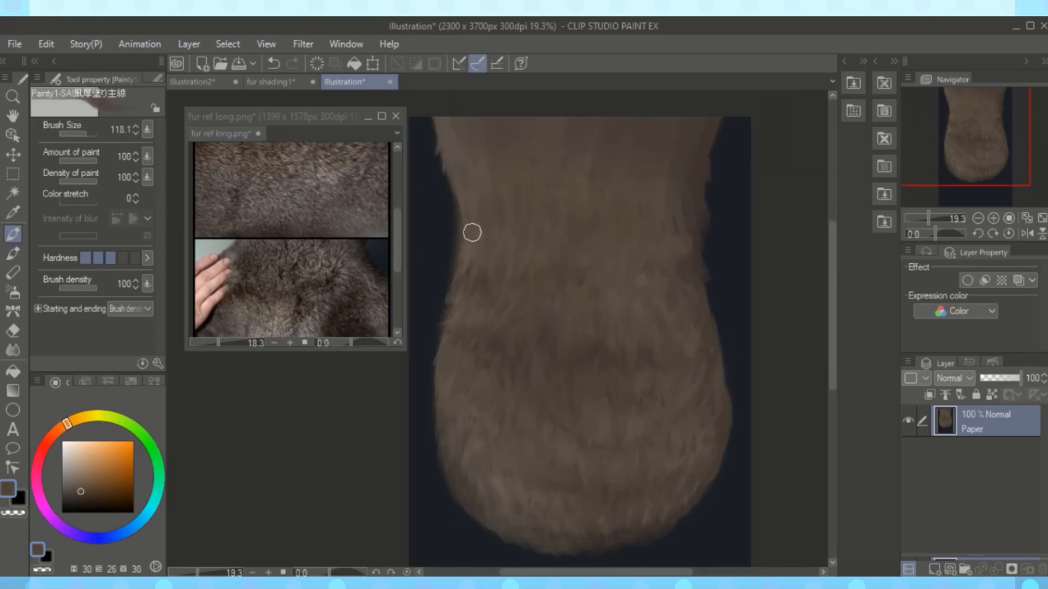
alt+click(679, 243)
alt+click(333, 289)
drag(696, 137, 674, 216)
drag(689, 237, 726, 413)
drag(721, 442, 663, 521)
- Work lighter hair strokes into the darkened right side with sampled browns and a smaller brush
key([)
alt+click(704, 382)
drag(714, 398, 710, 442)
alt+click(676, 514)
alt+click(697, 301)
drag(697, 302, 707, 328)
- Add tufts at the upper right edge and blend the right side's shading with sampled browns at brush size 64.4
alt+click(688, 176)
alt+click(657, 213)
mouse_move(691, 163)
mouse_down()
mouse_move(691, 137)
mouse_move(652, 172)
mouse_move(710, 178)
mouse_up()
alt+click(680, 154)
alt+click(671, 210)
alt+click(715, 441)
drag(696, 364, 705, 320)
alt+click(697, 349)
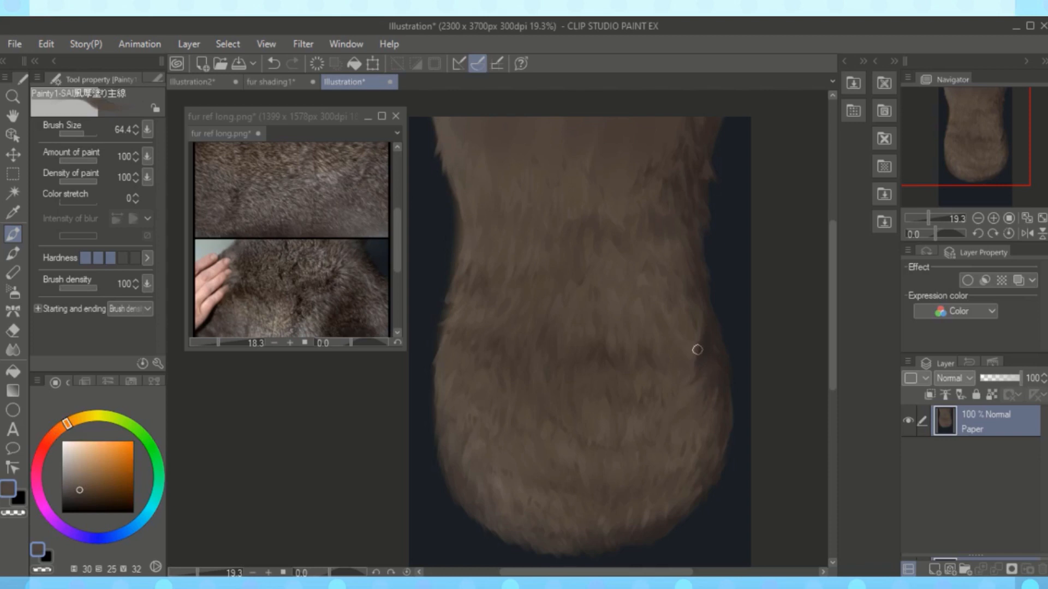
- Paint hair strokes and tufts along the upper left edge of the fur with sampled browns
key(])
alt+click(533, 146)
alt+click(477, 262)
drag(459, 236, 453, 184)
key([)
alt+click(437, 155)
- Texture the upper right corner and upper centre of the fur with short hair strokes in sampled browns
alt+click(663, 158)
drag(675, 123, 647, 136)
key(])
alt+click(536, 140)
alt+click(507, 178)
alt+click(616, 207)
alt+click(608, 222)
- Fill the top of the fur with dark and light hair clumps using sampled browns
key(])
alt+click(575, 127)
alt+click(582, 144)
alt+click(582, 165)
alt+click(655, 121)
alt+click(687, 180)
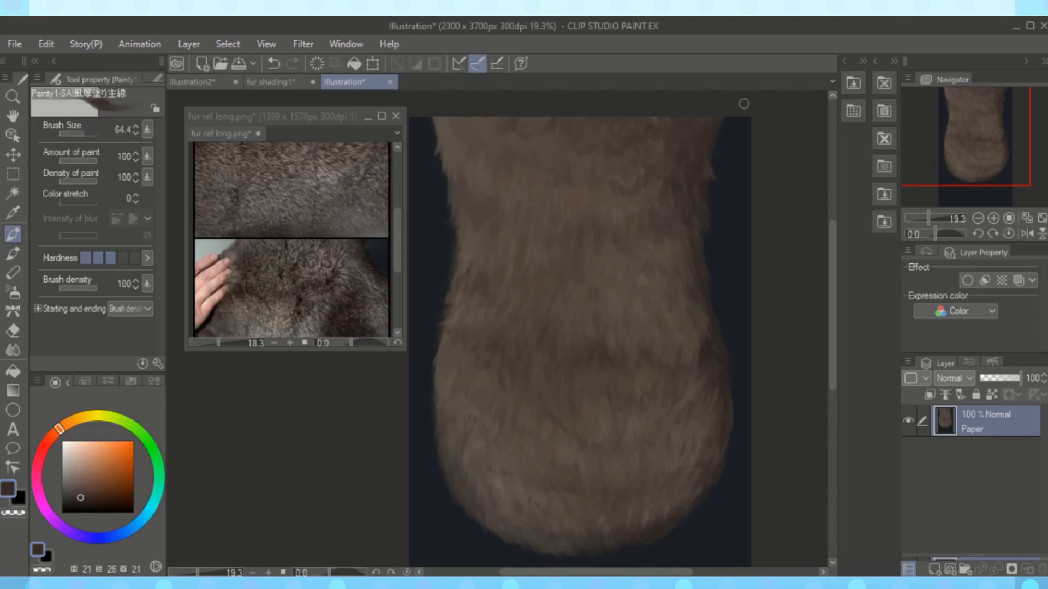
- Add a Tone Curve correction layer above Paper and shape a steep RGB S-curve with brightened midtones and deepened shadows
click(189, 43)
mouse_move(274, 100)
click(468, 198)
drag(902, 187, 875, 175)
mouse_move(832, 289)
mouse_down()
mouse_move(800, 275)
mouse_move(813, 286)
mouse_up()
drag(800, 309, 807, 327)
mouse_move(877, 178)
mouse_down()
mouse_move(868, 167)
mouse_move(840, 223)
mouse_move(868, 175)
mouse_up()
mouse_move(908, 155)
mouse_down()
mouse_move(909, 171)
mouse_move(899, 148)
mouse_up()
drag(813, 287, 818, 282)
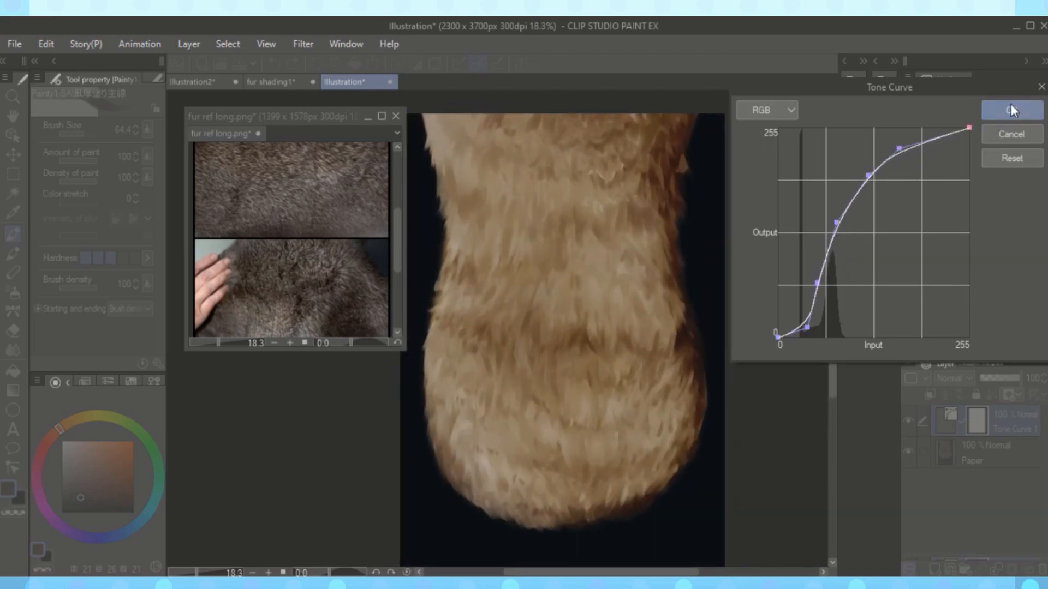
click(1012, 110)
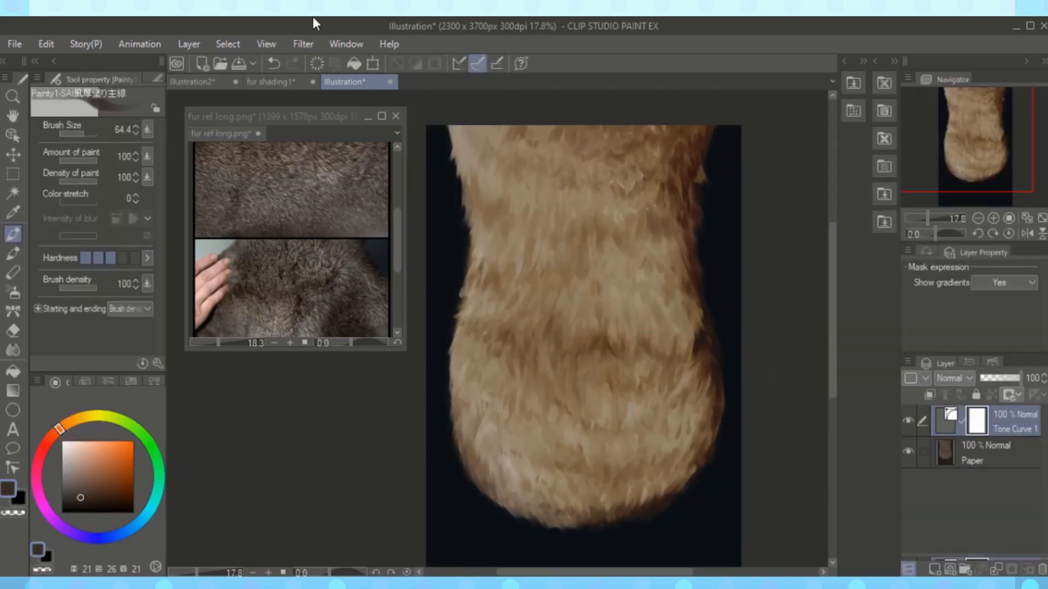
- On a new layer, paint tiny pale cream highlights along the left and lower fur at brush size 23.4, fading some with the Soft eraser
key(ctrl+shift+n)
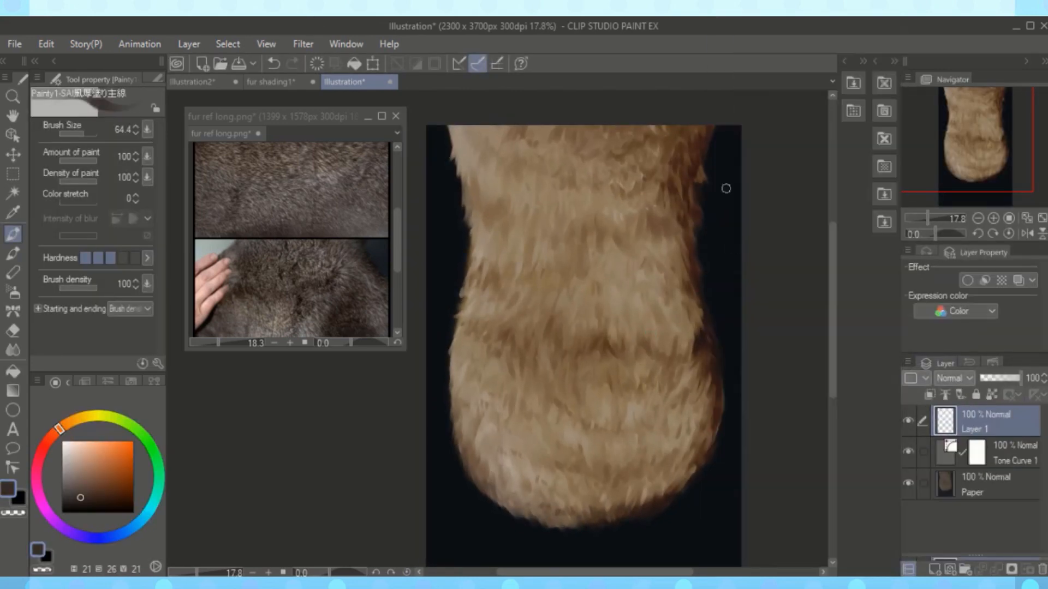
click(71, 447)
click(77, 419)
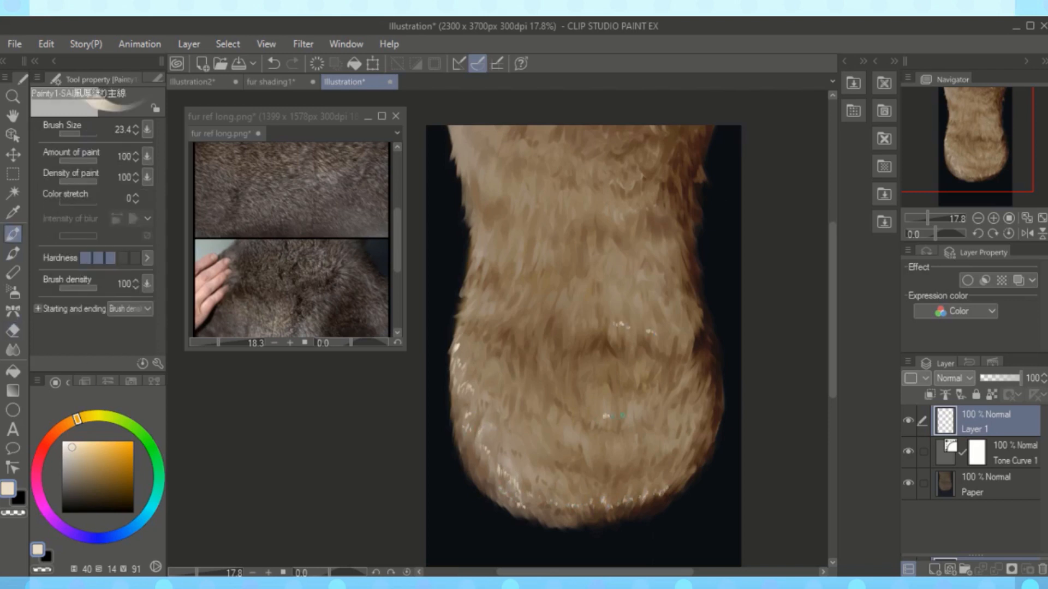
alt+click(548, 452)
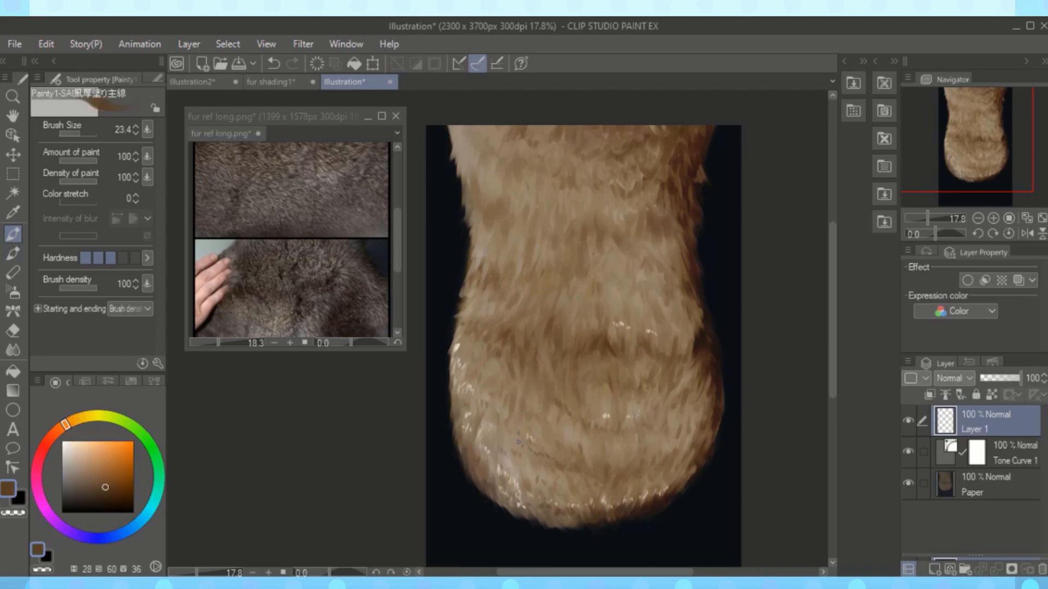
alt+click(516, 433)
key(e)
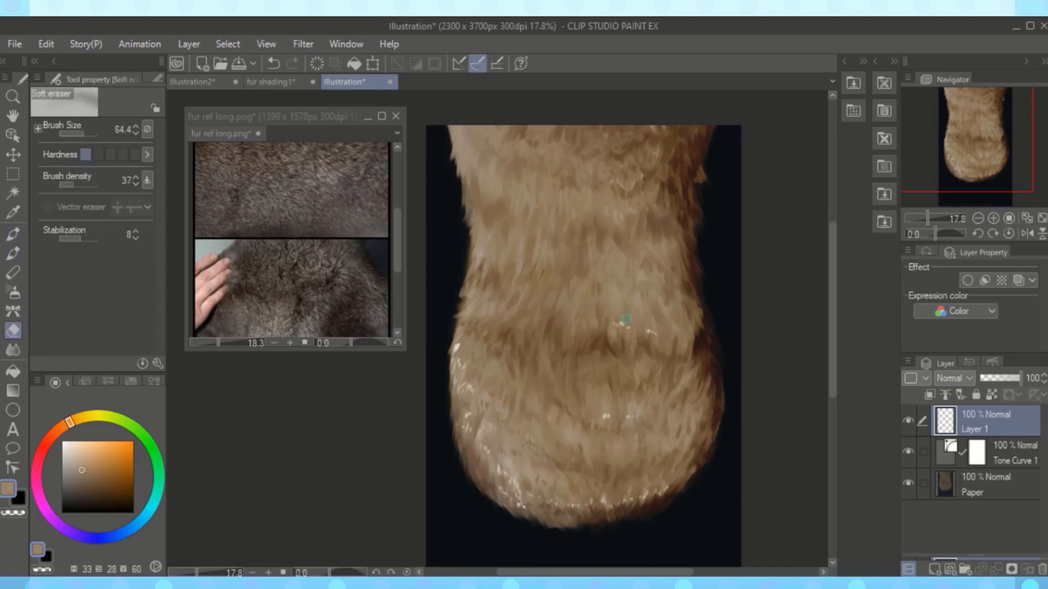
key(b)
alt+click(558, 234)
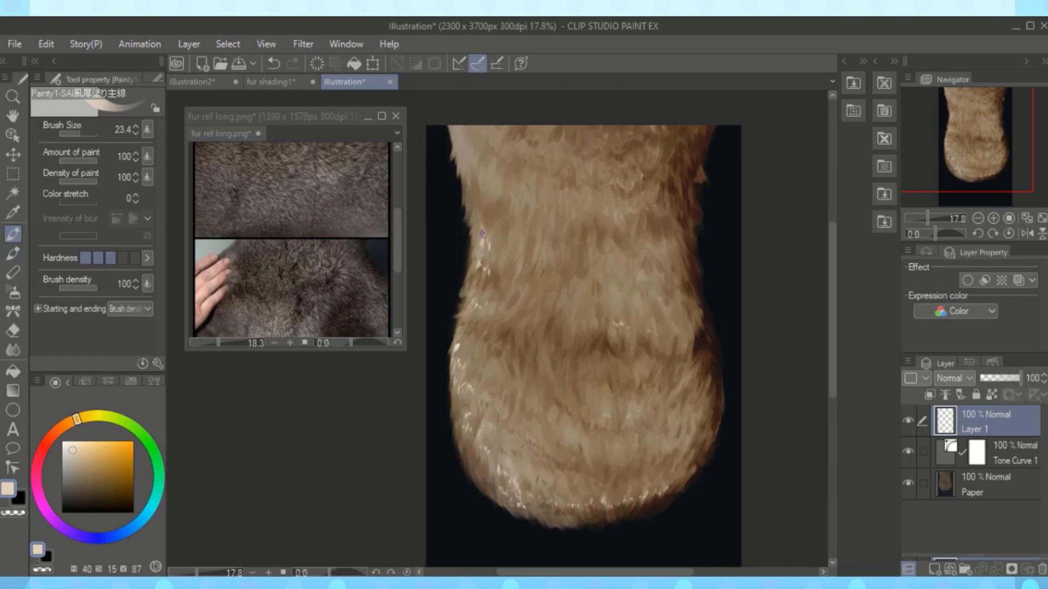
- Add a new Multiply layer, choose a muted shadow colour and soften the brush with lower hardness and amount of paint 80
click(908, 360)
click(755, 42)
click(954, 378)
click(967, 54)
click(87, 473)
click(93, 134)
click(99, 258)
click(90, 160)
- Paint soft shadows over the lower right side of the fur on the Multiply layer, reducing the brush size to 265
mouse_move(670, 446)
mouse_down()
mouse_move(691, 311)
mouse_move(698, 397)
mouse_up()
key(bracketleft)
key(bracketleft)
key(bracketleft)
key(bracketleft)
mouse_move(612, 433)
mouse_down()
mouse_move(619, 461)
mouse_move(661, 285)
mouse_move(675, 422)
mouse_up()
- Add an Overlay layer at 60% opacity and paint a pale cream glow down the fur's upper left edge
click(78, 441)
click(75, 419)
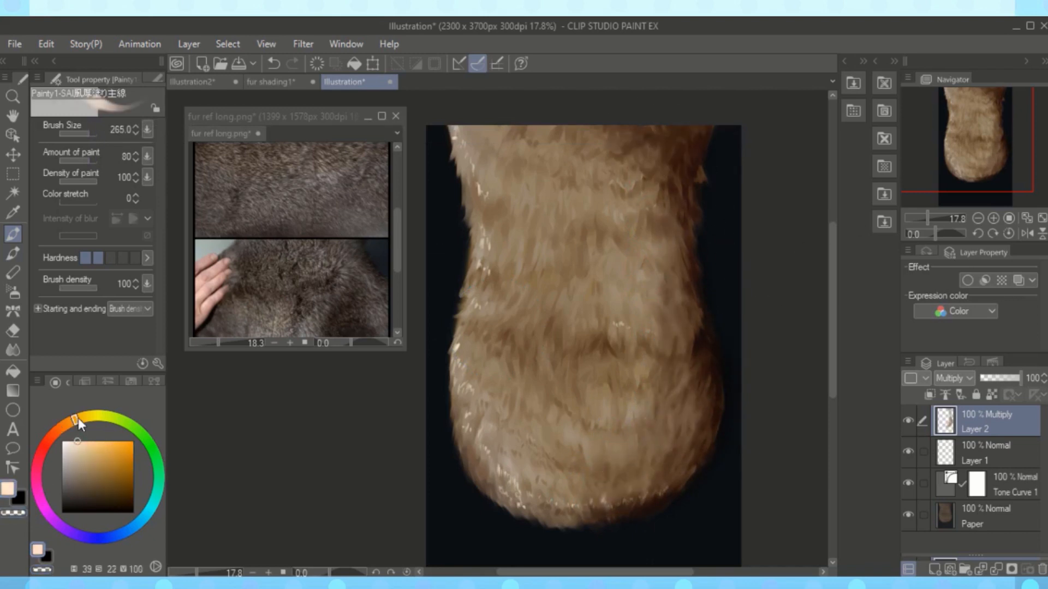
click(934, 569)
click(953, 378)
click(963, 202)
mouse_move(472, 131)
mouse_down()
mouse_move(486, 183)
mouse_move(488, 289)
mouse_up()
click(1004, 377)
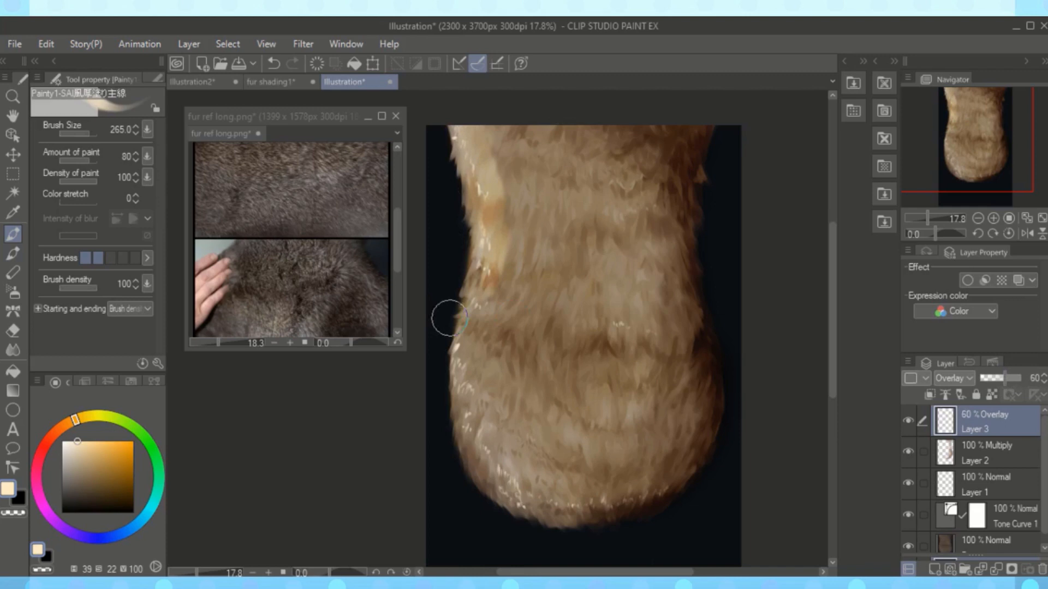
- Paint a broad pale cream glow across the lower fur and set its layer to Soft light at 92% opacity
mouse_move(551, 423)
mouse_down()
mouse_move(523, 435)
mouse_move(578, 415)
mouse_up()
key(bracketright)
key(bracketright)
click(953, 379)
click(955, 259)
click(953, 378)
click(953, 215)
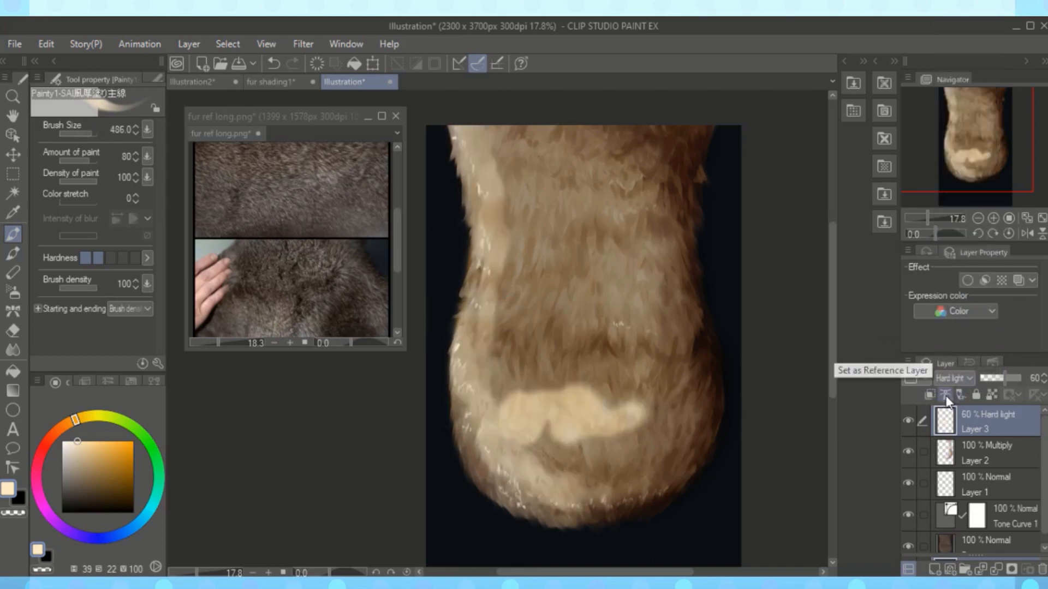
click(1018, 377)
- Soften the lower cream glow with transparent colour at brush size 216.5
key(bracketleft)
key(bracketleft)
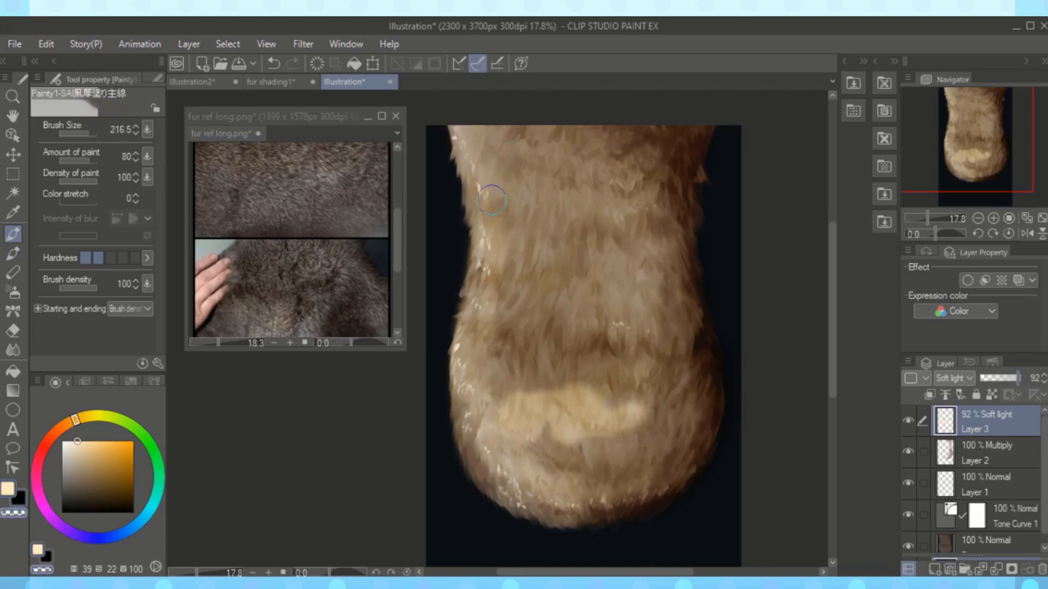
mouse_move(534, 361)
mouse_down()
mouse_move(553, 409)
mouse_move(610, 442)
mouse_move(619, 422)
mouse_up()
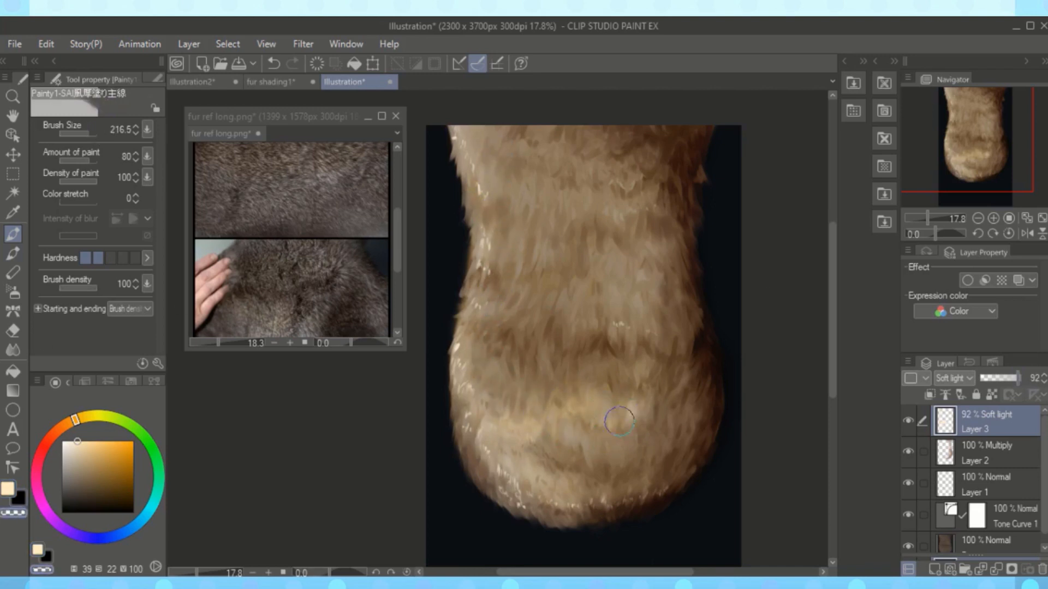
mouse_move(595, 473)
mouse_down()
mouse_move(574, 464)
mouse_move(594, 442)
mouse_up()
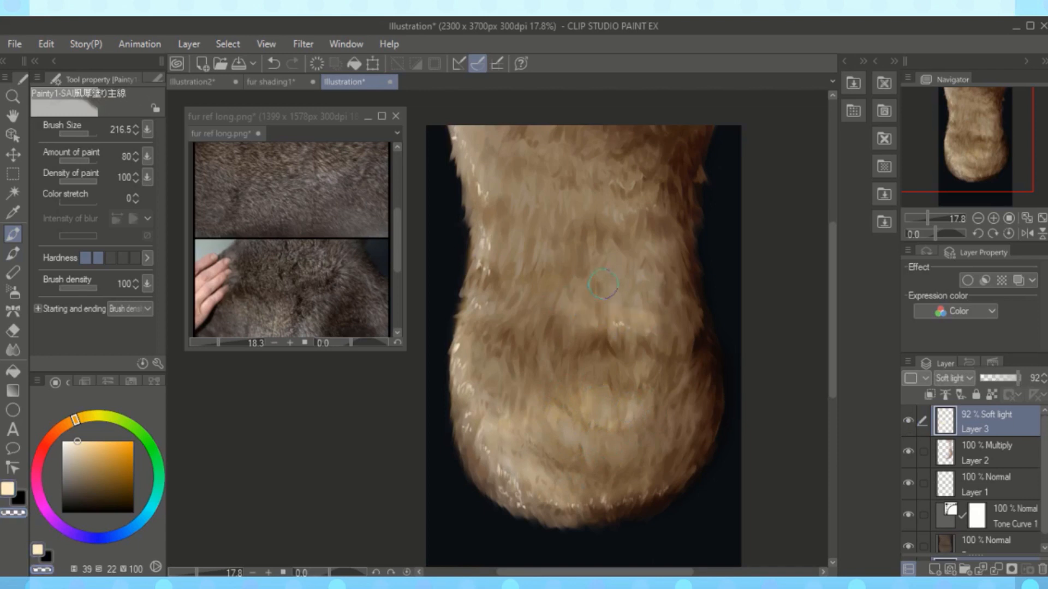
- Add a new Overlay layer and apply an orange foreground-to-transparent gradient inward from the fur's left side
scroll(643, 285, down, 4)
scroll(620, 283, up, 4)
click(907, 362)
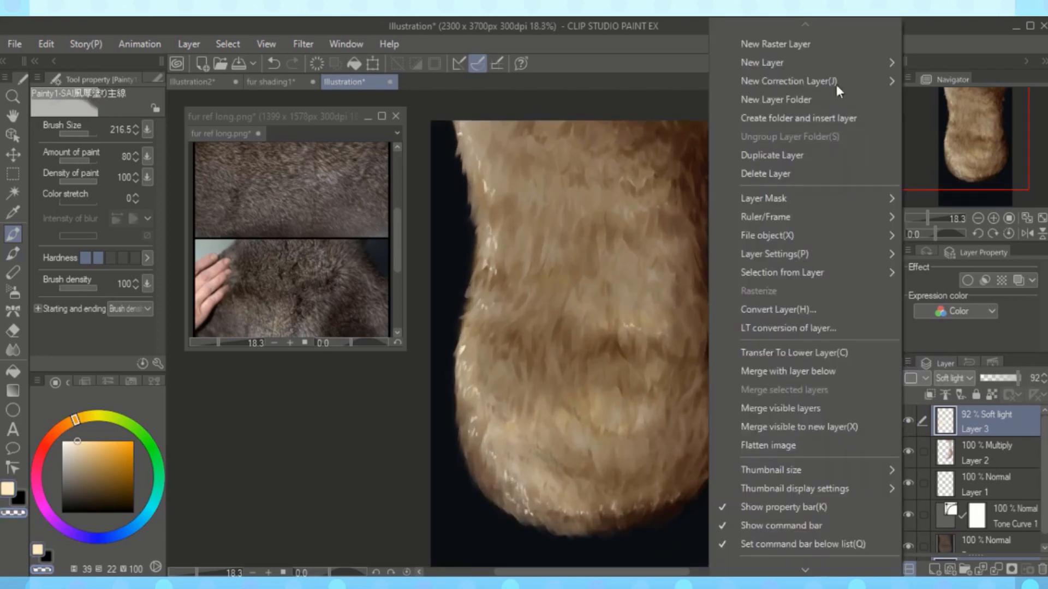
click(775, 45)
click(13, 391)
click(96, 446)
click(61, 428)
drag(420, 426, 548, 371)
scroll(959, 378, down, 12)
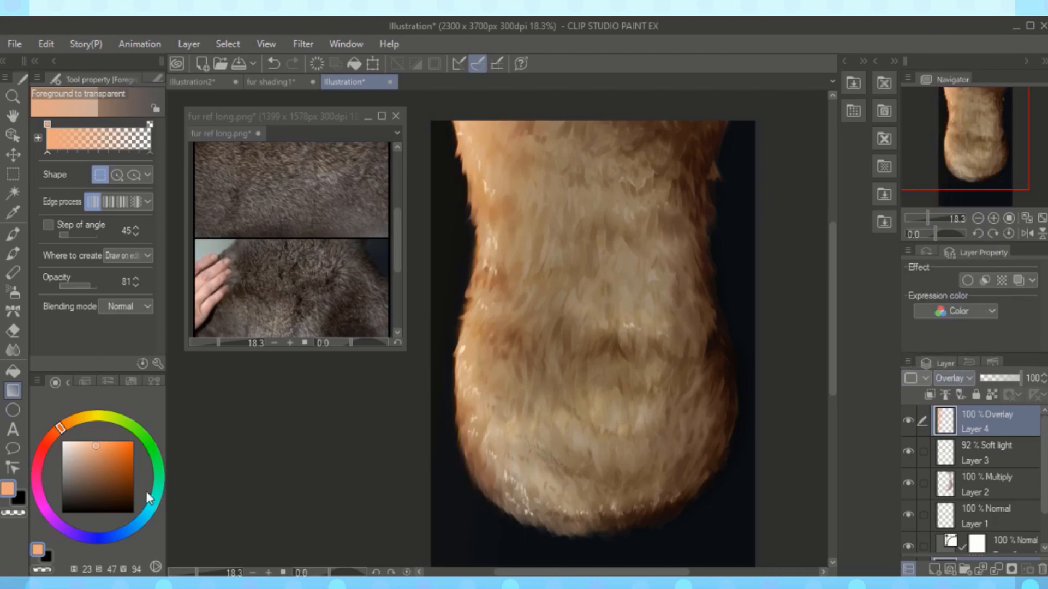
- Try blue and green foreground-to-transparent gradients over the fur's right side
click(141, 521)
click(104, 458)
drag(794, 429, 652, 352)
click(121, 530)
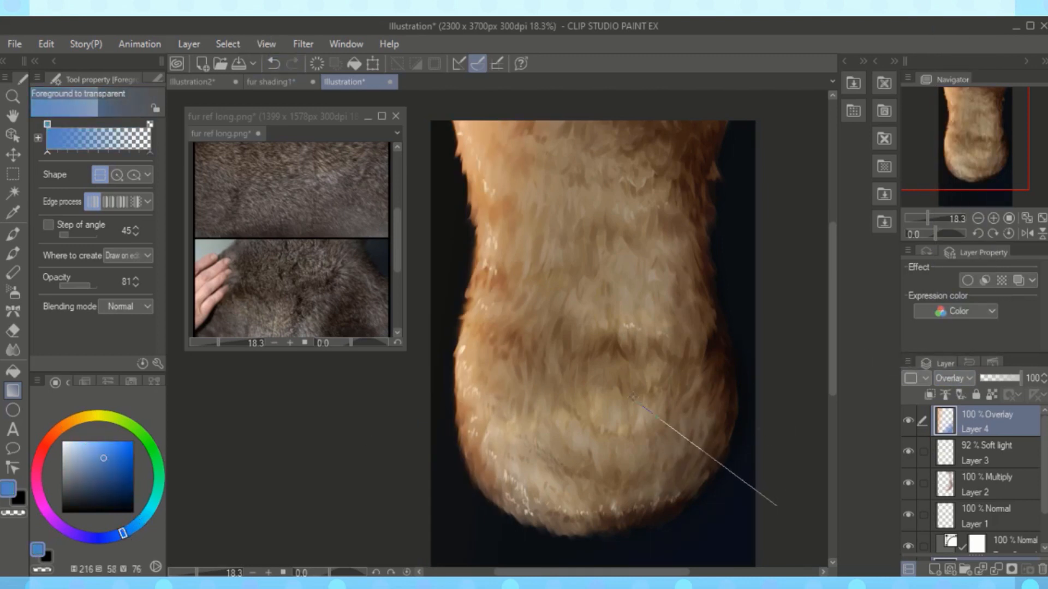
click(277, 65)
drag(152, 511, 146, 439)
drag(786, 415, 628, 354)
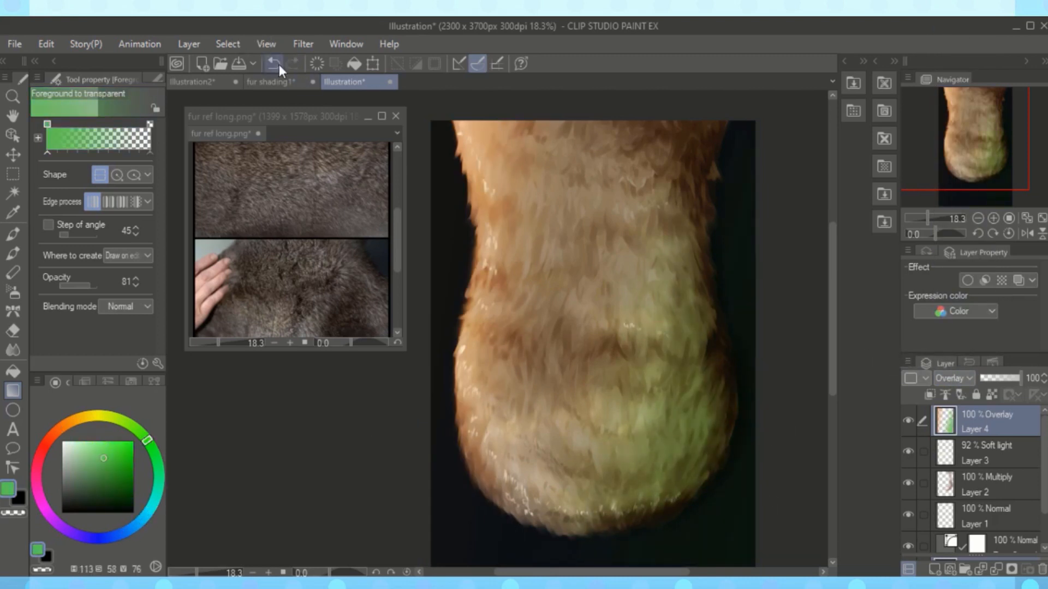
click(277, 65)
- Apply a teal foreground-to-transparent gradient inward from the fur's right side on the Overlay layer
click(153, 503)
drag(788, 372, 617, 317)
scroll(676, 202, down, 1)
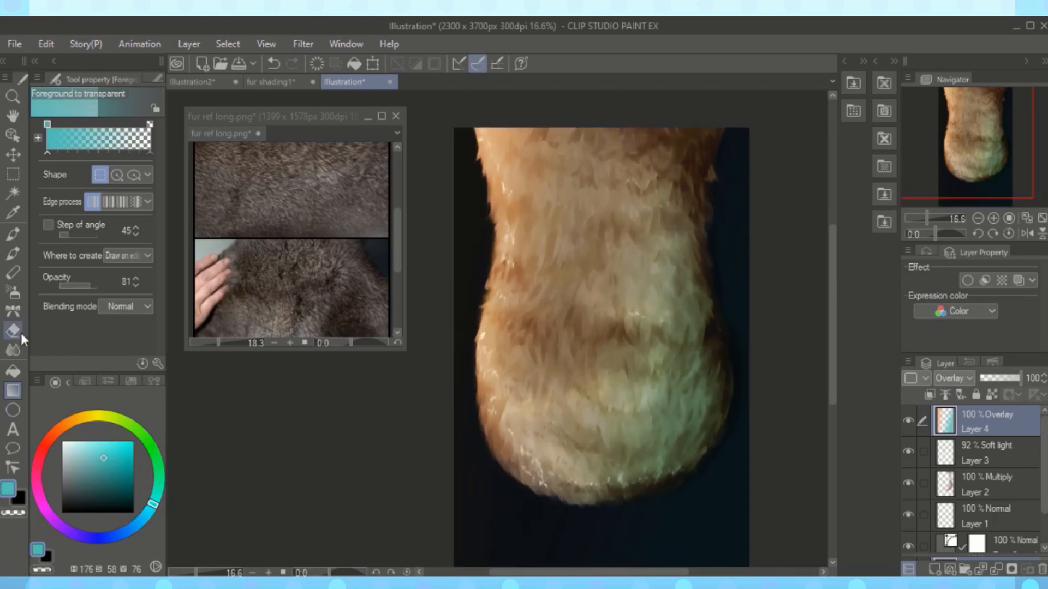
- Fade the teal tint over the right fur with transparent colour, brush size 486, amount of paint 53 and density 49
click(14, 234)
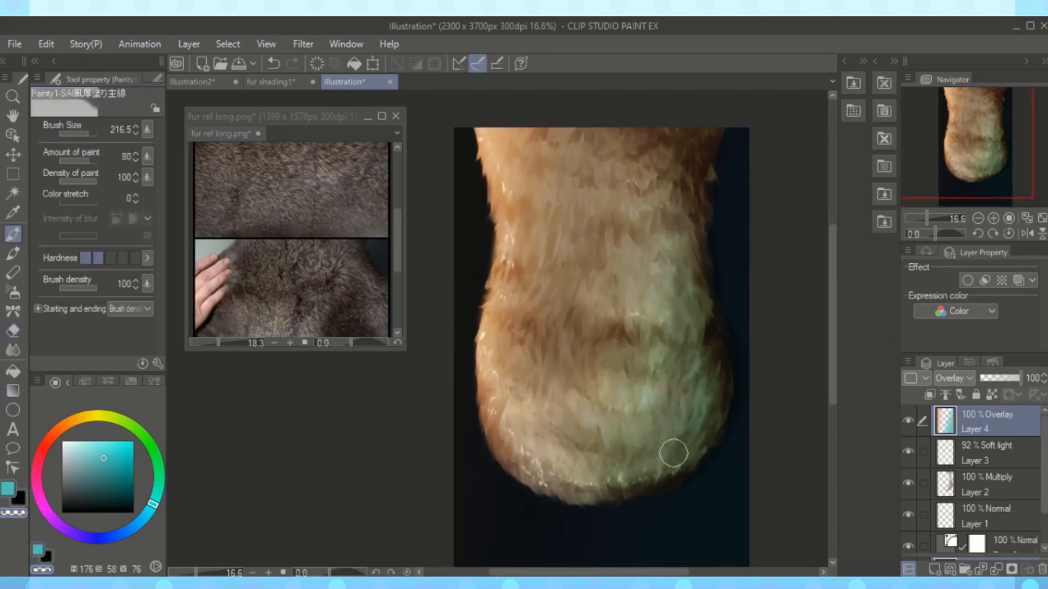
click(92, 133)
click(79, 161)
click(77, 182)
mouse_move(701, 368)
mouse_down()
mouse_move(665, 465)
mouse_move(665, 362)
mouse_up()
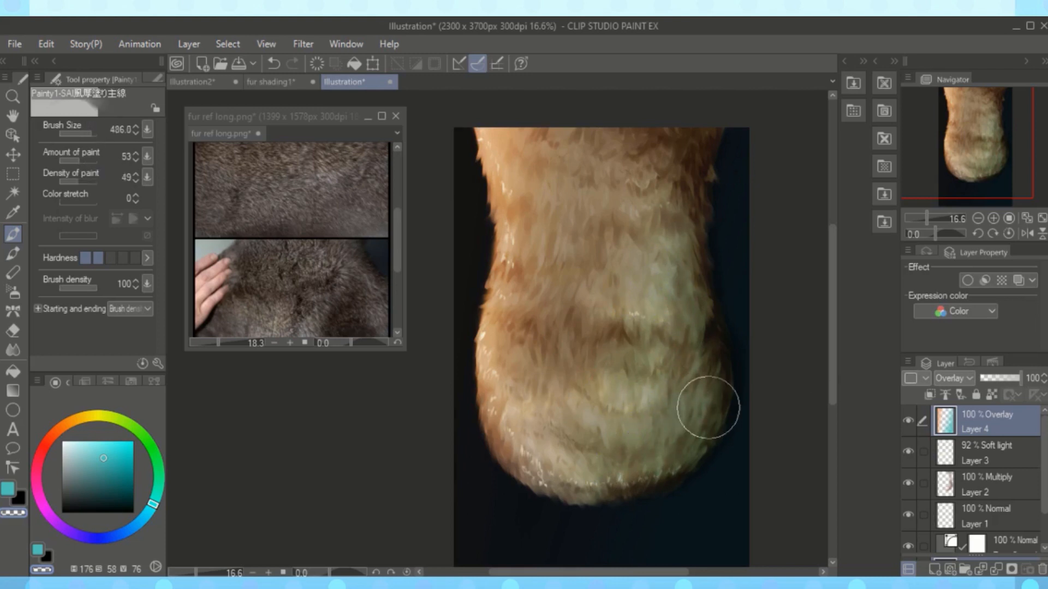
scroll(605, 209, down, 2)
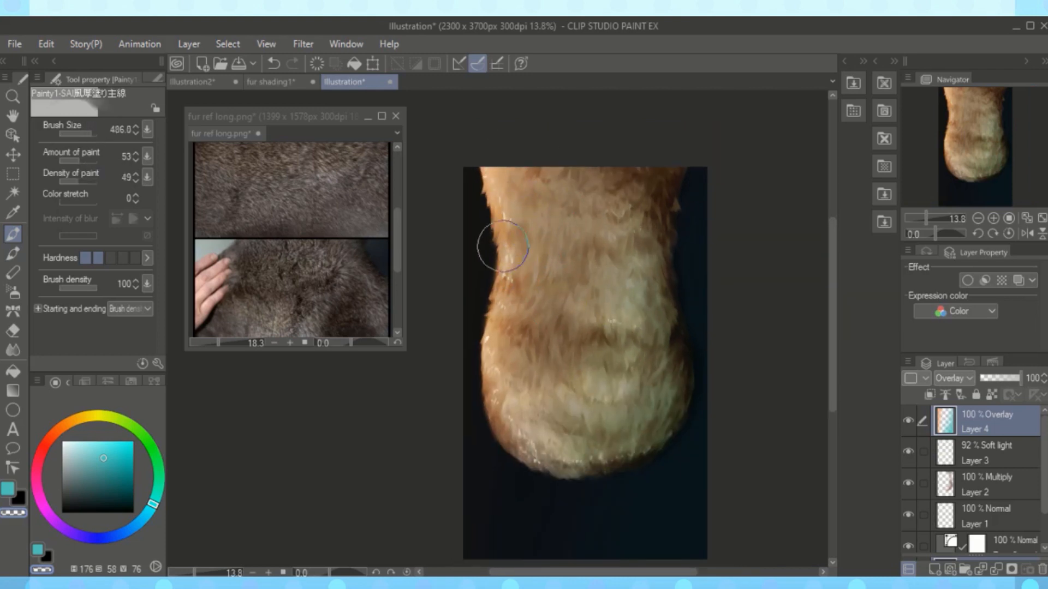
scroll(744, 347, up, 1)
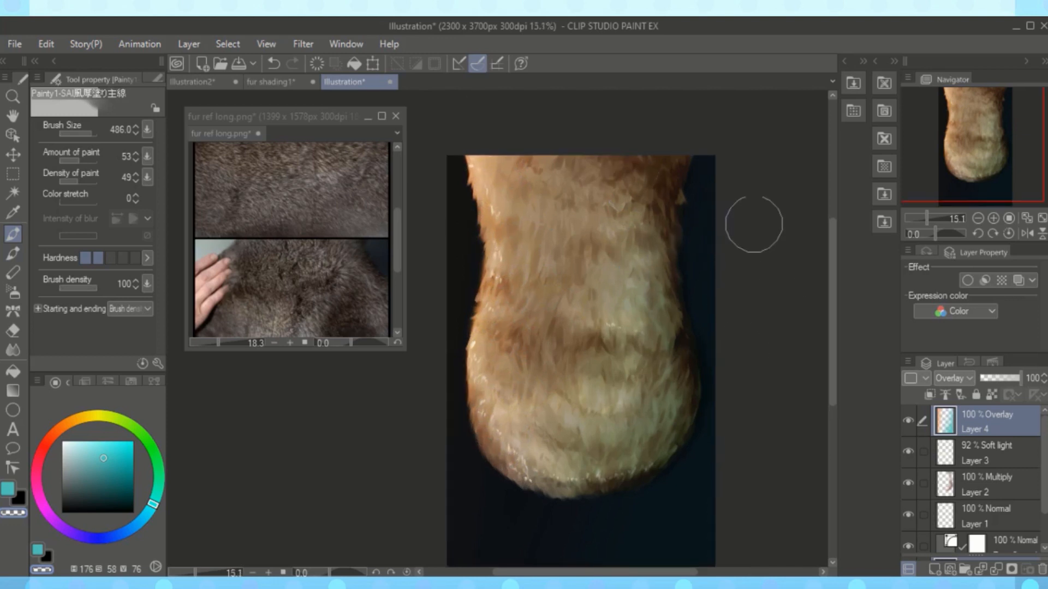
- Add a new raster layer filled with black, change its blending mode and toggle its visibility
click(908, 362)
click(748, 45)
click(133, 512)
click(354, 64)
click(954, 378)
click(954, 353)
click(910, 421)
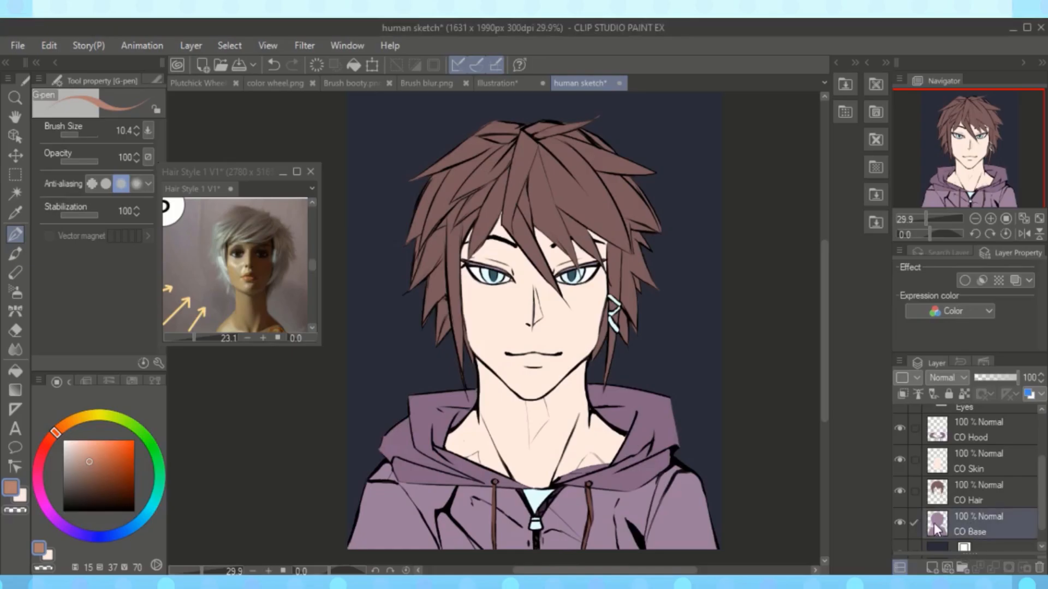
- In the human sketch, select the character's silhouette from the CO Base layer and choose dark brown on the Shade layer
ctrl+click(939, 523)
scroll(945, 521, up, 3)
click(943, 451)
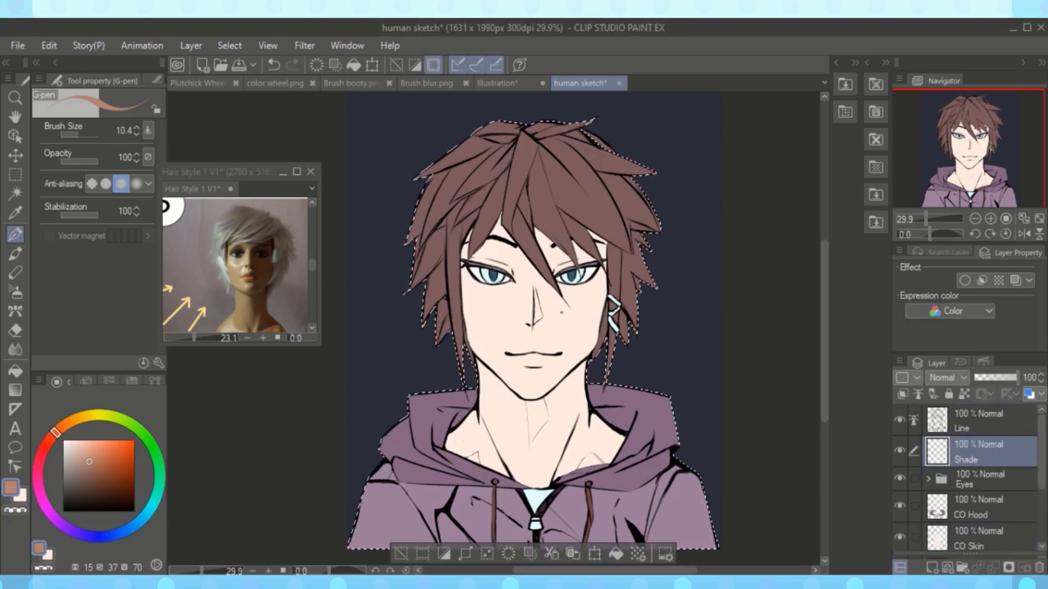
alt+click(561, 321)
click(99, 475)
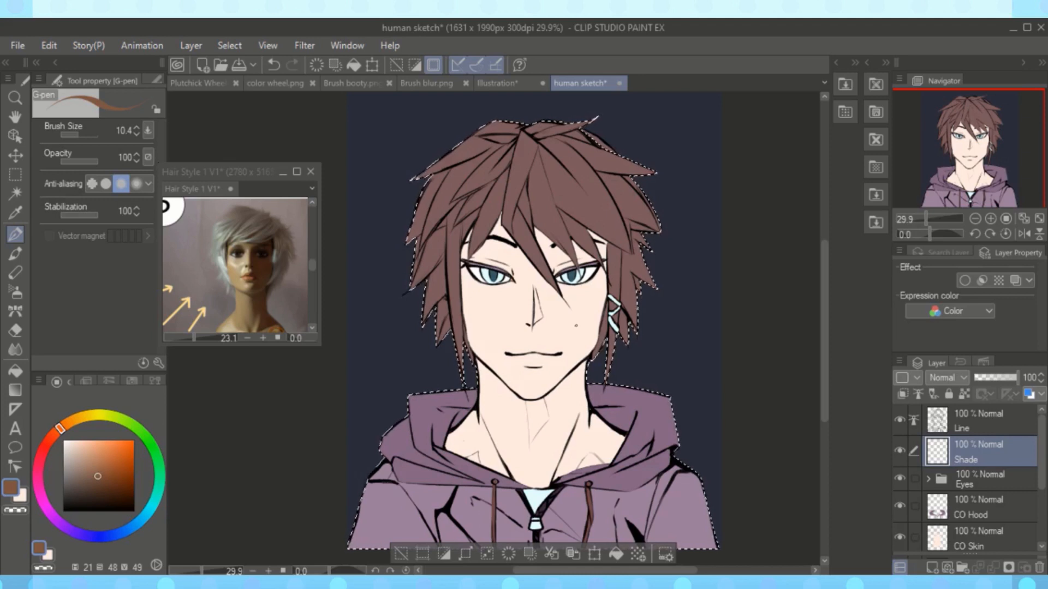
click(60, 436)
- Outline and fill the shadow on the right side of the face, and set the Shade layer to Multiply at 30% opacity
scroll(544, 344, up, 2)
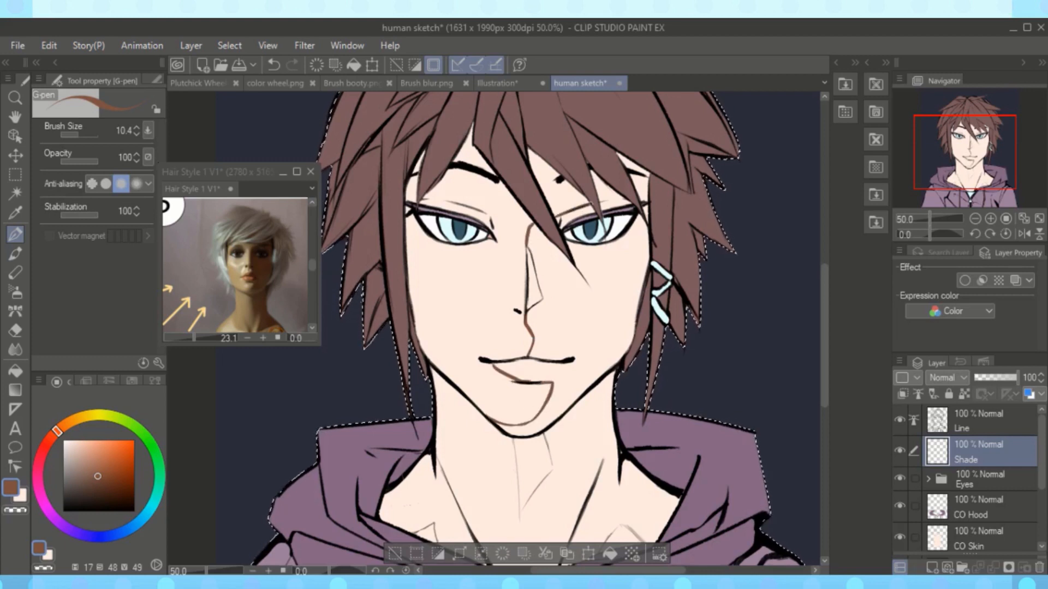
click(15, 371)
click(580, 318)
drag(532, 278, 615, 205)
click(947, 378)
click(944, 423)
drag(1016, 378, 987, 380)
- Outline and fill the forehead shadows beneath the bangs above the right-hand eye
click(15, 235)
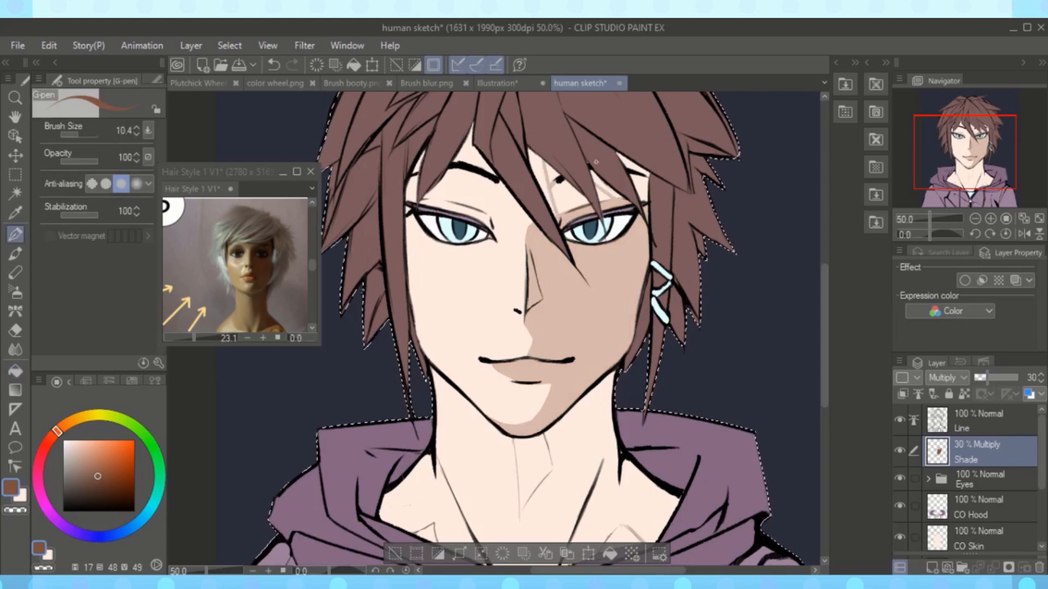
click(15, 371)
click(543, 169)
click(580, 194)
- Using the face reference, outline and fill the shadows on the left forehead and around the left-hand eye
click(15, 234)
drag(427, 198, 451, 179)
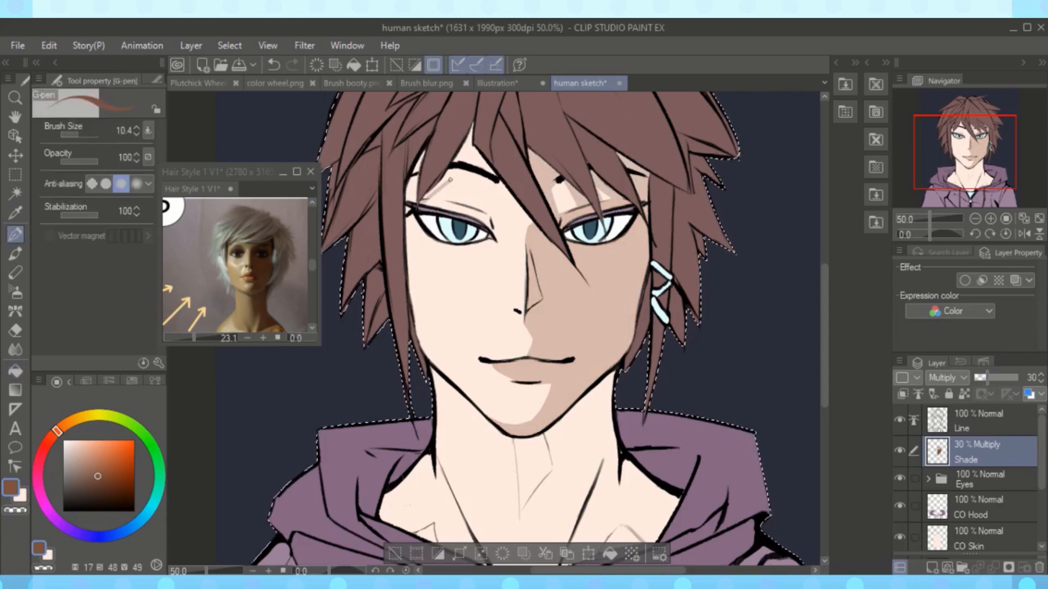
click(267, 288)
scroll(268, 288, up, 3)
click(483, 331)
drag(482, 246, 423, 230)
click(15, 371)
click(474, 245)
- Outline and fill the eyelid shadows above both eyes
click(15, 235)
click(15, 371)
click(16, 235)
click(17, 371)
click(464, 208)
click(584, 205)
- Carve a lit patch on the cheek below the right-hand eye with transparent colour, and return to the brown colour
click(15, 235)
click(17, 510)
drag(574, 288, 569, 270)
click(15, 371)
click(601, 281)
click(12, 489)
- Check the neck in the portrait reference, and outline and fill the shadow beneath the jaw on the right of the neck
click(253, 257)
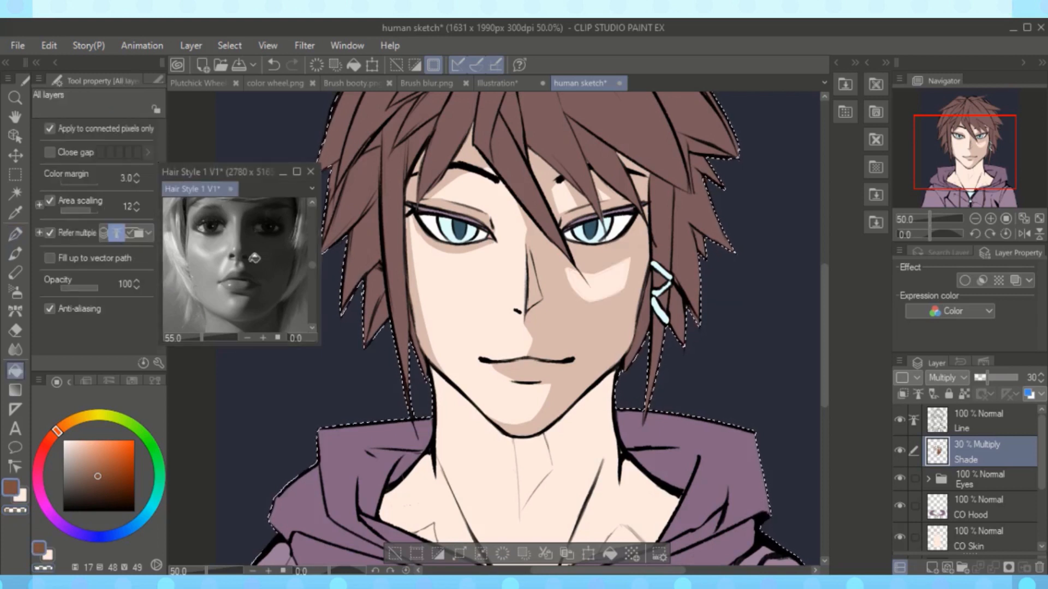
scroll(252, 257, down, 2)
click(487, 340)
scroll(487, 340, up, 1)
drag(487, 340, 580, 363)
click(15, 371)
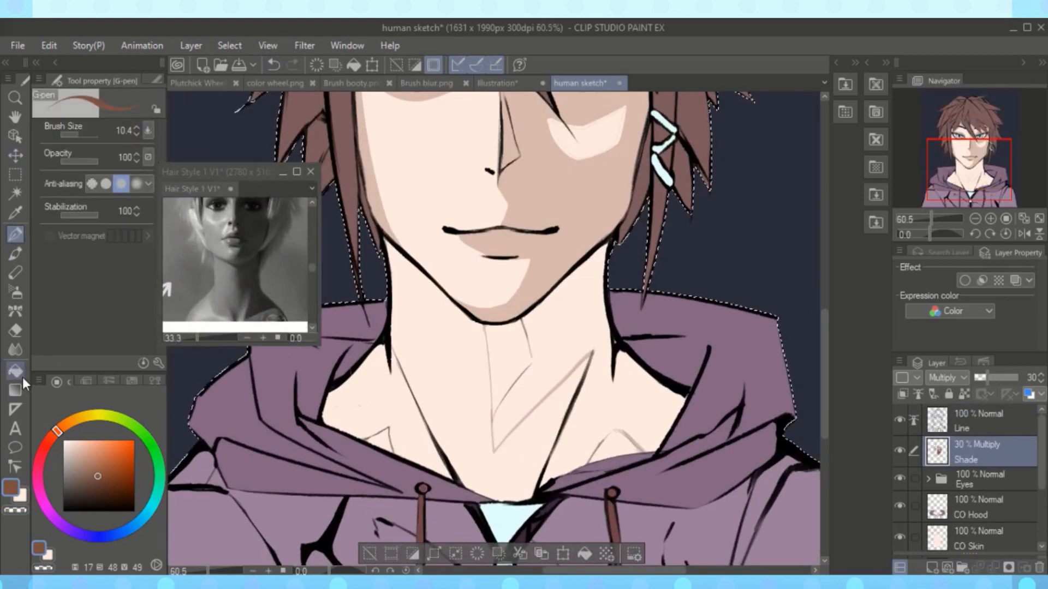
click(541, 371)
- Outline and fill the shadow along the left side of the neck
click(13, 238)
drag(474, 478, 486, 497)
click(15, 371)
click(461, 464)
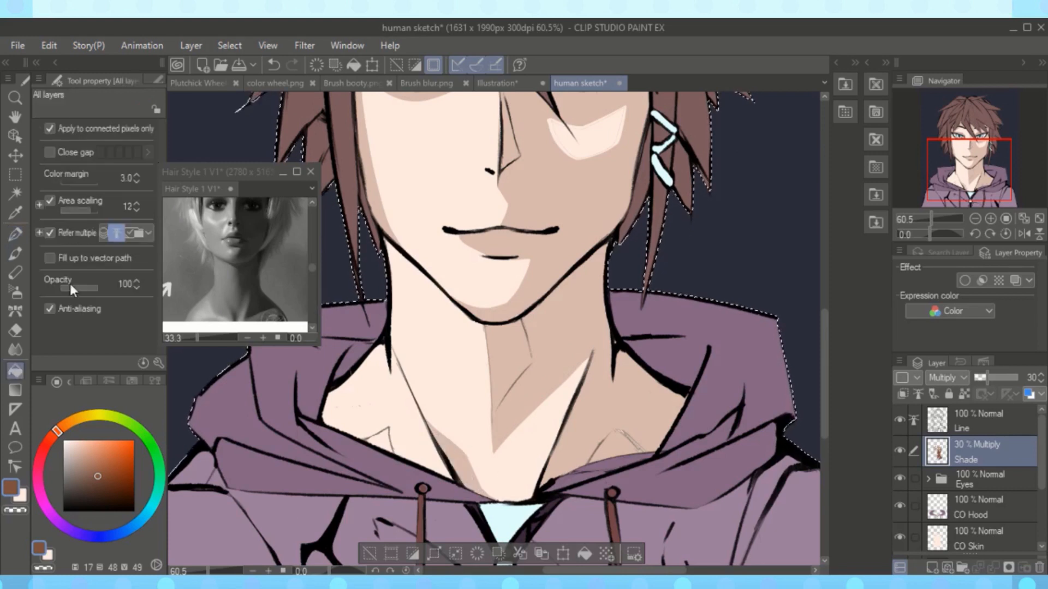
- Outline and fill the shadows around the left collarbone inside the hood
click(15, 235)
drag(418, 449, 481, 449)
drag(455, 393, 398, 415)
click(15, 371)
click(434, 377)
click(447, 440)
- Try an extra shadow on the skin with the G-pen at size 28.7
click(15, 235)
mouse_move(78, 135)
mouse_down()
mouse_move(91, 134)
mouse_move(81, 135)
mouse_up()
scroll(453, 379, down, 2)
scroll(503, 372, down, 1)
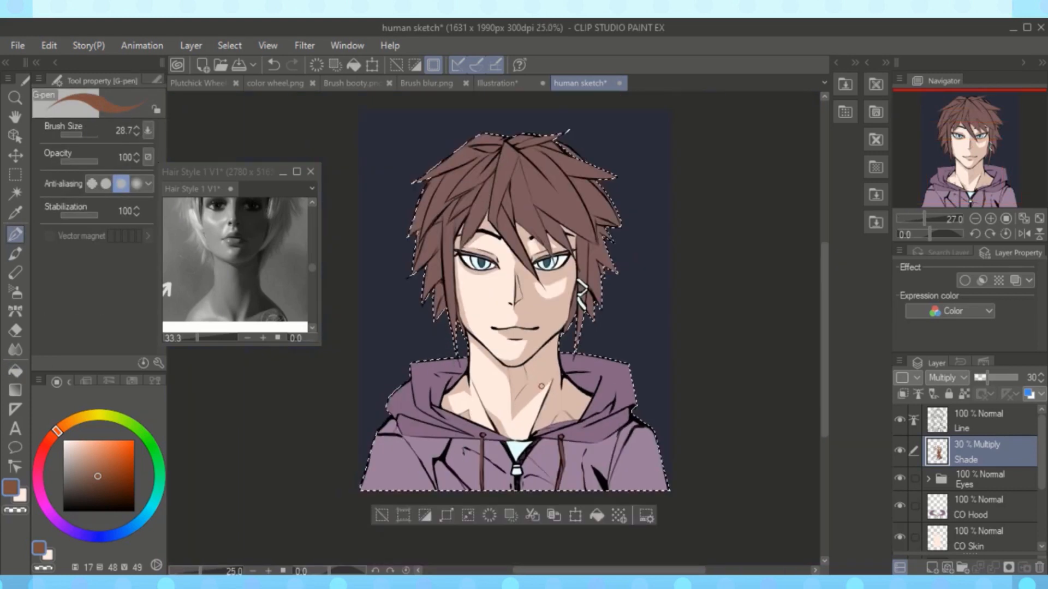
scroll(470, 286, up, 2)
mouse_move(491, 317)
mouse_down()
mouse_move(445, 313)
mouse_move(492, 331)
mouse_up()
scroll(550, 240, down, 3)
key(g)
key(ctrl+z)
- On a new "shade clothing" layer set to Multiply at 72%, outline and fill dark blue shadows on the hoodie's right shoulder and sleeve
scroll(521, 235, up, 2)
key(p)
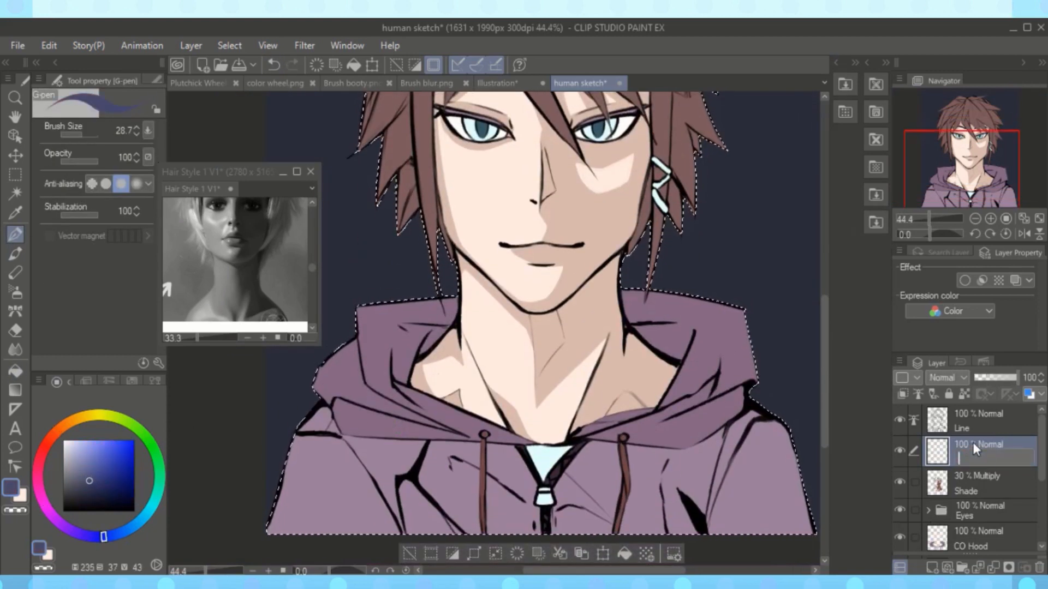
scroll(826, 340, down, 2)
mouse_move(598, 402)
mouse_down()
mouse_move(556, 426)
mouse_move(723, 383)
mouse_move(791, 473)
mouse_up()
click(1005, 377)
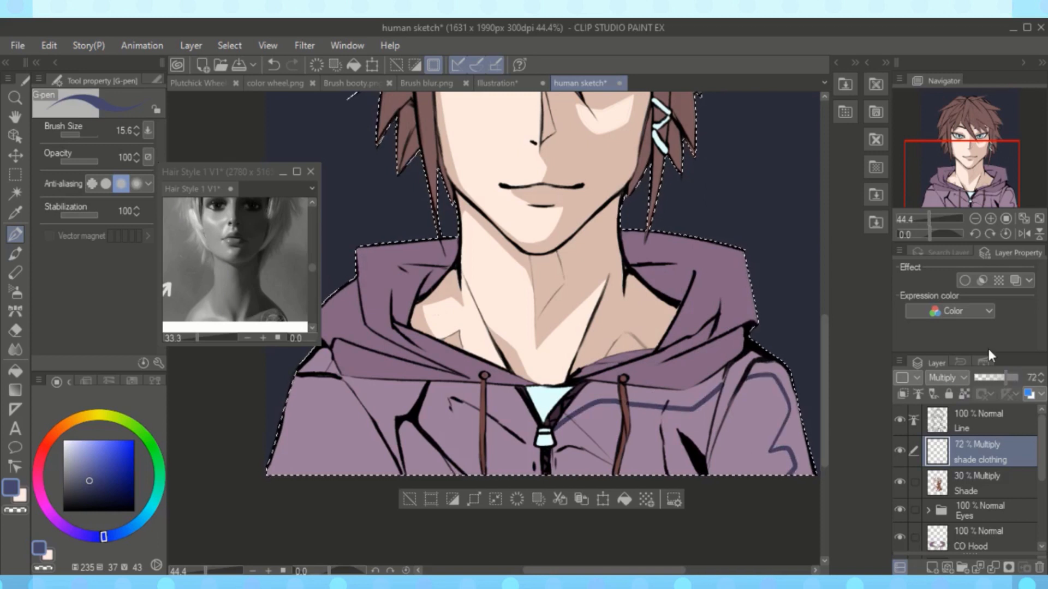
key(g)
click(668, 397)
click(797, 404)
- Outline and fill dark blue shadows on the hoodie's left chest and sleeve
key(p)
mouse_move(523, 404)
mouse_down()
mouse_move(502, 392)
mouse_move(428, 473)
mouse_up()
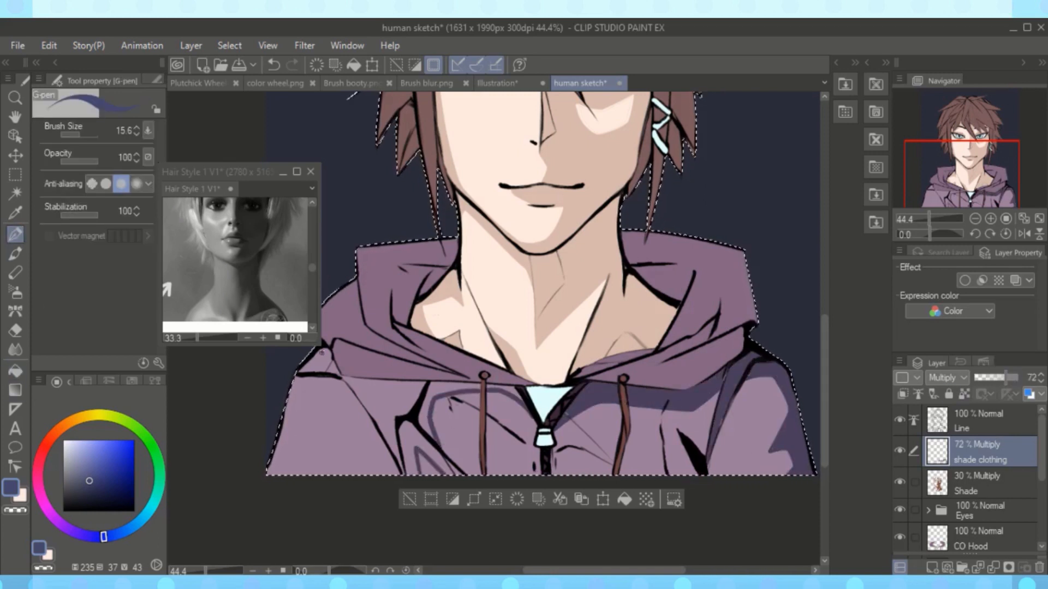
key(g)
click(376, 404)
click(447, 415)
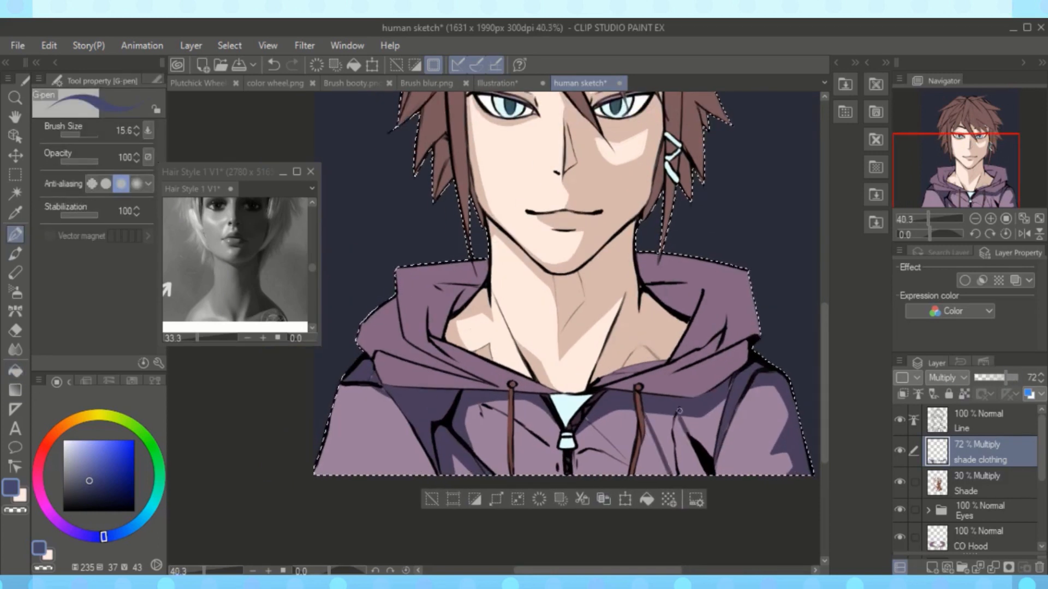
- Outline and fill the fold shadows on the hoodie's right chest beside the zipper
key(g)
click(677, 429)
key(p)
key(g)
click(603, 439)
- Outline and fill the fold shadows on the left chest between the drawstring and the zipper
key(p)
mouse_move(515, 412)
mouse_down()
mouse_move(546, 441)
mouse_move(510, 322)
mouse_move(528, 412)
mouse_move(474, 403)
mouse_move(491, 392)
mouse_move(481, 449)
mouse_up()
key(g)
click(528, 415)
click(474, 419)
- Clean up the hoodie's body shadows with the Hard eraser and touch them up with pen and fill
scroll(474, 420, down, 2)
key(e)
key(p)
key(g)
key(e)
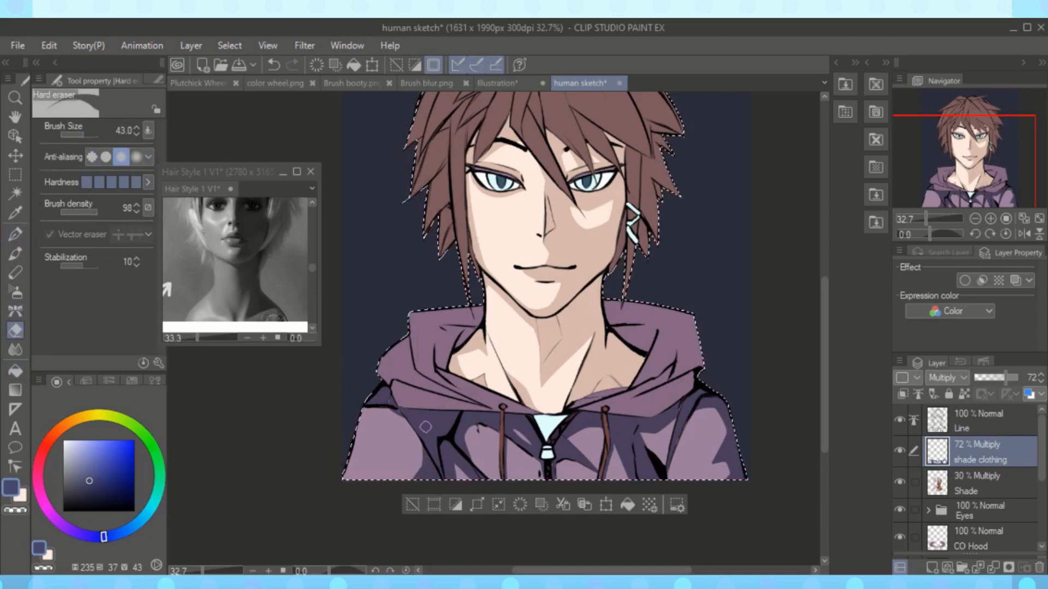
scroll(644, 549, down, 1)
click(20, 241)
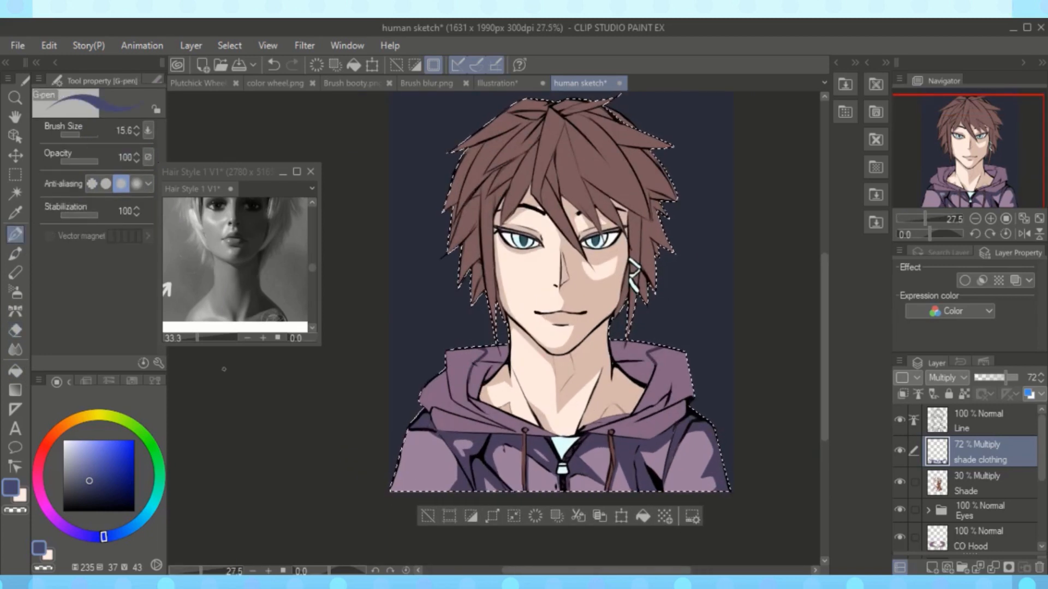
- Set the G-pen to size 35.1 and paint and fill dark blue shadows across the hood
click(83, 135)
drag(617, 425, 590, 436)
drag(639, 348, 678, 363)
click(19, 371)
click(20, 234)
click(20, 371)
key(p)
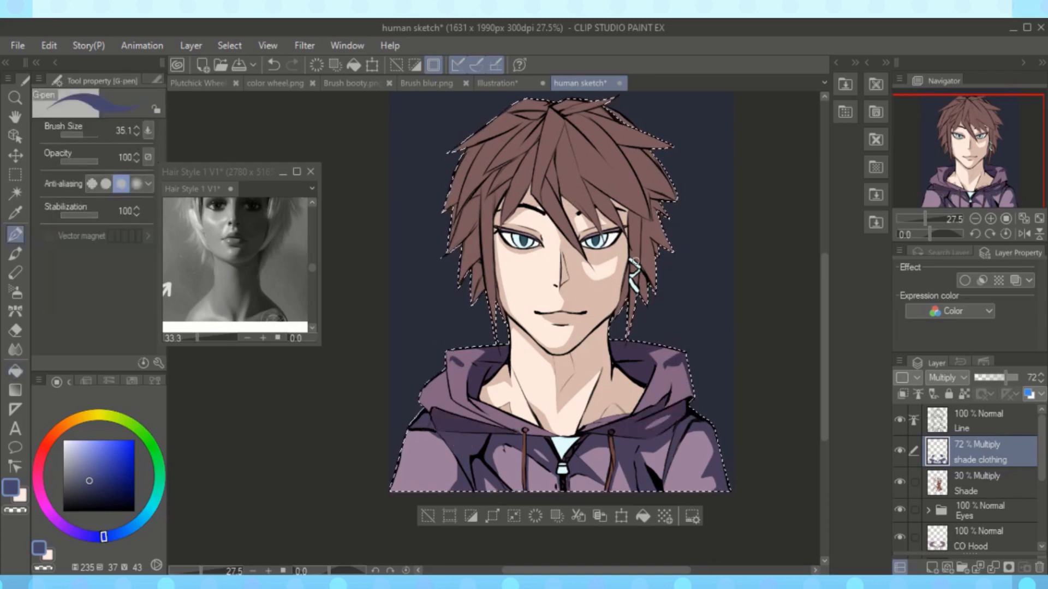
mouse_move(443, 422)
mouse_down()
mouse_move(478, 411)
mouse_move(559, 437)
mouse_move(581, 431)
mouse_up()
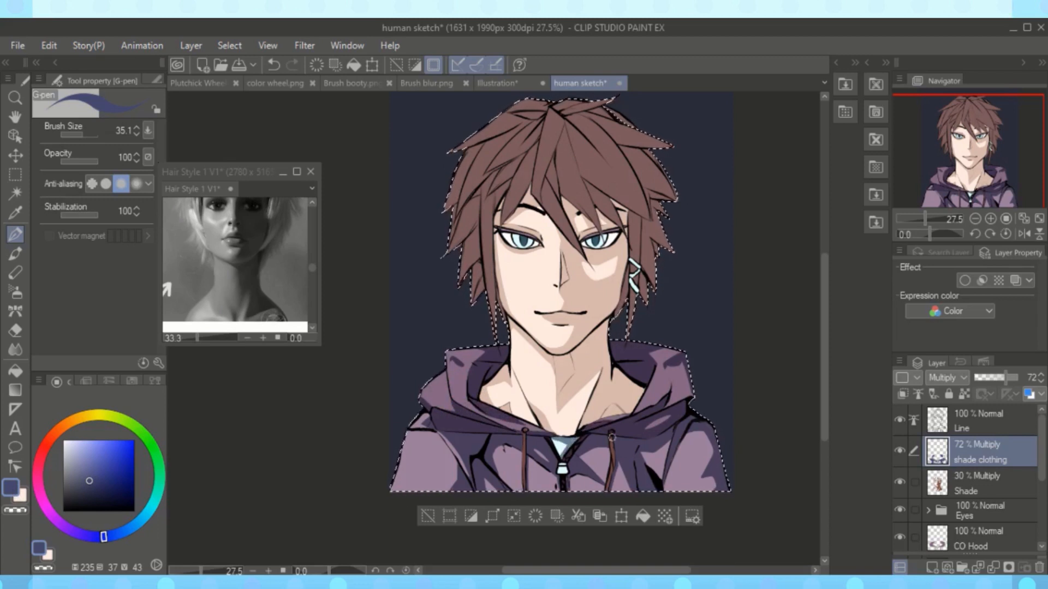
- Reduce the G-pen size to 15.6 and add a new layer named Hair Shade
scroll(580, 431, up, 2)
click(80, 134)
key(c)
scroll(527, 449, down, 3)
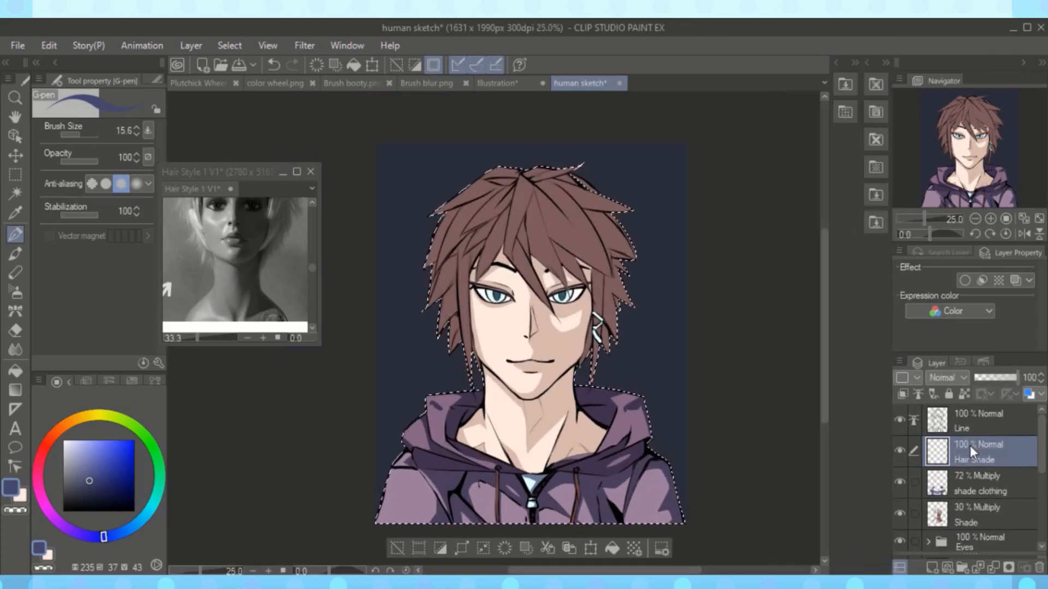
- Bring the short-hair reference photo into view and set the Hair Shade layer to Multiply at 65% opacity
click(235, 262)
scroll(234, 262, down, 1)
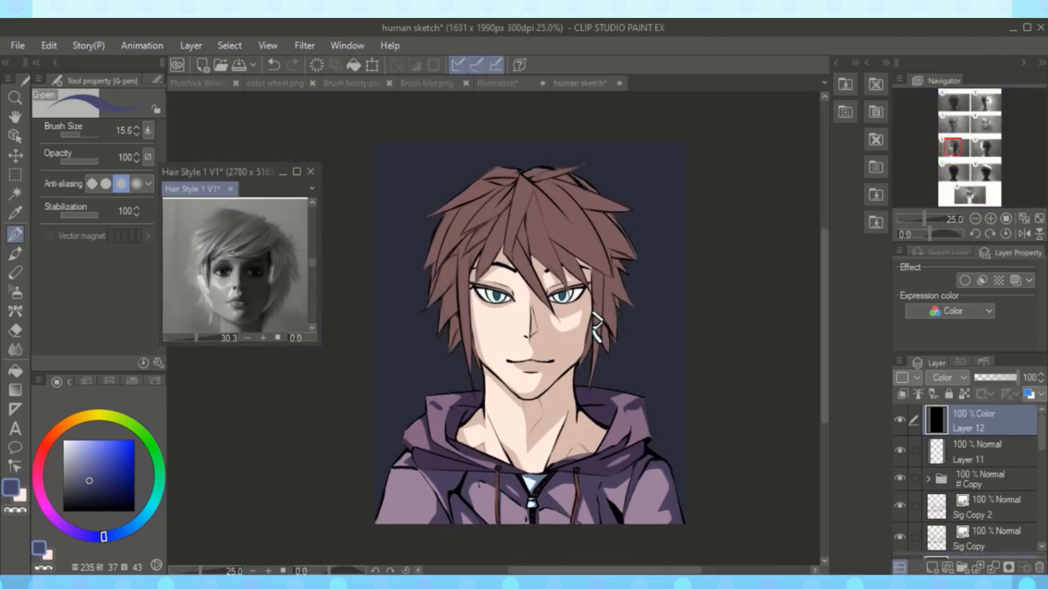
click(596, 327)
scroll(500, 219, up, 5)
click(947, 377)
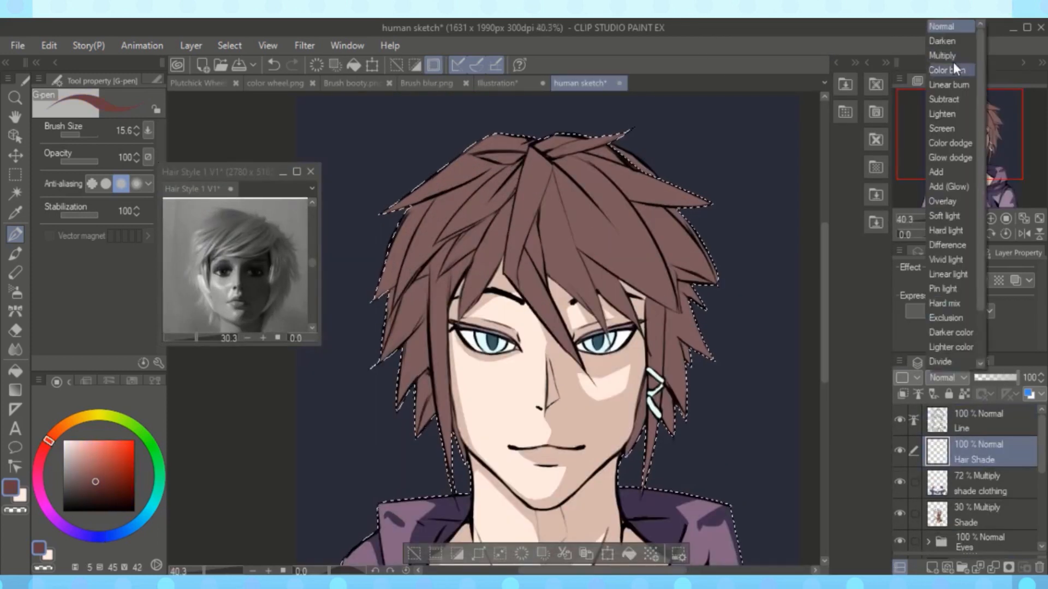
click(943, 57)
- Outline and fill dark red-brown shadows on the right fringe locks and the hair beside the earring
mouse_move(577, 293)
mouse_down()
mouse_move(558, 270)
mouse_move(589, 284)
mouse_up()
drag(593, 238, 606, 256)
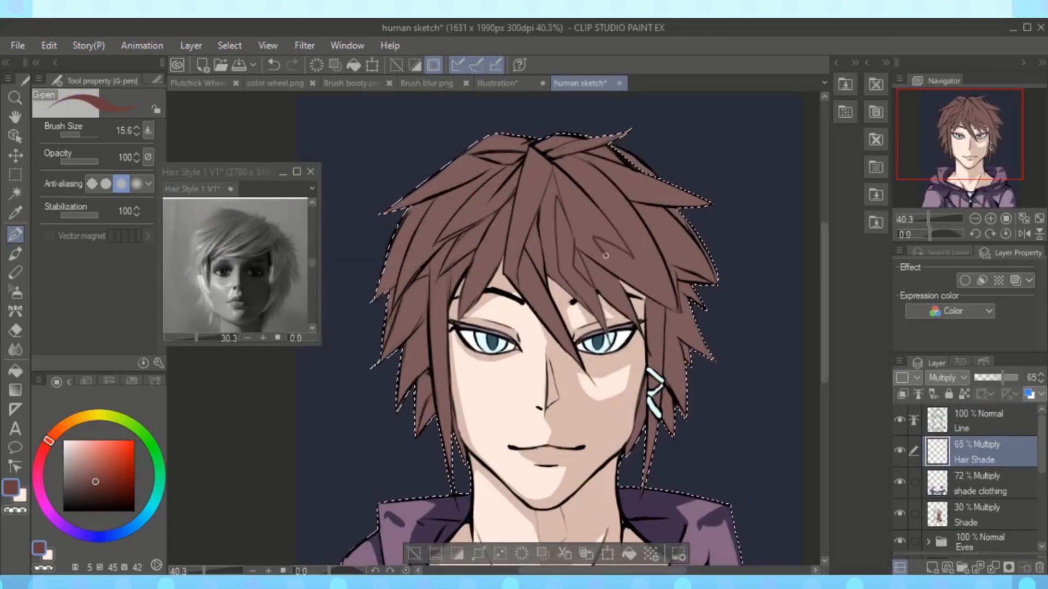
drag(653, 324, 653, 413)
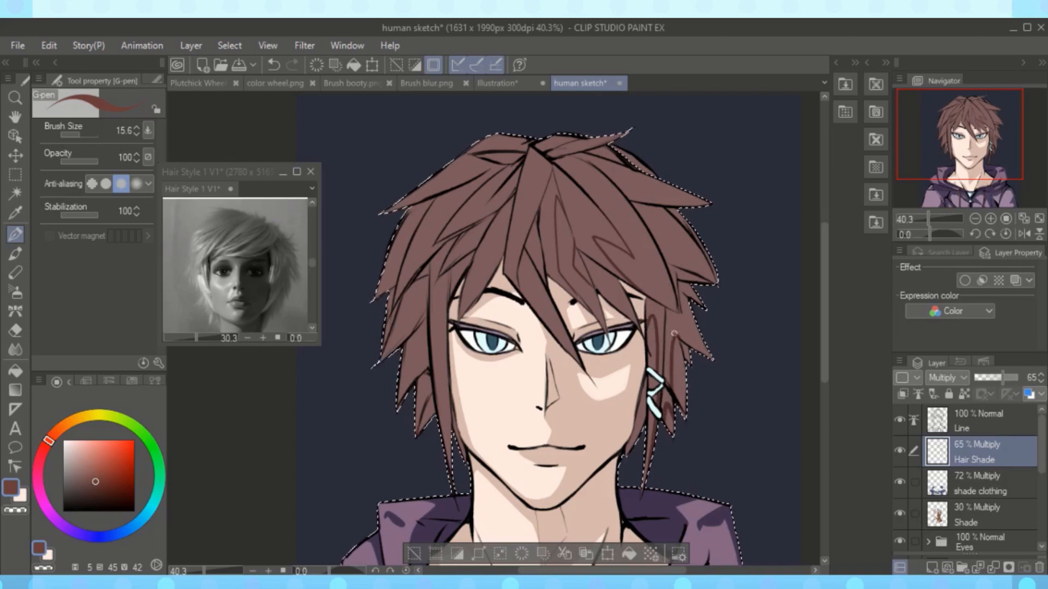
click(15, 371)
click(658, 322)
click(555, 202)
click(556, 246)
click(15, 234)
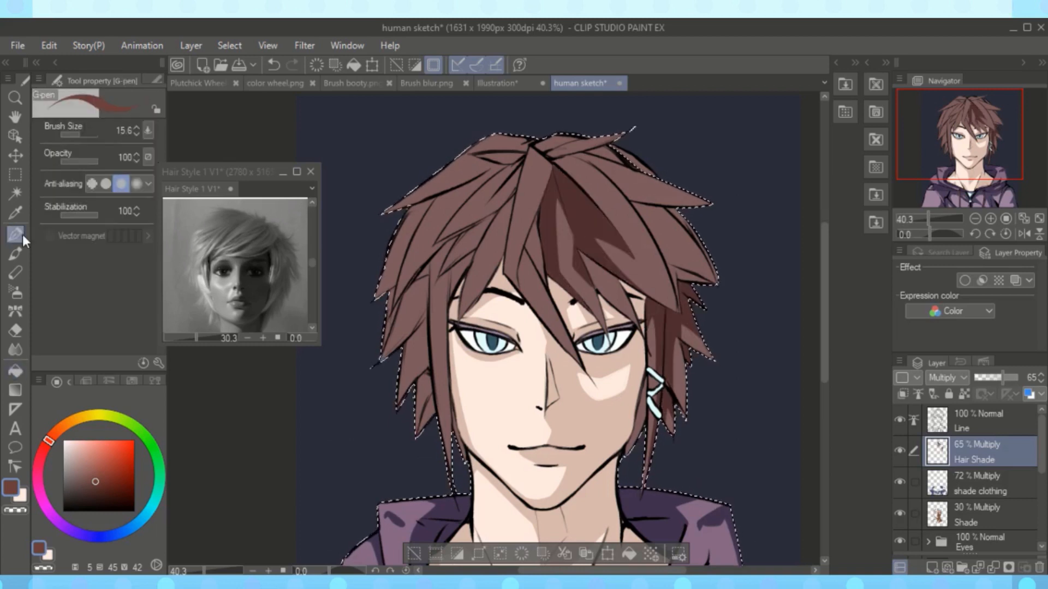
- Lower the Hair Shade layer's opacity to 46% and outline and fill shadows on the upper right hair locks
click(994, 377)
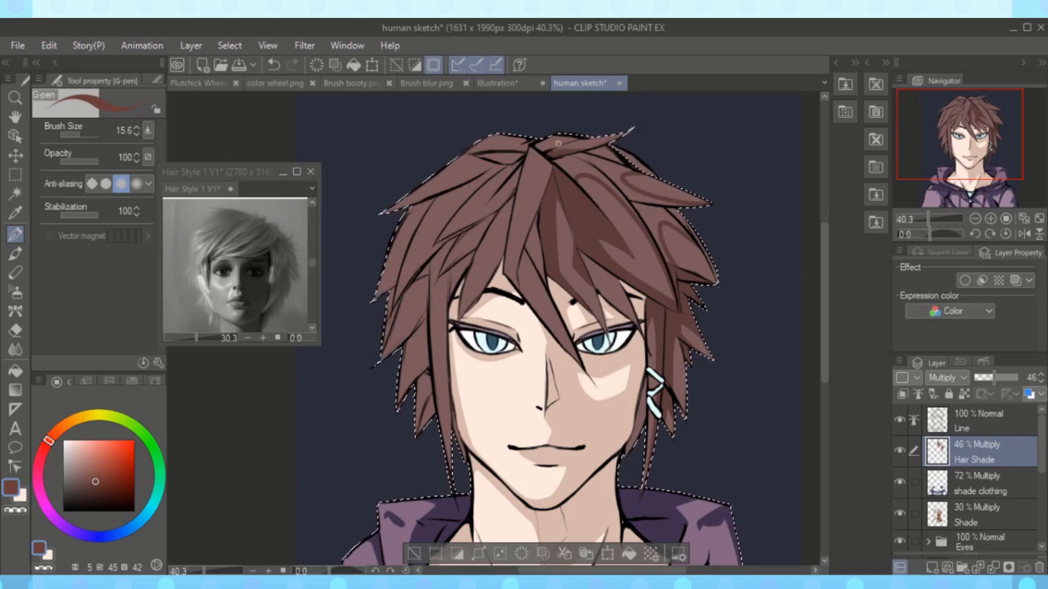
key(g)
key(p)
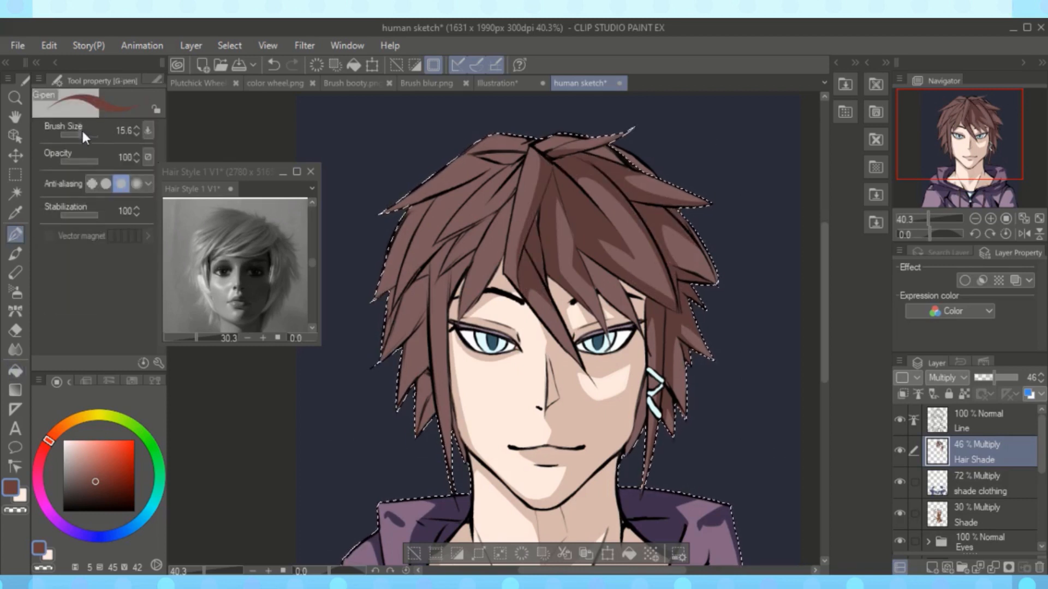
- Set the G-pen to size 28.7 and paint and fill shadows across the fringe and central hair locks
drag(603, 284, 644, 280)
key(g)
key(p)
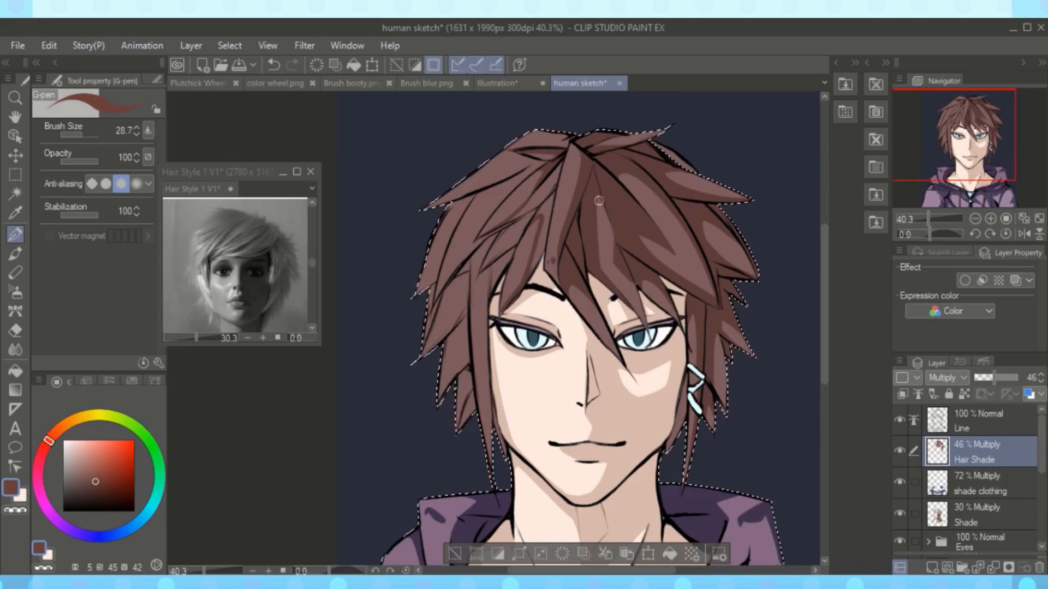
key(g)
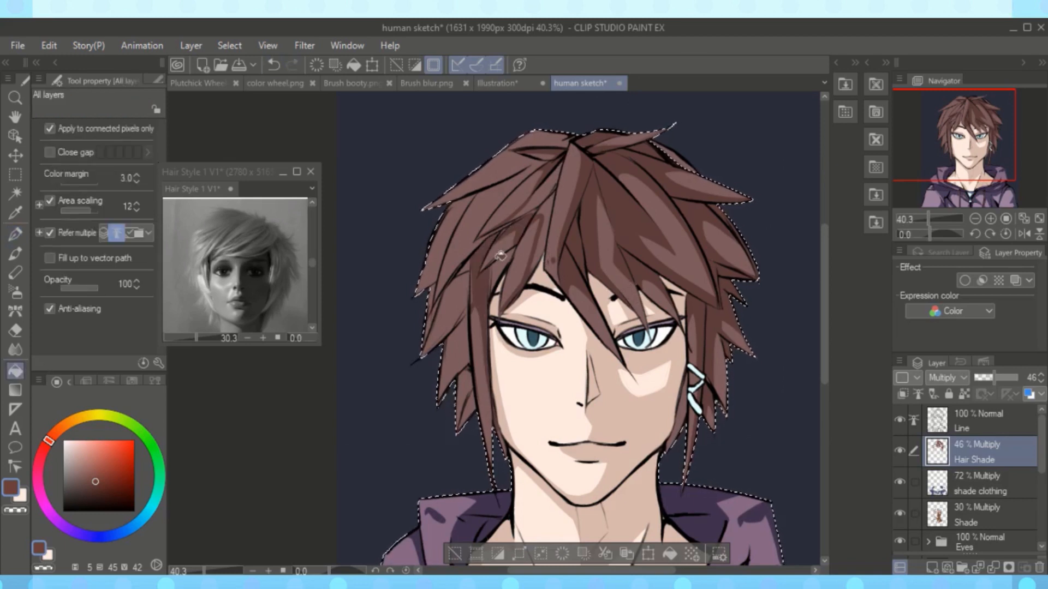
key(p)
- Paint shadows on the hair locks along the left side of the head
scroll(611, 283, down, 1)
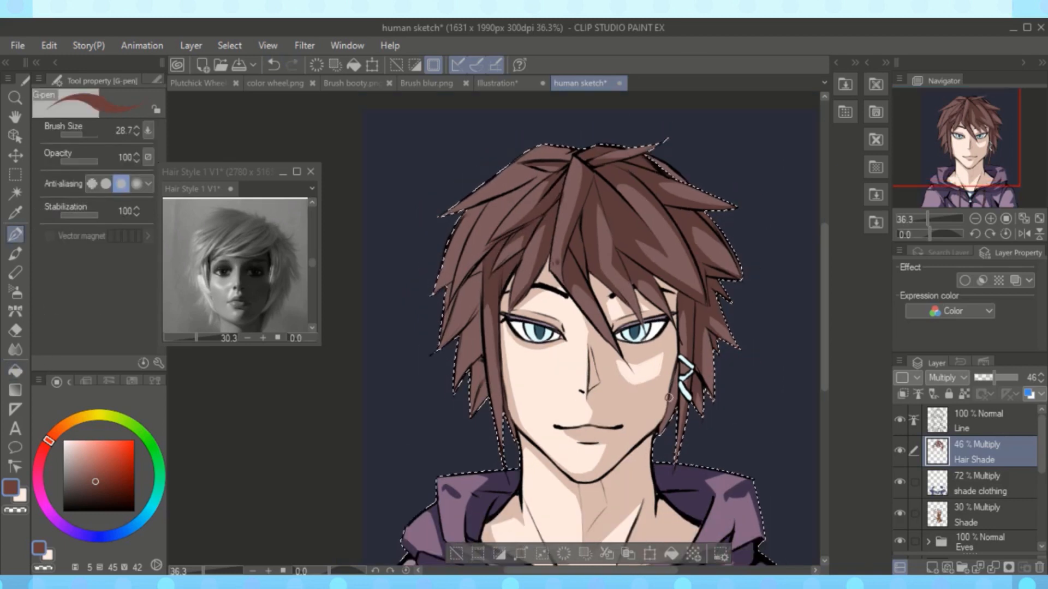
scroll(662, 421, up, 1)
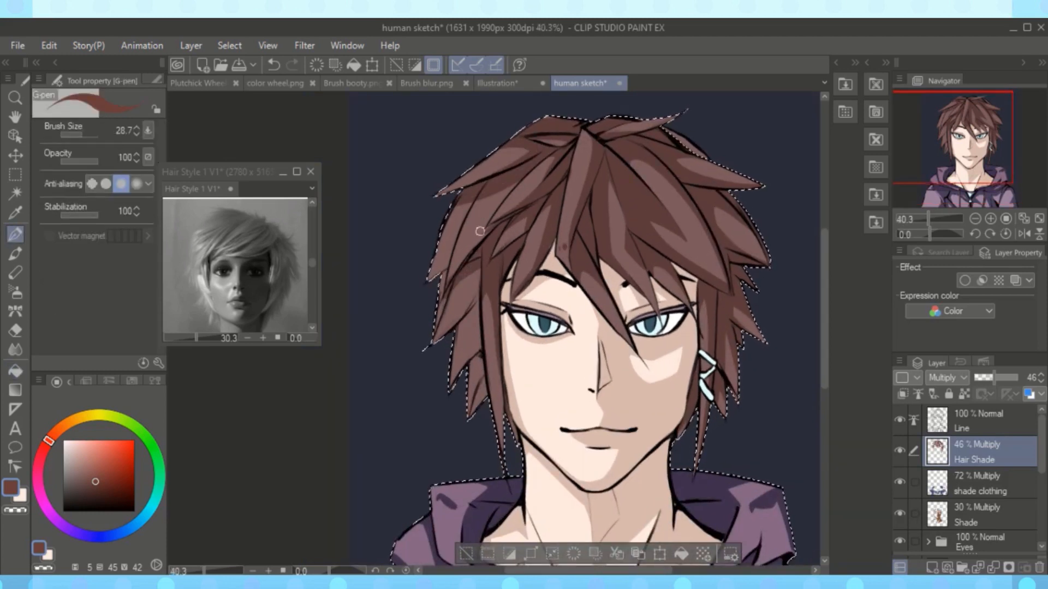
drag(473, 355, 474, 258)
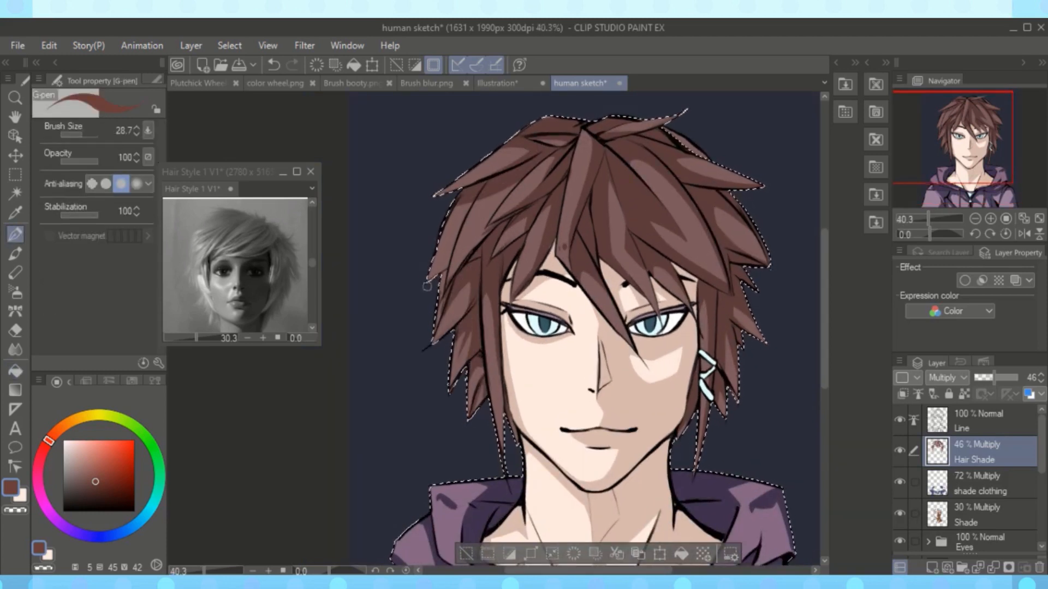
drag(469, 197, 438, 280)
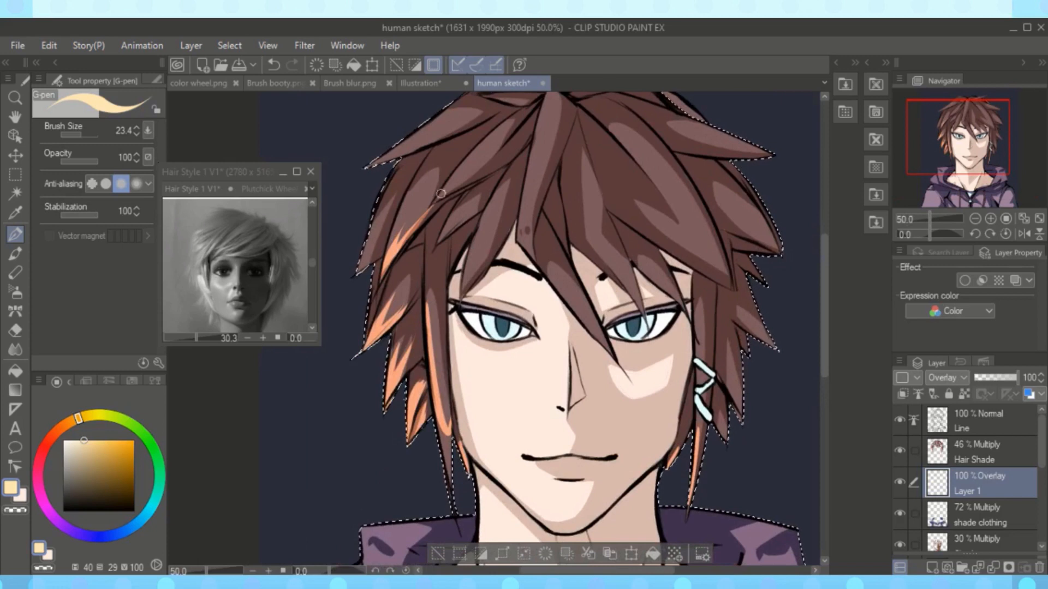
- Paint pale orange highlights on the left hair locks with the G-pen at size 23.4 and name the Overlay layer Highlight
drag(385, 256, 412, 188)
drag(358, 273, 381, 230)
key(c)
key(c)
drag(368, 311, 378, 268)
drag(397, 314, 411, 281)
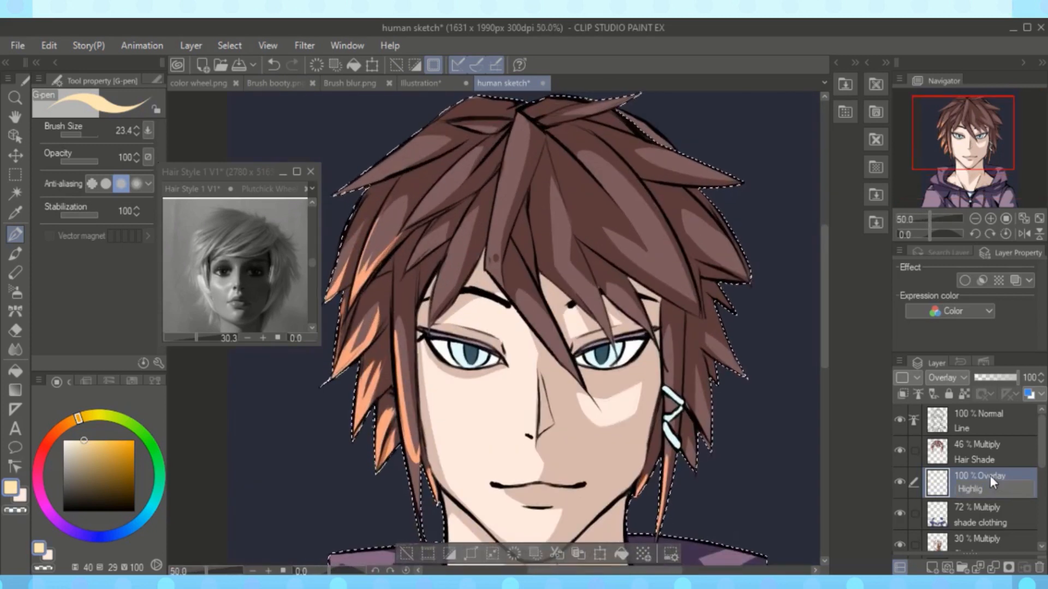
- Outline and fill orange highlights on the left fringe locks and the tip of the central fringe
drag(517, 301, 563, 347)
drag(464, 220, 432, 322)
key(g)
mouse_move(415, 251)
mouse_down()
mouse_move(501, 155)
mouse_move(447, 291)
mouse_move(460, 220)
mouse_move(417, 224)
mouse_move(452, 205)
mouse_up()
click(441, 297)
click(568, 362)
key(p)
- Add thin orange highlights along the central strand, the right fringe tips and the hair on the right side
scroll(550, 248, down, 4)
scroll(548, 229, up, 3)
drag(501, 310, 508, 239)
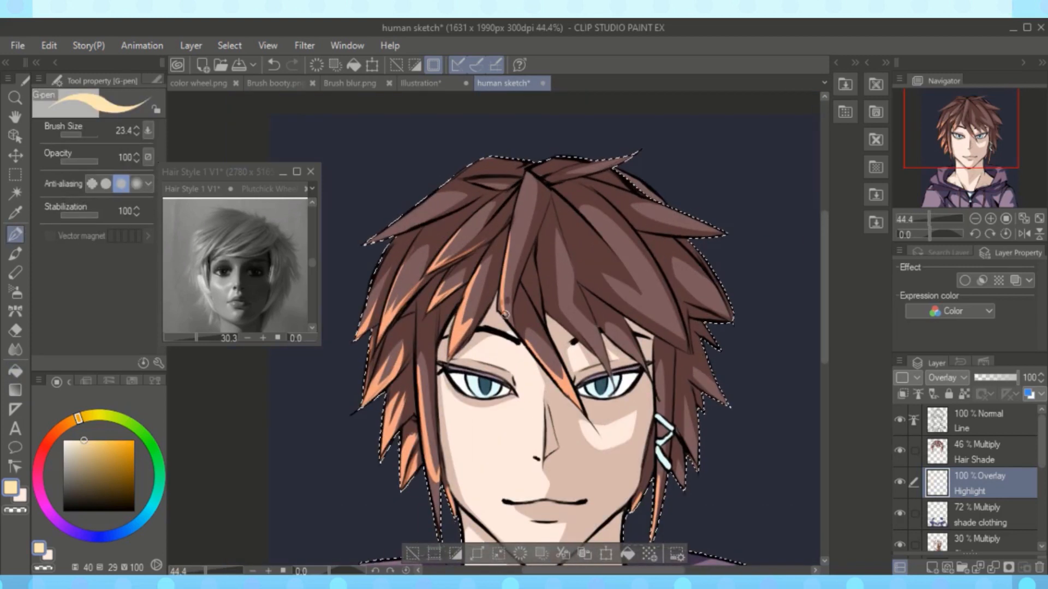
scroll(405, 315, down, 3)
scroll(523, 410, up, 4)
drag(589, 385, 603, 420)
scroll(610, 298, down, 1)
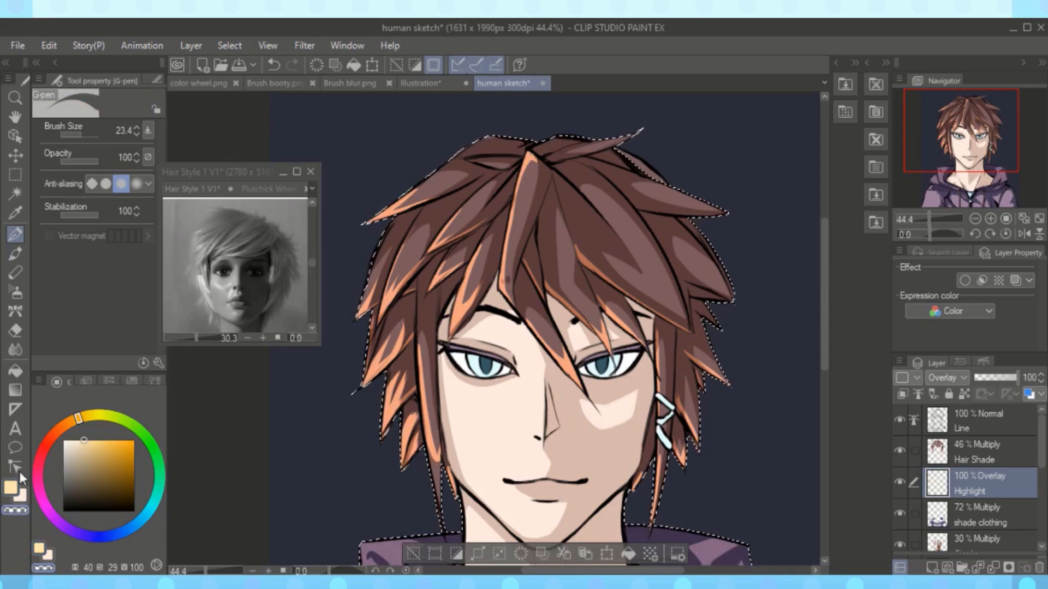
scroll(611, 131, up, 1)
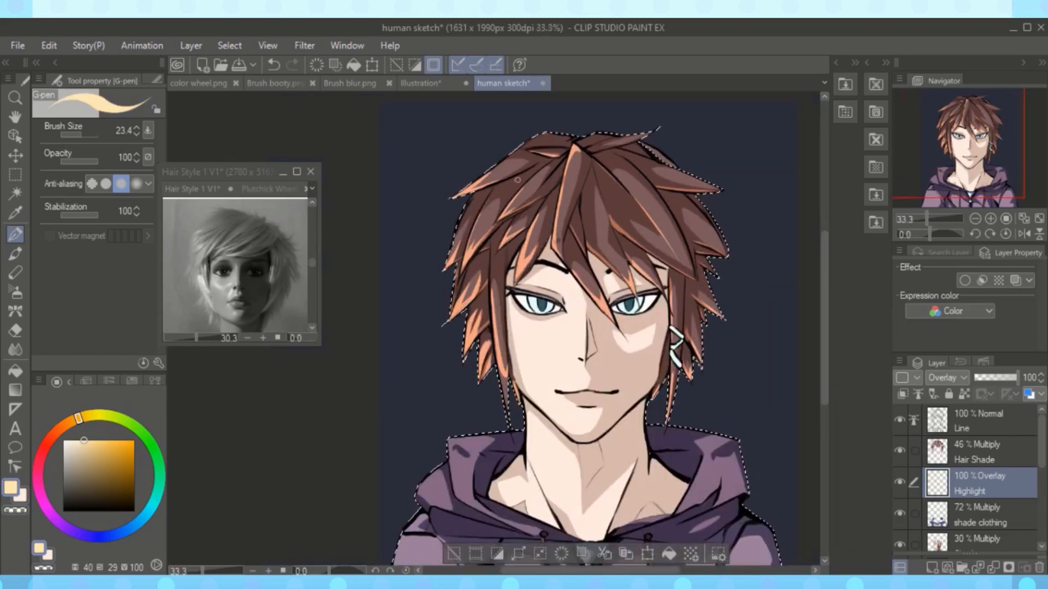
scroll(435, 449, down, 1)
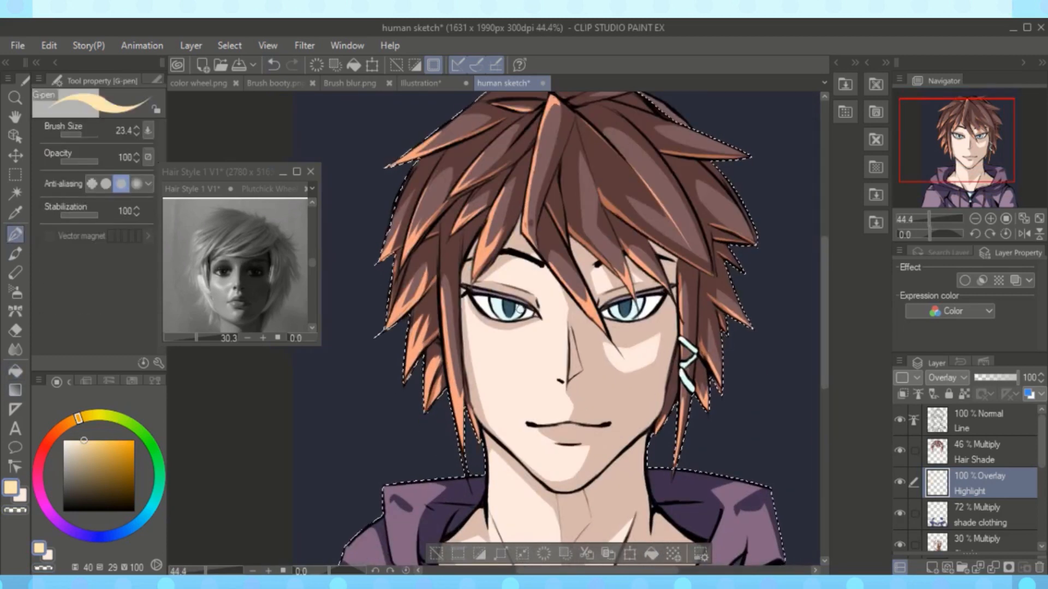
scroll(681, 104, down, 1)
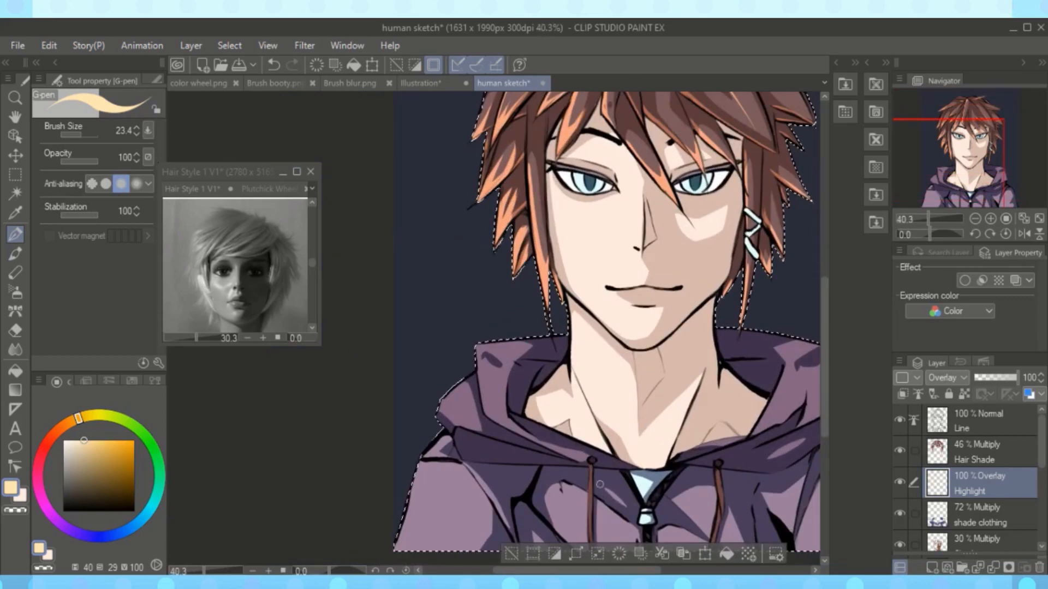
- Add a new Overlay raster layer and outline and fill light highlights on the hoodie's left sleeve and hood
drag(446, 480, 470, 549)
drag(437, 505, 427, 530)
key(g)
scroll(430, 516, down, 2)
click(899, 362)
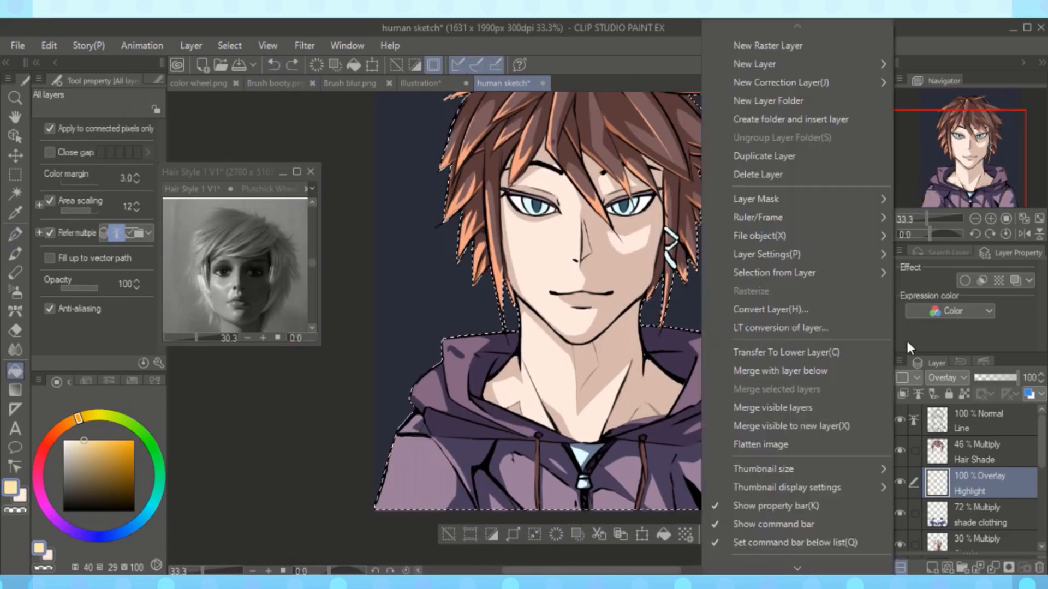
click(753, 42)
key(p)
key(g)
click(436, 382)
click(420, 480)
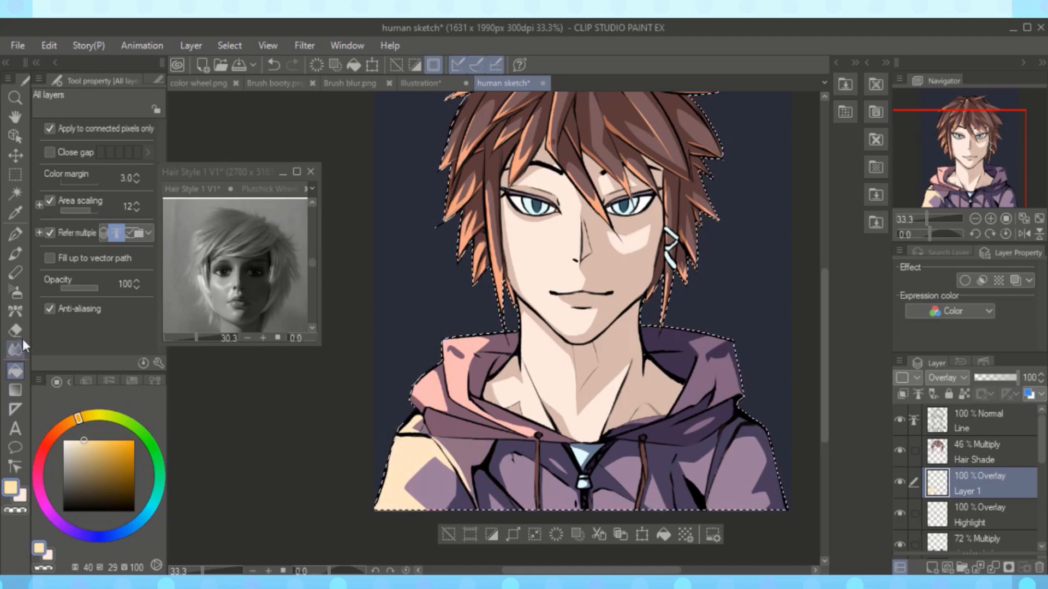
- Refine the hoodie highlights with the Hard eraser at size 52.6 and fill the lit areas on the left chest
key(e)
key([)
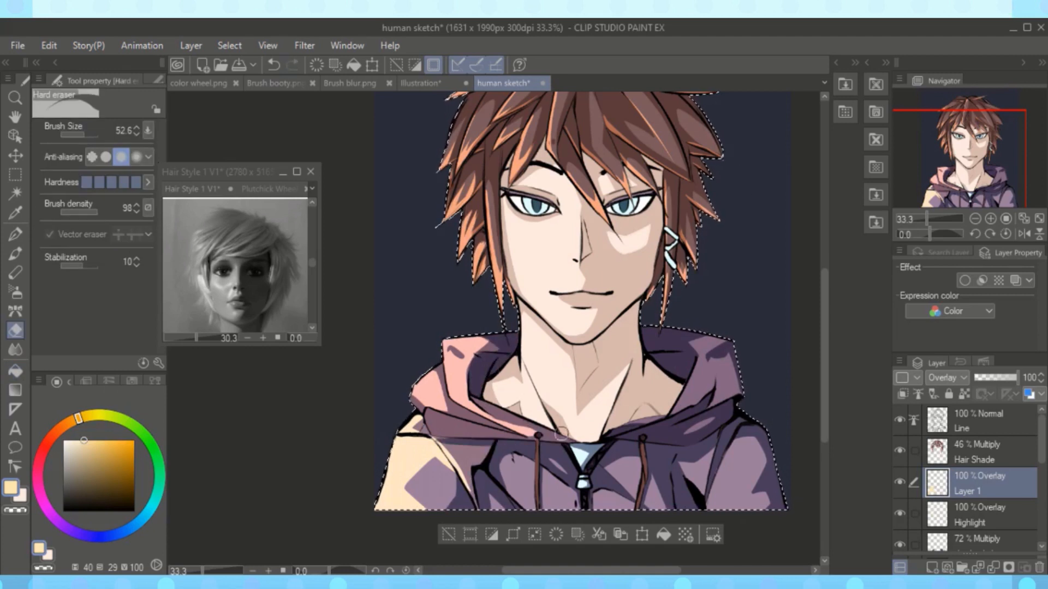
drag(494, 433, 460, 447)
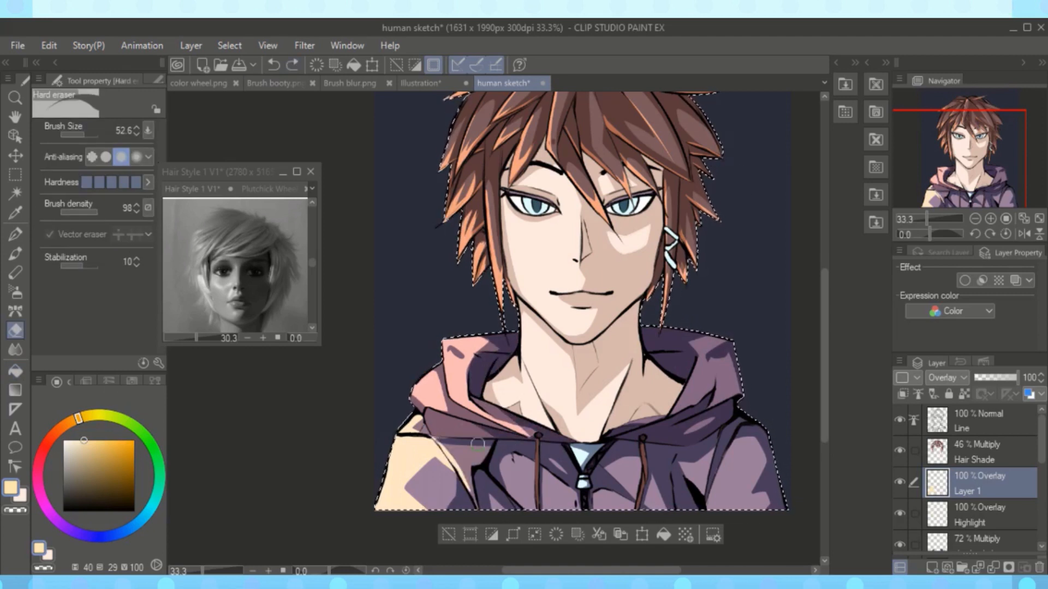
scroll(478, 445, down, 1)
key(g)
key(p)
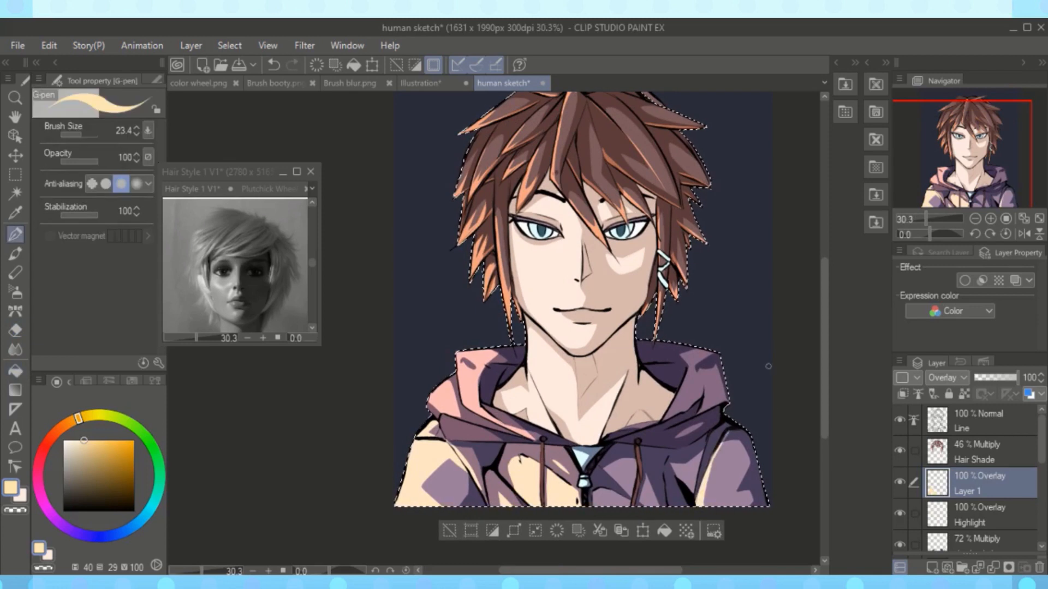
- Paint highlights on the right side of the hood and right sleeve, trimming them with the eraser and transparent G-pen
key(e)
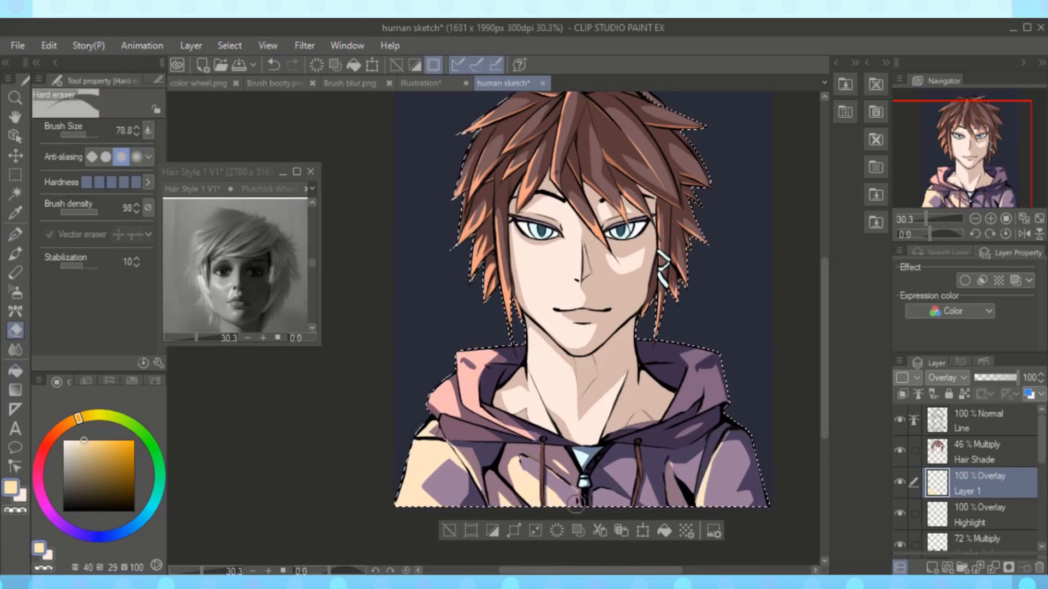
scroll(616, 355, up, 1)
key(p)
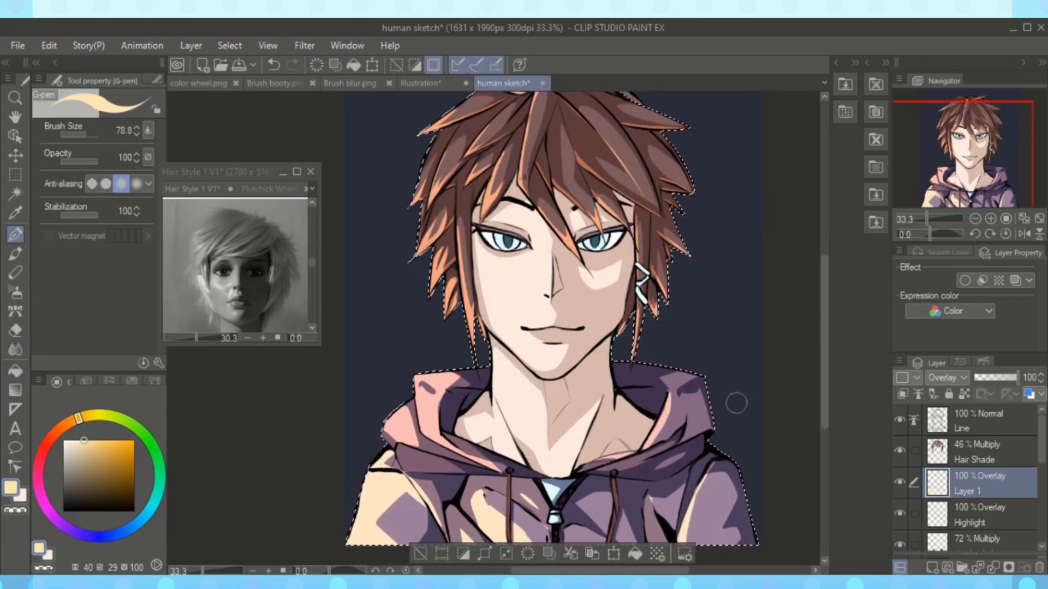
key(c)
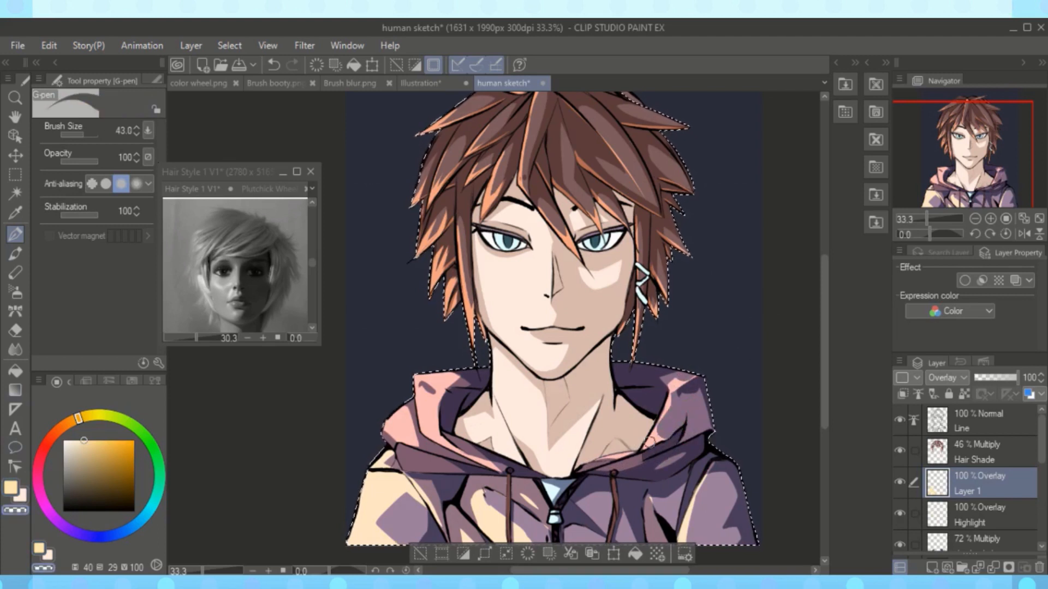
scroll(726, 388, down, 1)
click(13, 489)
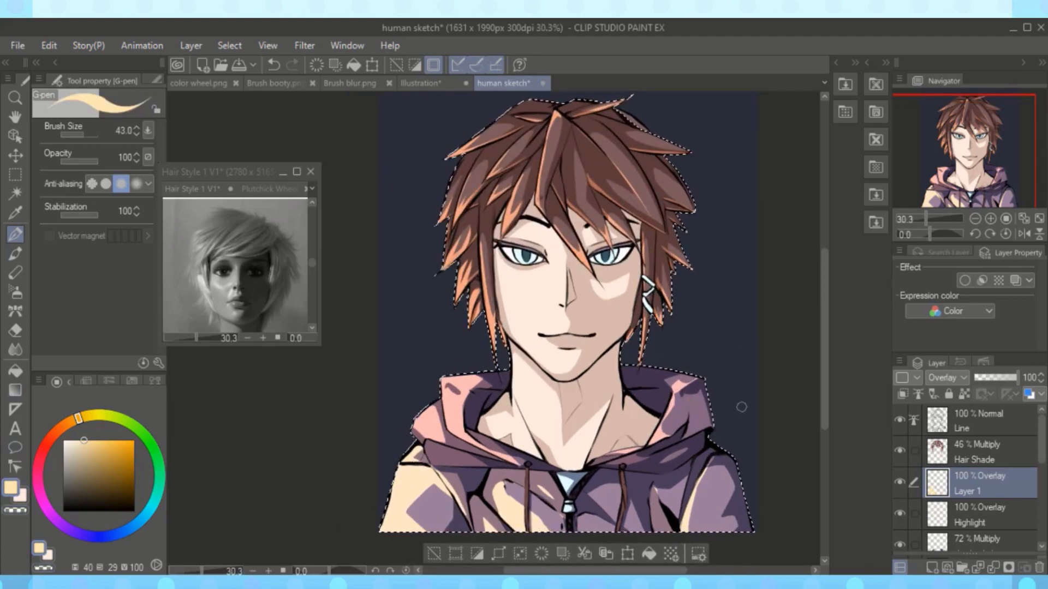
- Paint a pale highlight on the left cheek with the G-pen at size 35.1
scroll(541, 276, up, 2)
scroll(674, 286, up, 1)
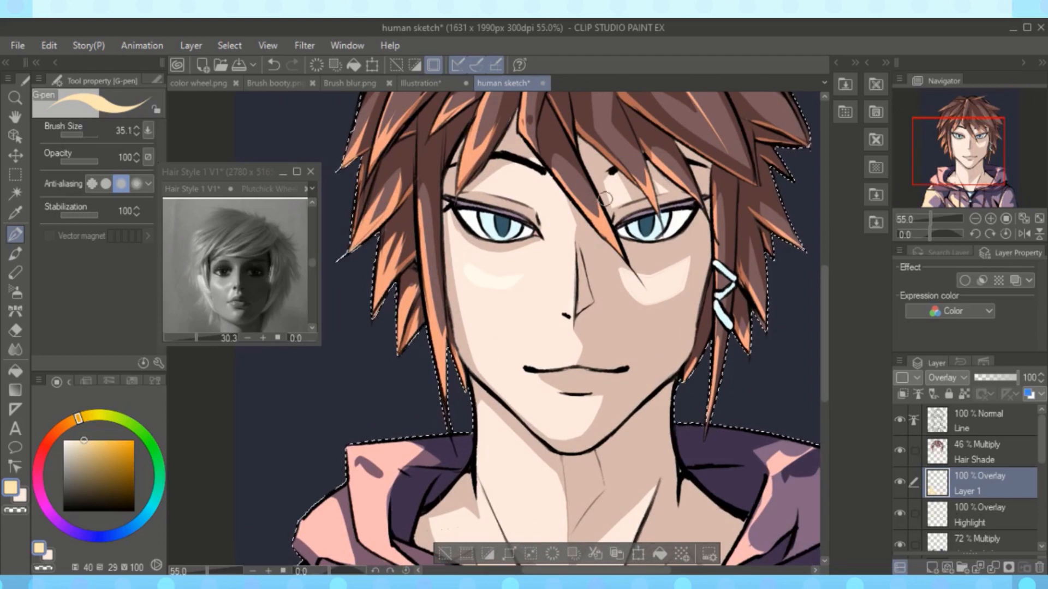
key(ctrl+z)
key(ctrl+y)
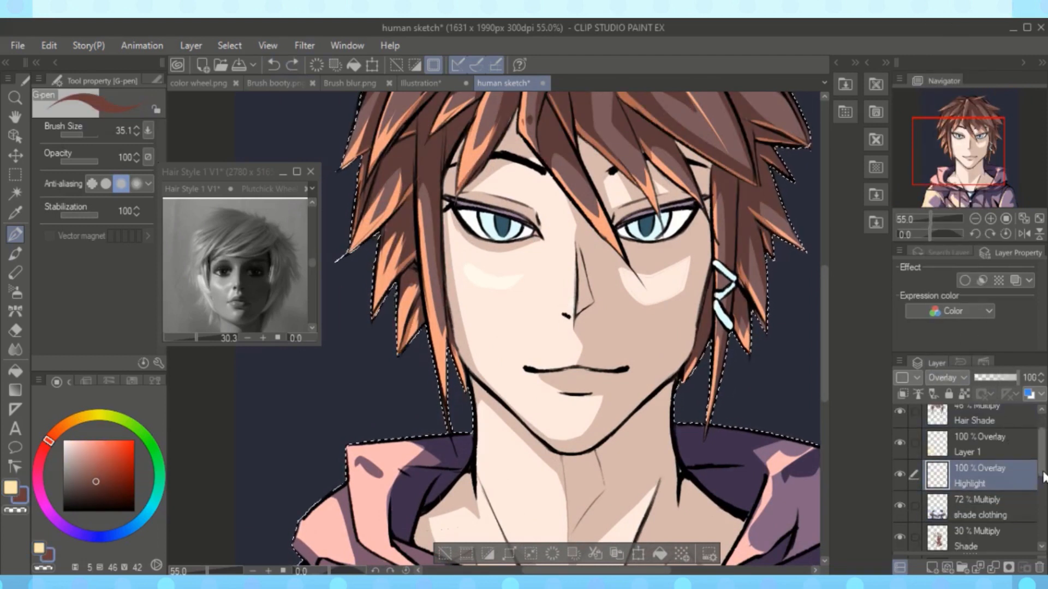
- Refine the right cheek's light area on the Shade layer with the G-pen at size 19.2, and set it to Multiply at 33%
alt+click(690, 314)
scroll(690, 314, up, 3)
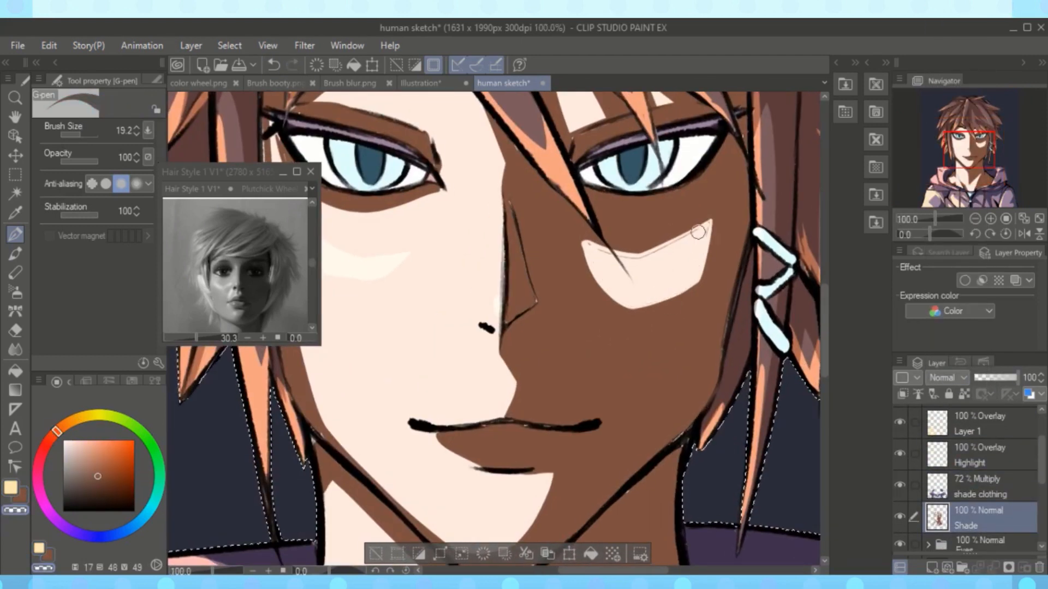
click(944, 377)
click(943, 56)
scroll(468, 328, down, 5)
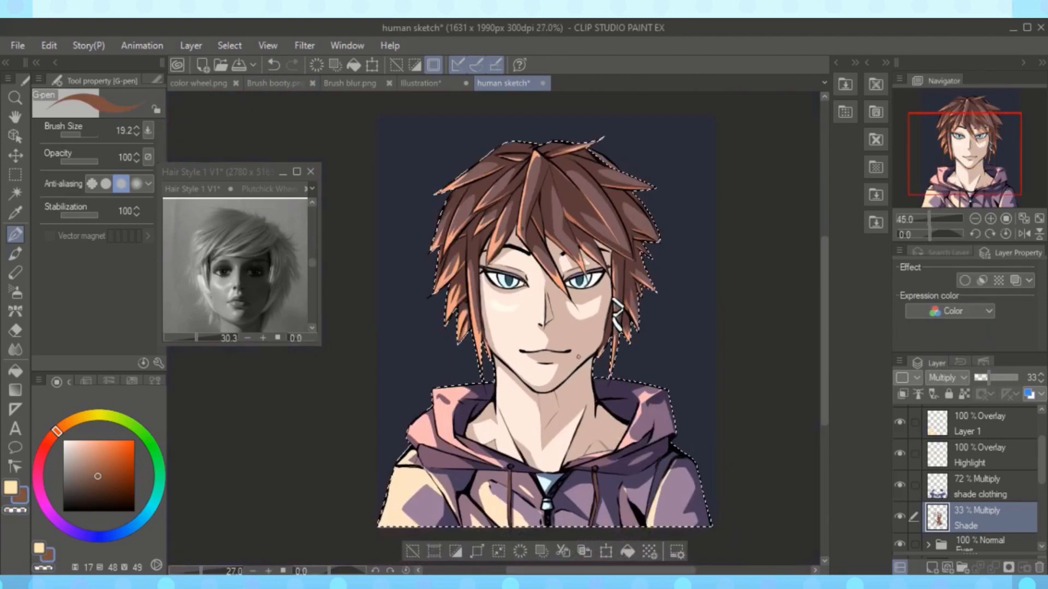
scroll(516, 364, up, 2)
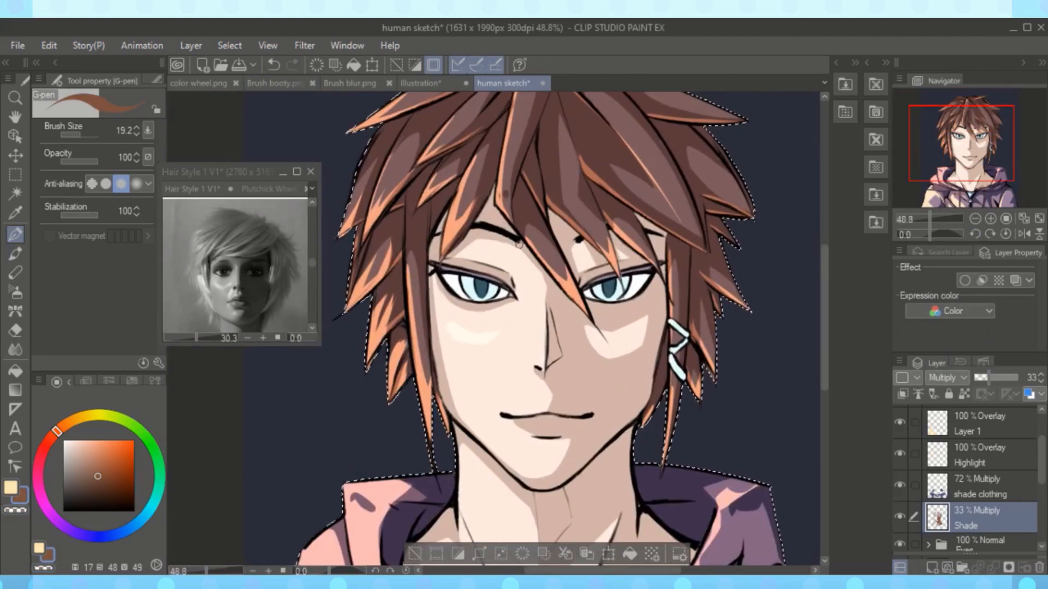
- Paint small pale highlights on the face on the Overlay layer Layer 1, and select the hair area
scroll(746, 282, down, 3)
click(944, 428)
scroll(558, 353, up, 5)
key(x)
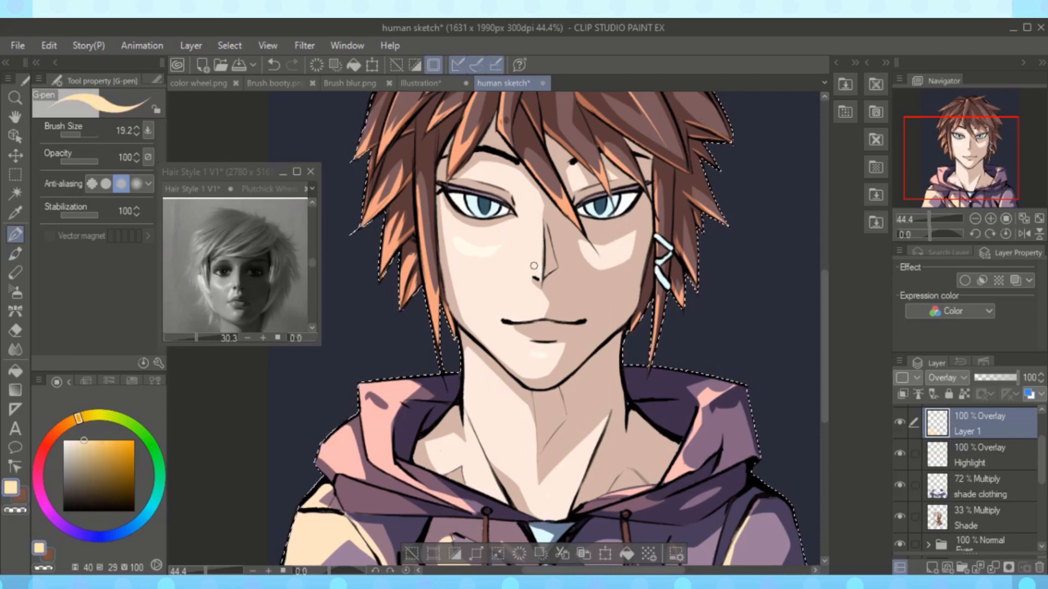
scroll(562, 289, down, 6)
scroll(585, 271, up, 2)
scroll(585, 270, down, 1)
scroll(971, 481, down, 3)
scroll(971, 480, up, 5)
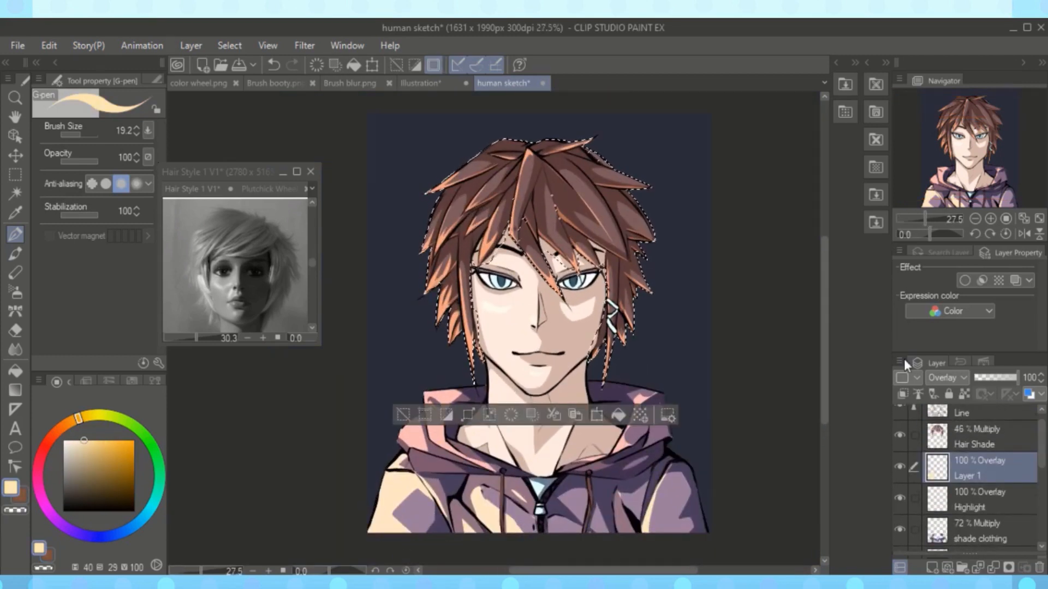
- Rename the highlight layer as Highlight Clothing/Skin and subtract the CO Skin layer from the hair selection
text(Highlight Clothing/Skin)
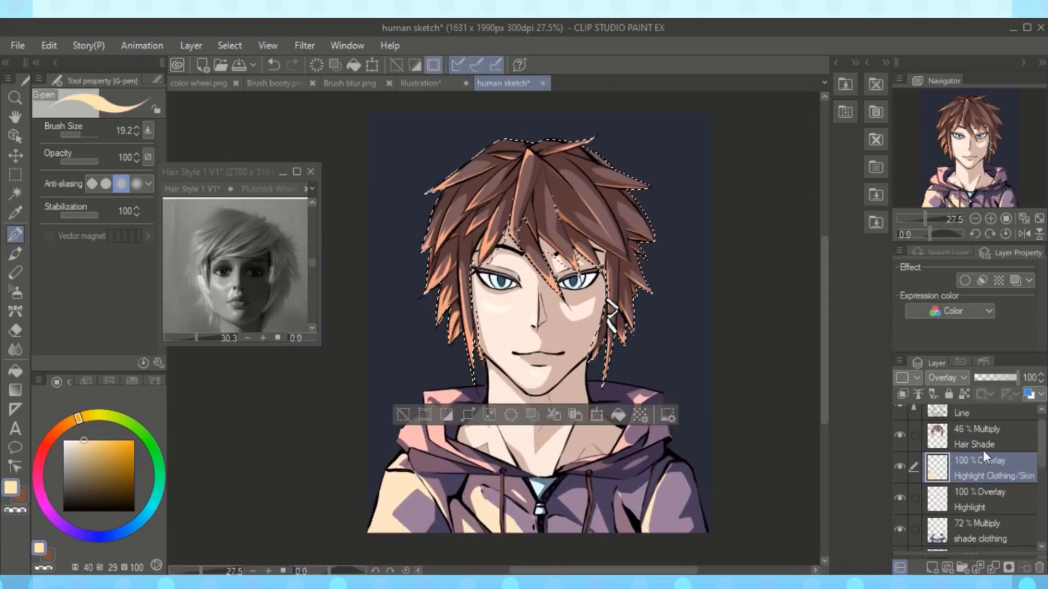
key(Return)
click(900, 362)
click(775, 45)
click(899, 361)
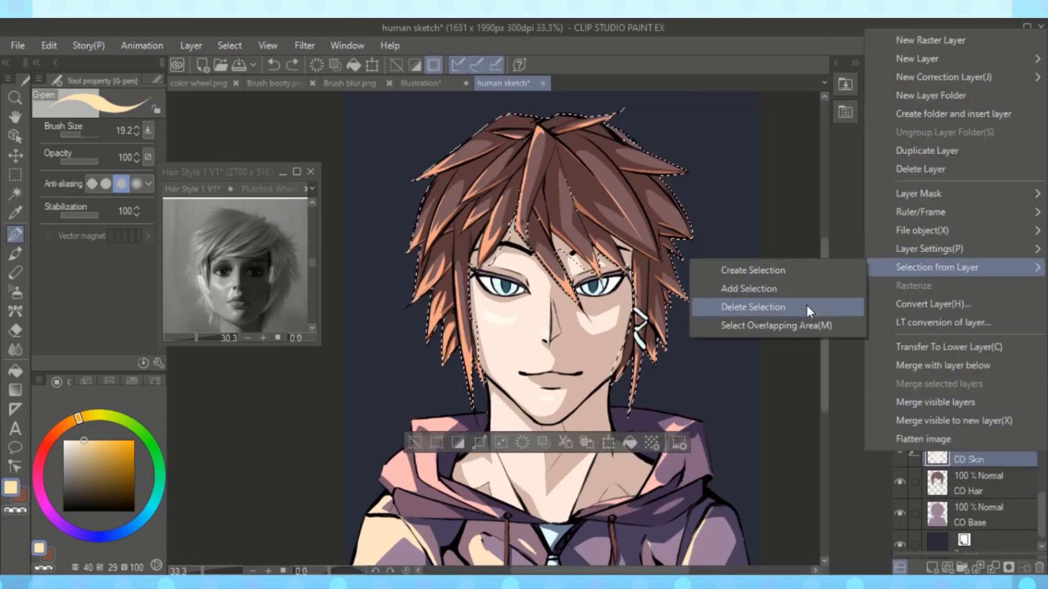
click(807, 305)
- Paint pale yellow highlight bands across the hair on a new layer with the G-pen at size 78.8, trimming them with the eraser
drag(428, 156, 655, 180)
key(ctrl+z)
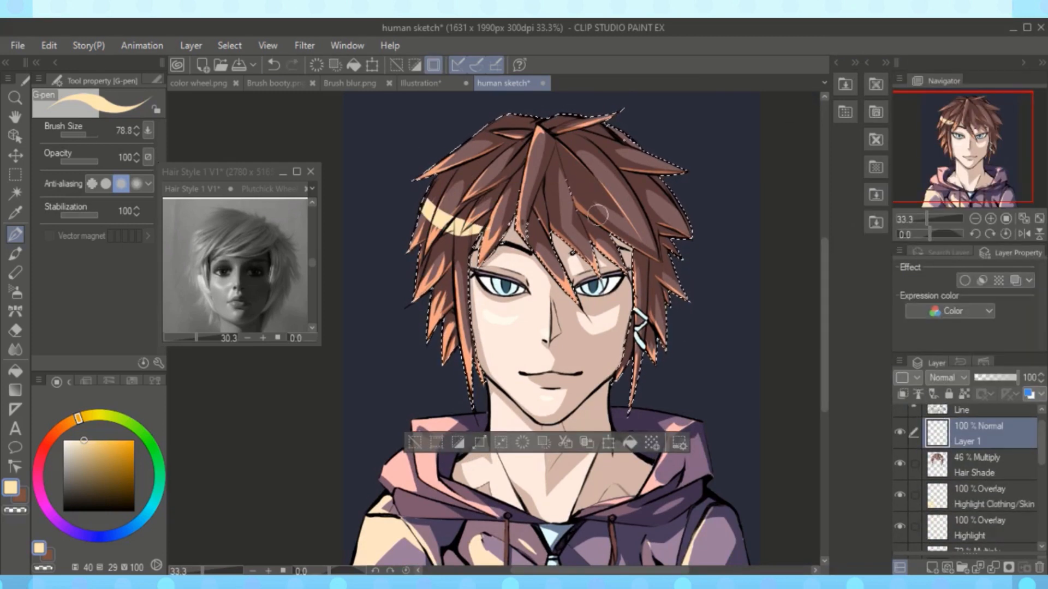
key(e)
drag(635, 282, 677, 261)
key(p)
- Compare blending modes such as Linear light on the hair highlight layer, and set it to Overlay
click(947, 377)
click(945, 216)
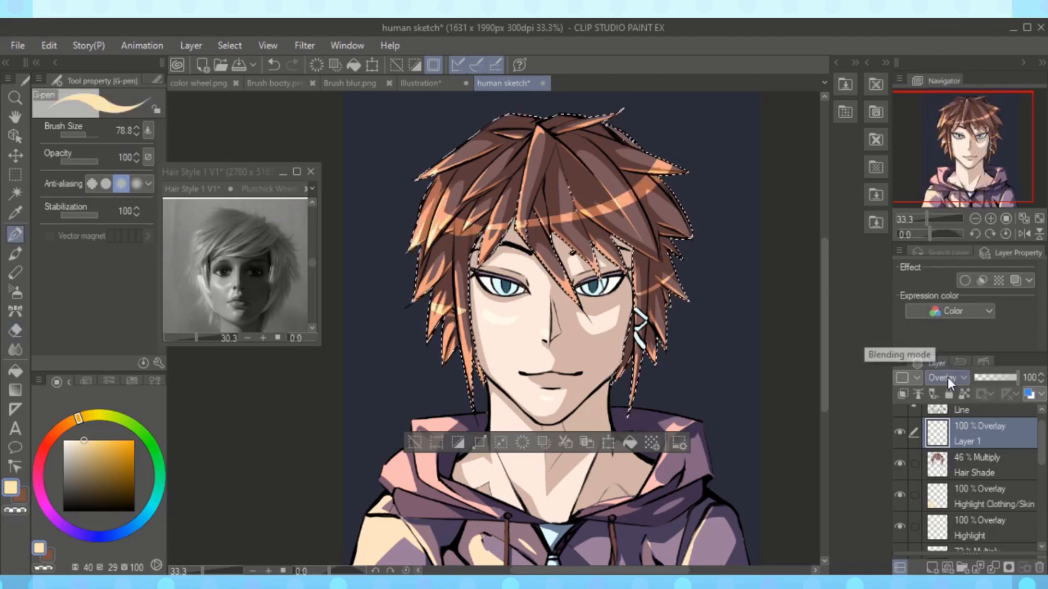
click(948, 378)
click(944, 303)
click(945, 376)
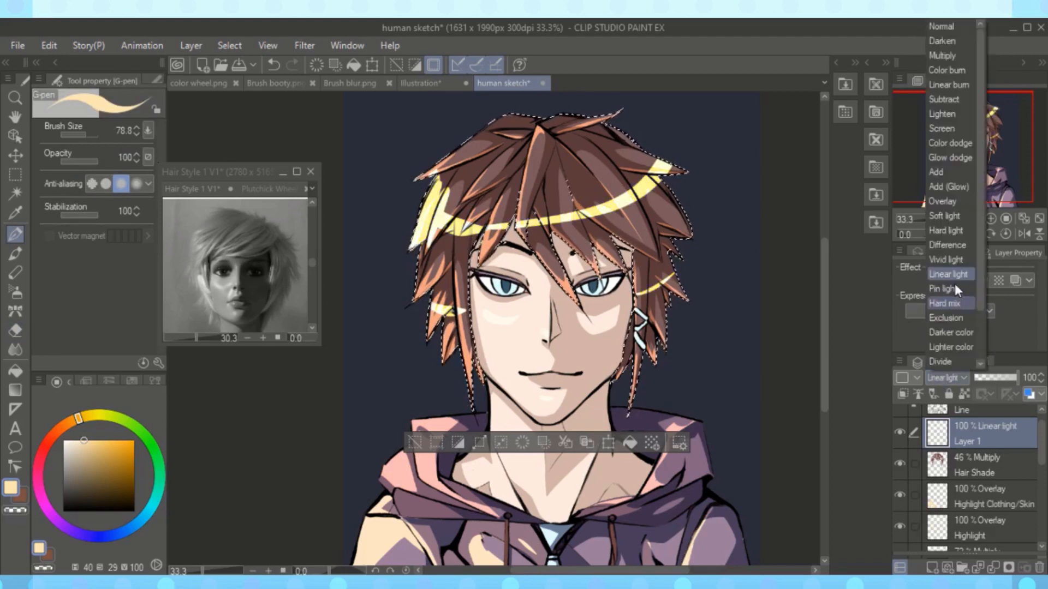
click(947, 201)
- Blur the hair highlights at brush size 96.5 and fade them with the soft eraser at size 144.5
key(j)
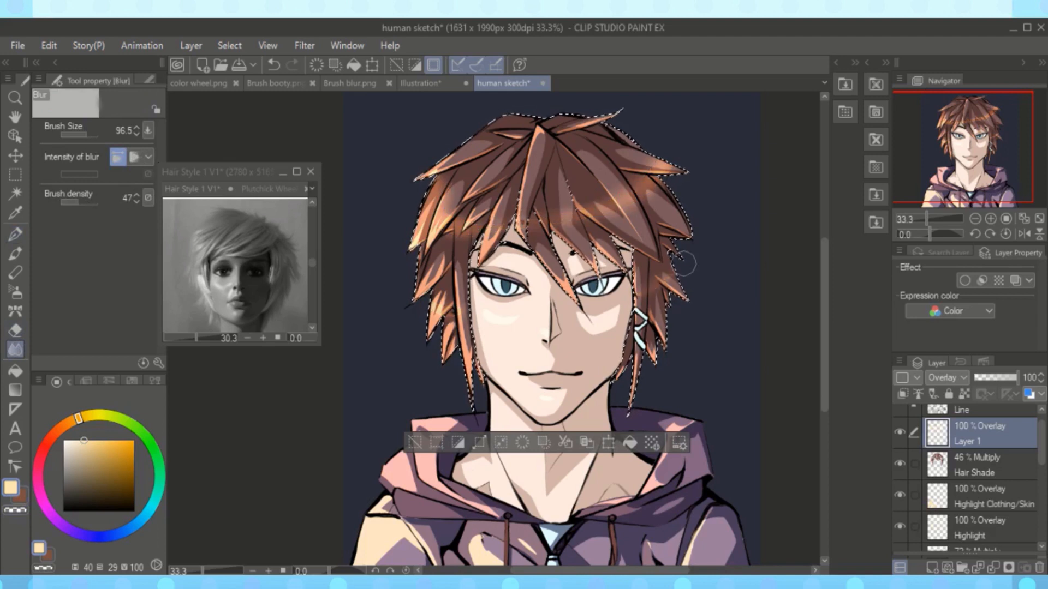
key(e)
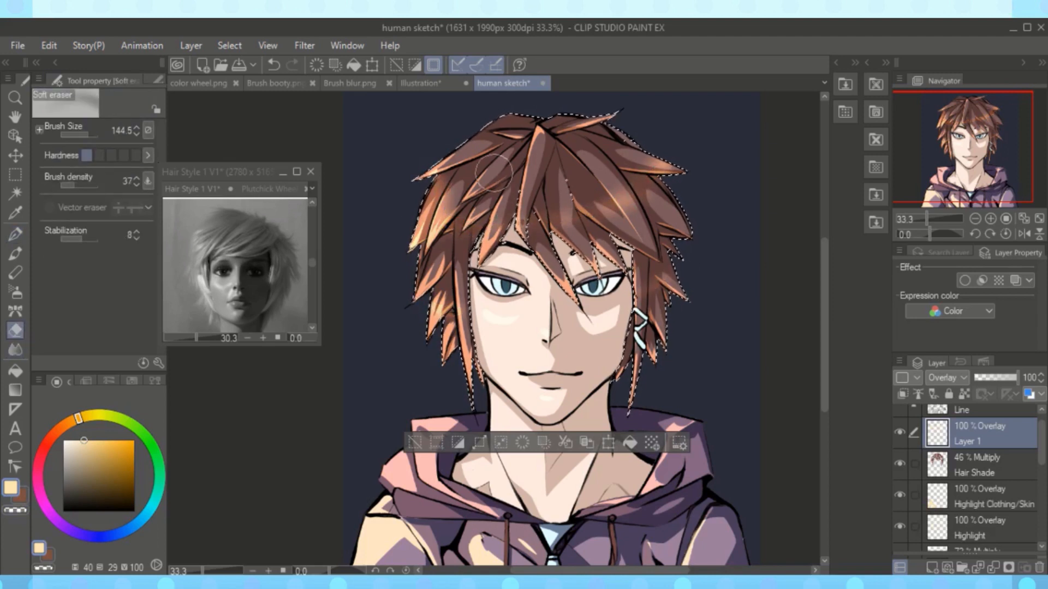
scroll(513, 344, down, 1)
scroll(562, 230, up, 1)
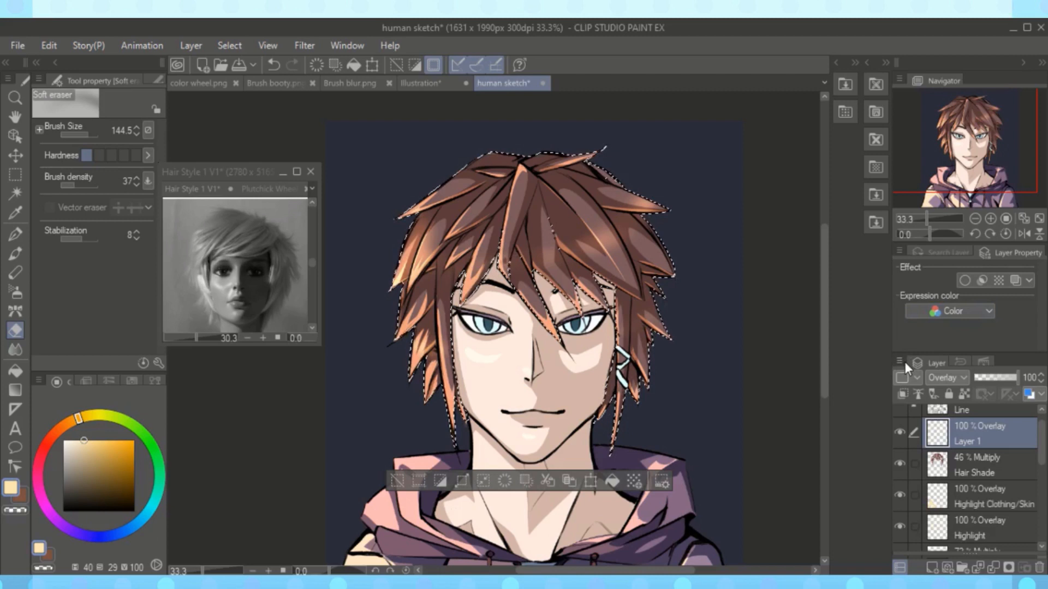
- Add a Multiply layer and paint orange-brown shadow bands across the hair with the G-pen at size 118.1
click(933, 568)
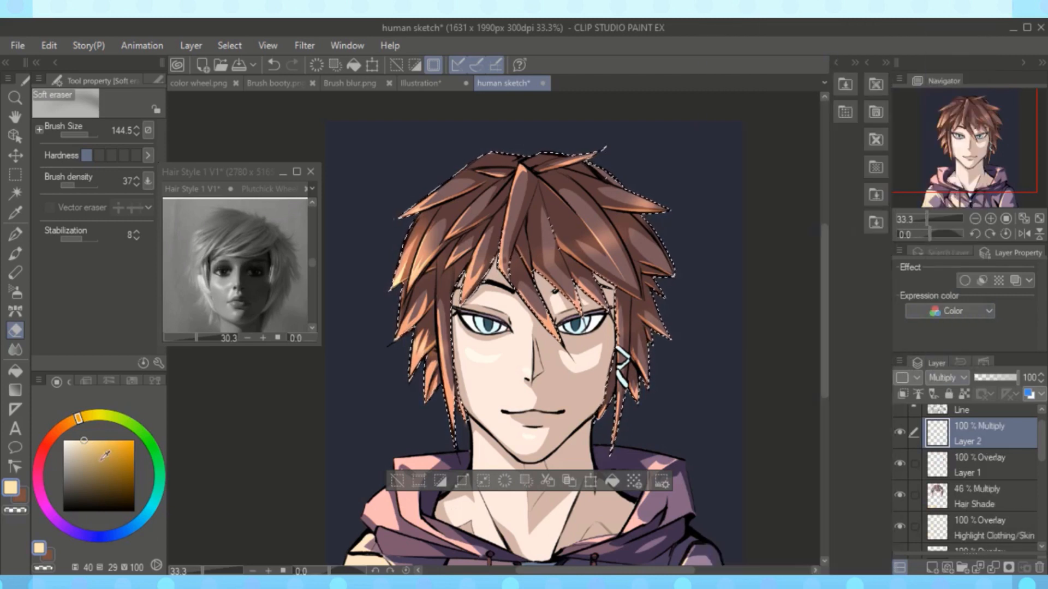
click(101, 464)
click(62, 427)
key(p)
drag(394, 283, 677, 229)
drag(410, 363, 666, 327)
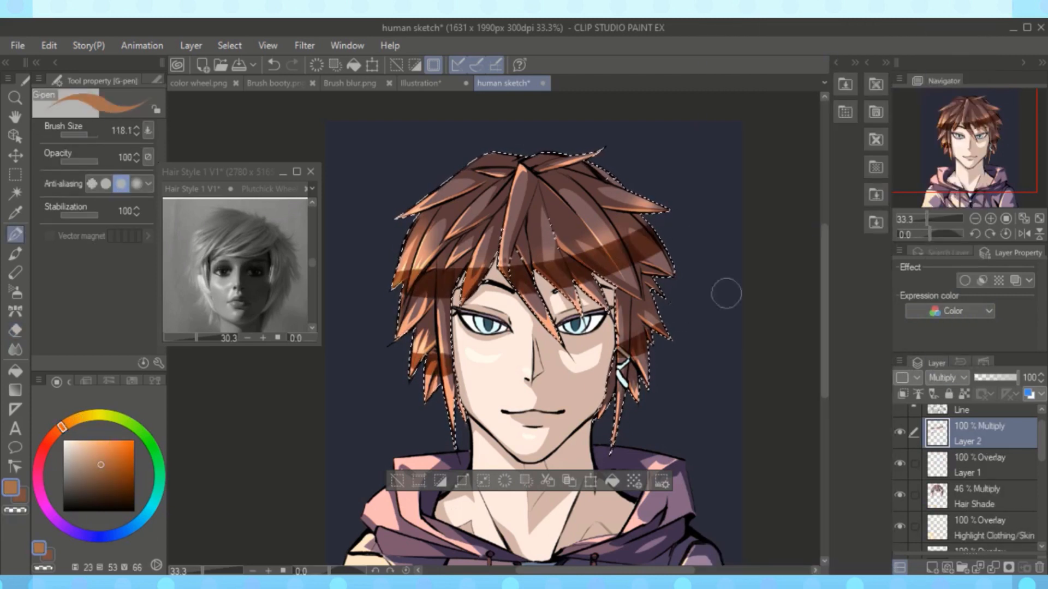
- Blur the hair shadow bands, clear the selection, set Layer 2's opacity to 74% and lock its transparent pixels
key(j)
drag(414, 256, 389, 292)
drag(414, 350, 423, 385)
drag(655, 328, 627, 371)
key(ctrl+d)
drag(1017, 377, 1006, 377)
click(964, 395)
- Tint the hair shadow bands with dark blue and place Layer 2 beneath the hair highlight layer
click(53, 436)
click(116, 464)
click(95, 537)
drag(551, 208, 577, 176)
drag(942, 468, 943, 428)
click(960, 465)
key(e)
scroll(519, 349, down, 2)
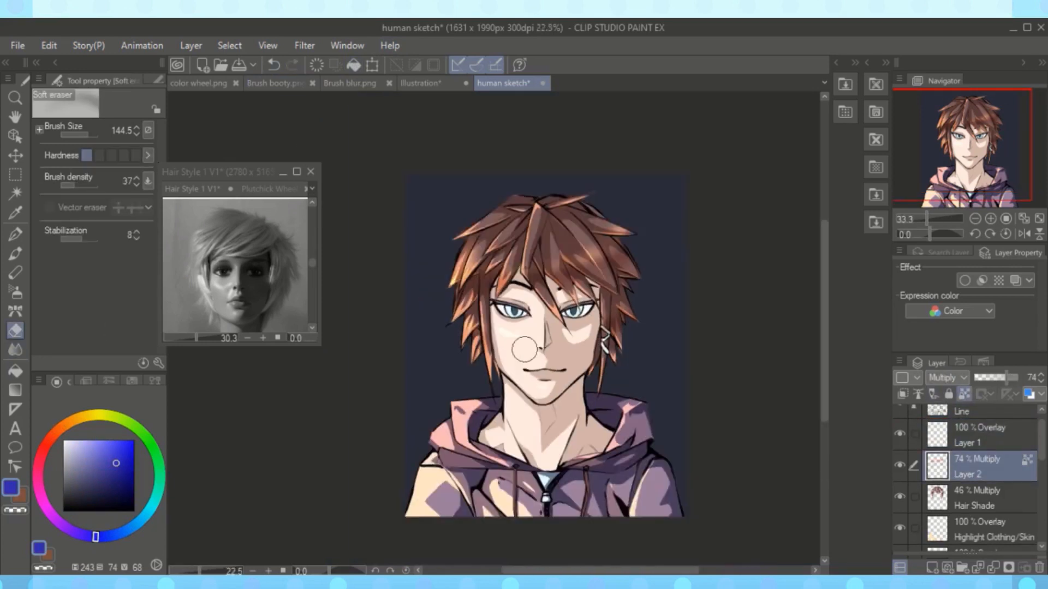
- Lock Layer 1's transparent pixels, set it to Glow dodge and recolor the hair highlights with pale orange
scroll(556, 336, up, 1)
click(967, 435)
scroll(946, 379, up, 1)
click(946, 378)
click(950, 158)
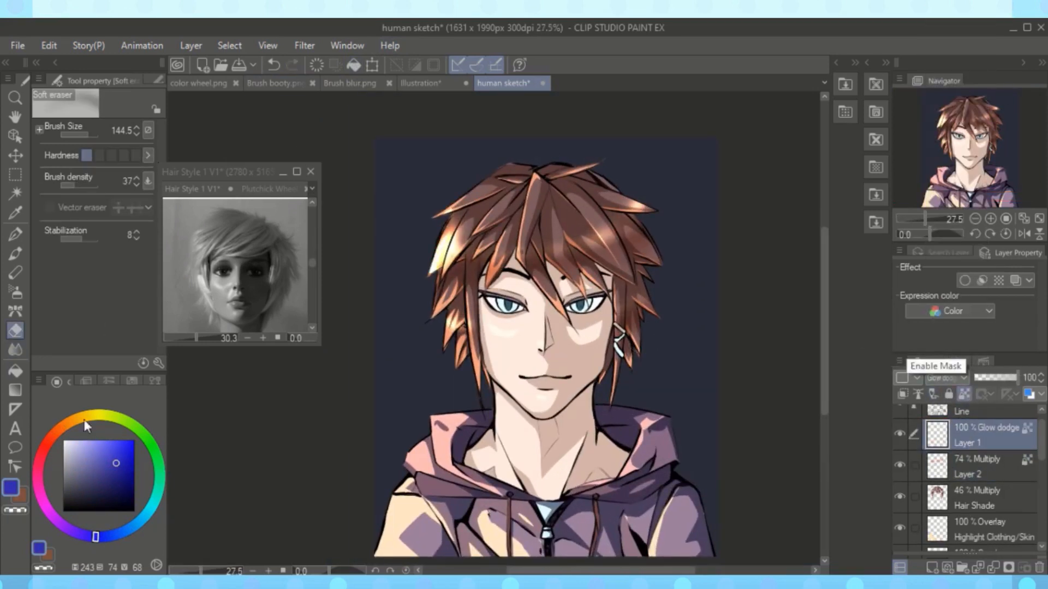
click(84, 419)
scroll(573, 306, down, 2)
scroll(662, 306, up, 2)
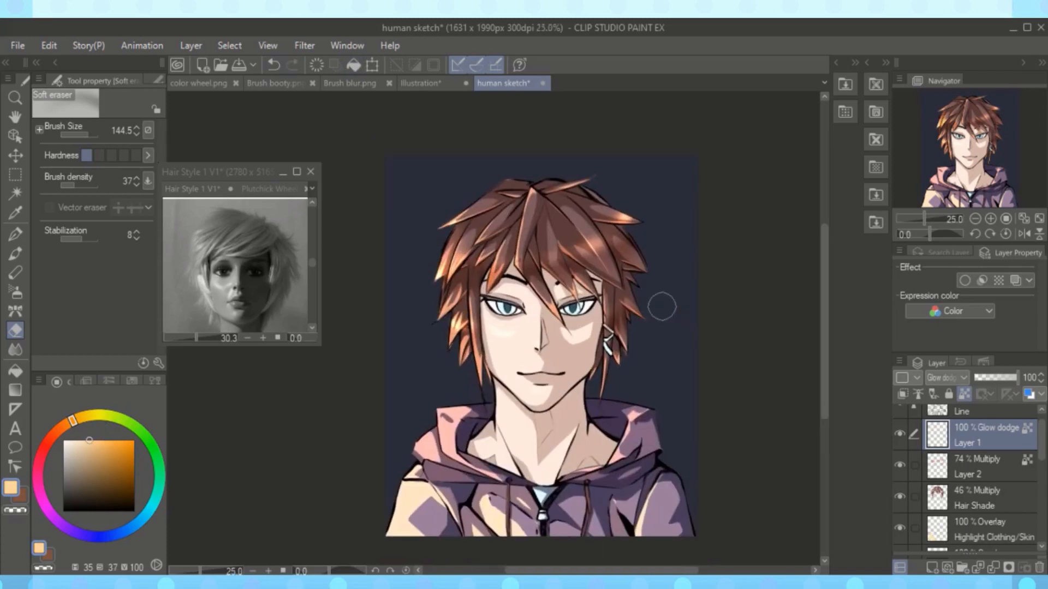
- Paint blue-grey shadows across the upper eyes on a new Multiply layer above shade clothing, with the G-pen at size 15.6
scroll(966, 474, down, 5)
scroll(966, 475, up, 1)
click(980, 471)
scroll(573, 306, up, 5)
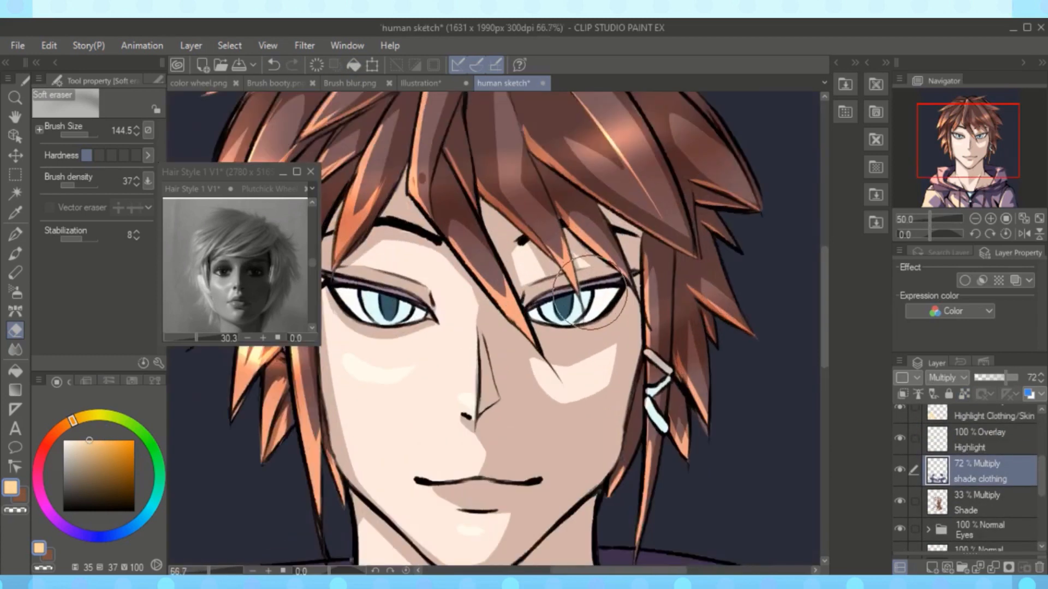
click(14, 235)
key(alt+bracketleft)
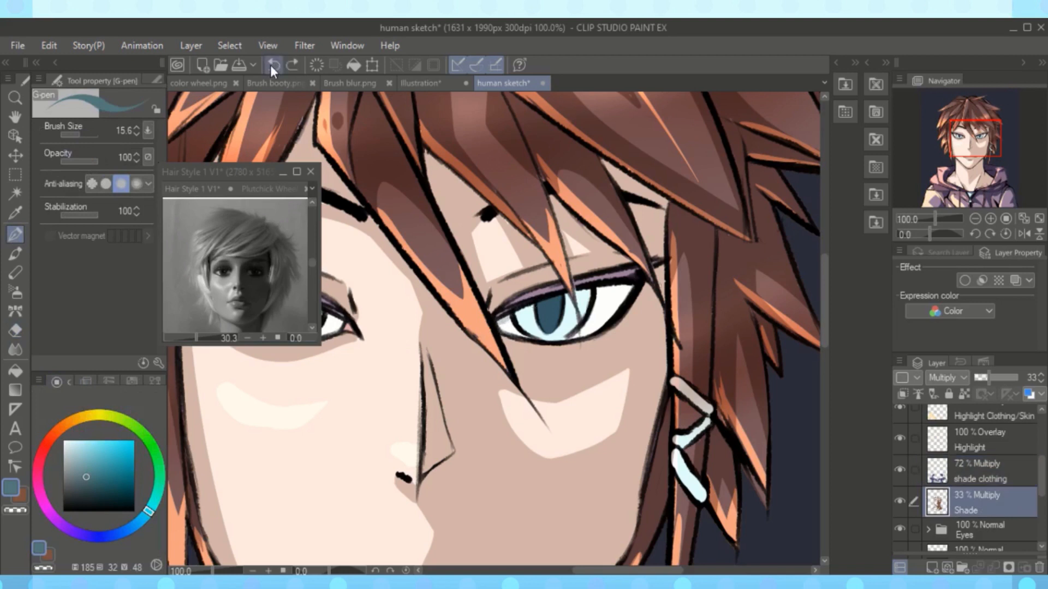
click(292, 65)
scroll(590, 270, left, 3)
drag(404, 281, 527, 307)
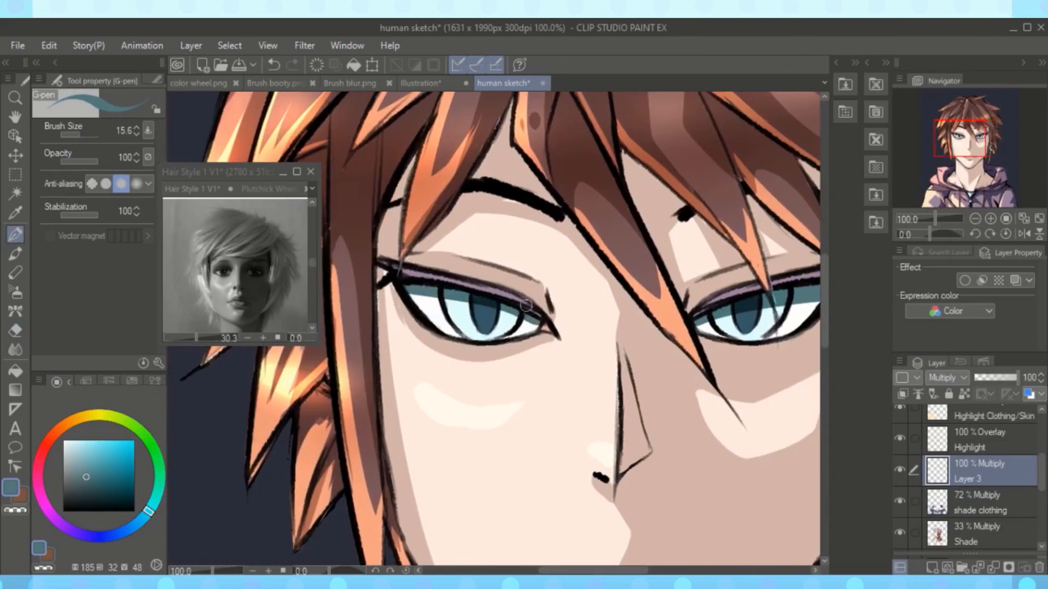
- Clean up the eye shadows with the transparent color and set Layer 3's opacity to 91%
click(940, 535)
click(17, 512)
click(947, 472)
scroll(491, 246, down, 1)
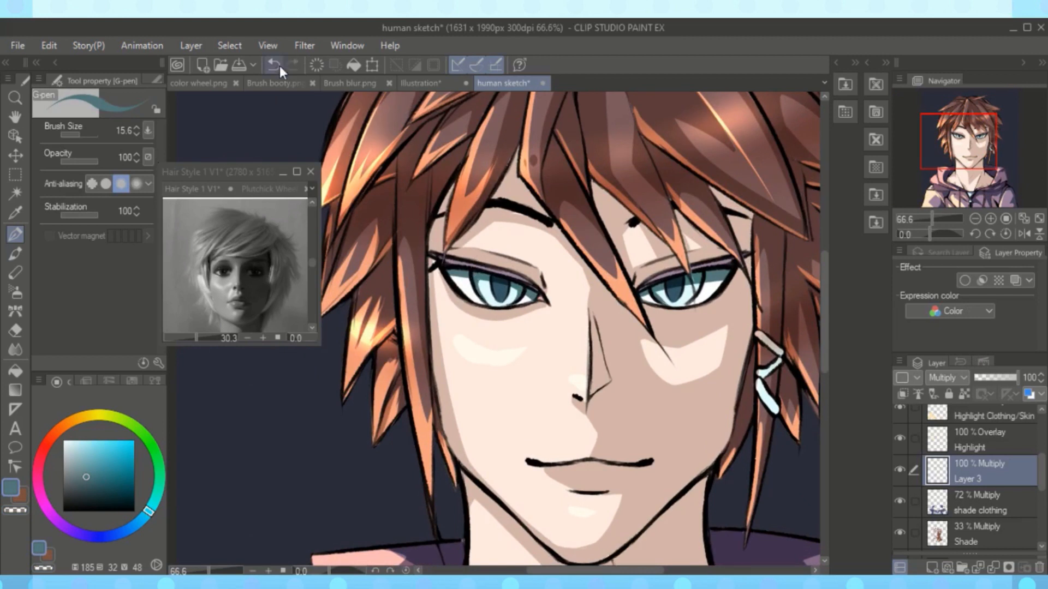
scroll(507, 295, down, 2)
scroll(507, 295, up, 1)
click(1014, 377)
- Touch up the face shading on the Shade layer with the G-pen at size 15.6, switching to the transparent color
scroll(507, 295, down, 1)
scroll(507, 296, up, 1)
scroll(540, 212, down, 2)
key(alt+[)
key(alt+[)
key(x)
scroll(562, 218, down, 1)
scroll(579, 224, up, 2)
scroll(579, 223, down, 2)
scroll(578, 224, up, 1)
mouse_move(1040, 491)
mouse_down()
mouse_move(1041, 477)
mouse_move(1041, 501)
mouse_up()
scroll(595, 286, up, 3)
key(c)
scroll(623, 257, down, 2)
scroll(962, 489, up, 5)
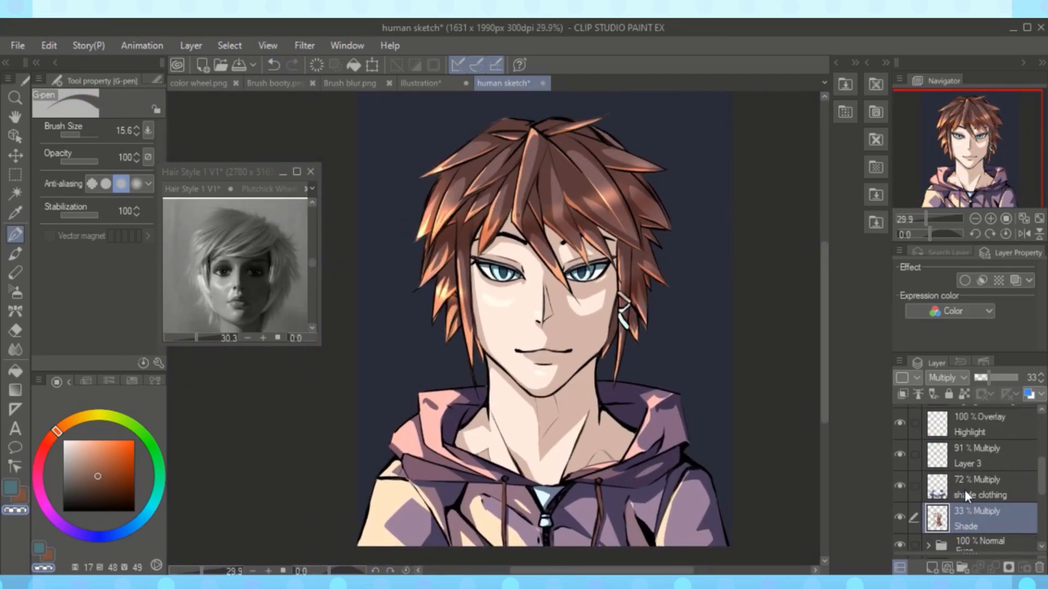
- Try a higher opacity for the Hair Shade layer
click(977, 452)
scroll(982, 436, down, 4)
click(977, 443)
drag(995, 378, 1017, 378)
alt+click(589, 133)
key(ctrl+z)
key(ctrl+z)
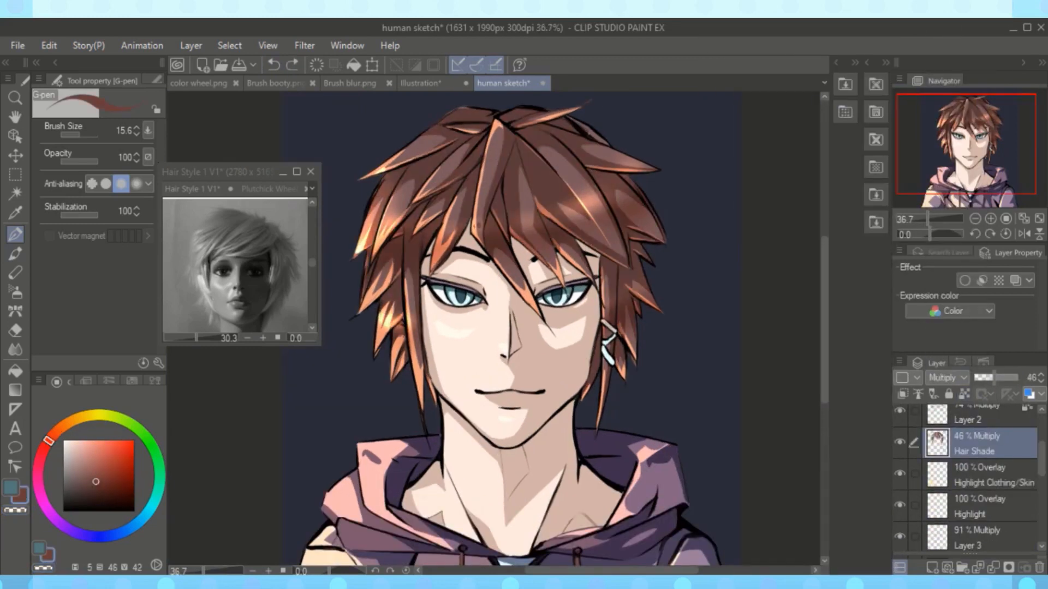
- Select the hair area without the skin and add a new layer above the hair highlights
scroll(982, 475, down, 5)
ctrl+click(937, 477)
right_click(1007, 441)
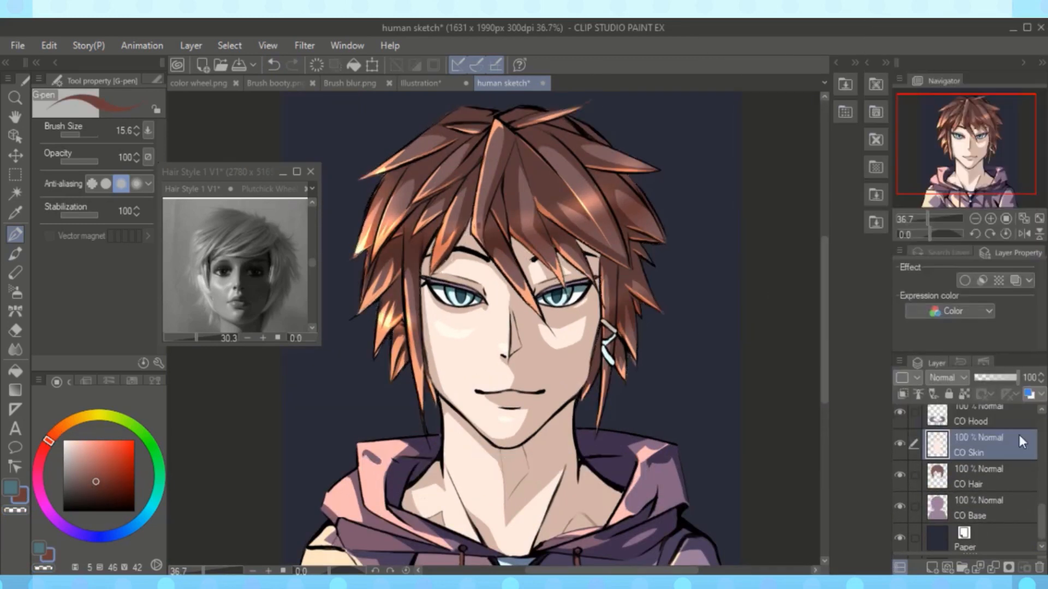
scroll(982, 448, up, 5)
right_click(911, 451)
click(781, 47)
- Apply a dark red-brown foreground-to-transparent gradient down from the top of the hair on a Multiply layer, and deselect
key(g)
drag(494, 102, 494, 148)
key(ctrl+z)
alt+click(503, 155)
key(shift+alt+m)
drag(493, 102, 497, 180)
key(ctrl+d)
- Lighten the dark gradient along the upper right hair strands with the soft eraser at size 35.1
key(e)
scroll(423, 94, up, 2)
drag(687, 122, 644, 142)
scroll(644, 142, down, 3)
scroll(993, 492, down, 5)
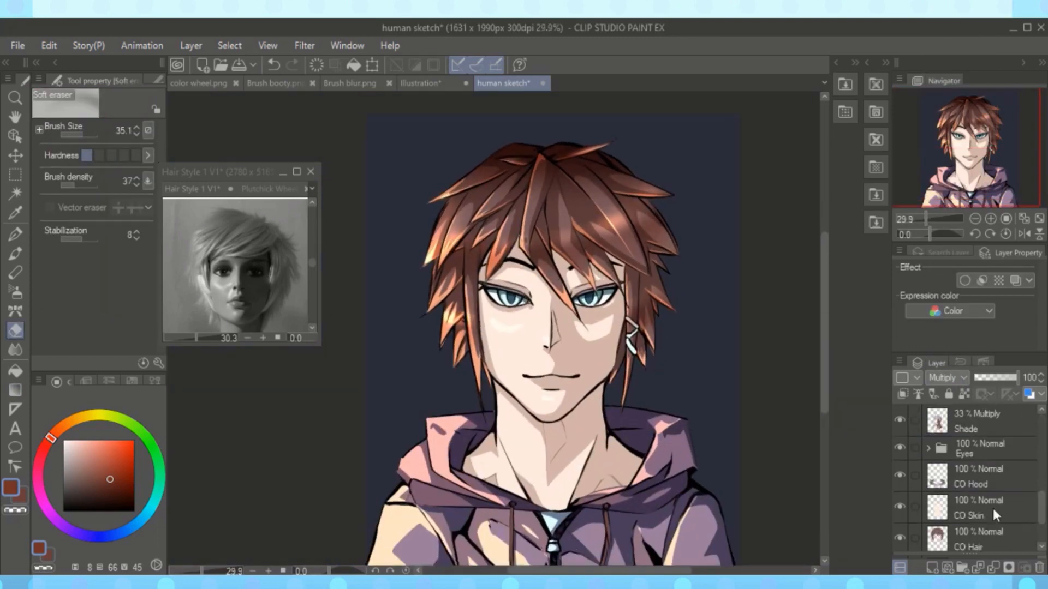
- Reselect the hair area from the CO Hair layer and add another new layer above Layer 5
right_click(994, 532)
click(840, 324)
scroll(982, 475, up, 5)
click(977, 452)
click(900, 362)
click(767, 45)
- Apply a pale yellow gradient up from the lower left hair tips, set Layer 6 to Overlay and deselect
alt+click(414, 492)
key(g)
drag(464, 399, 510, 306)
click(947, 378)
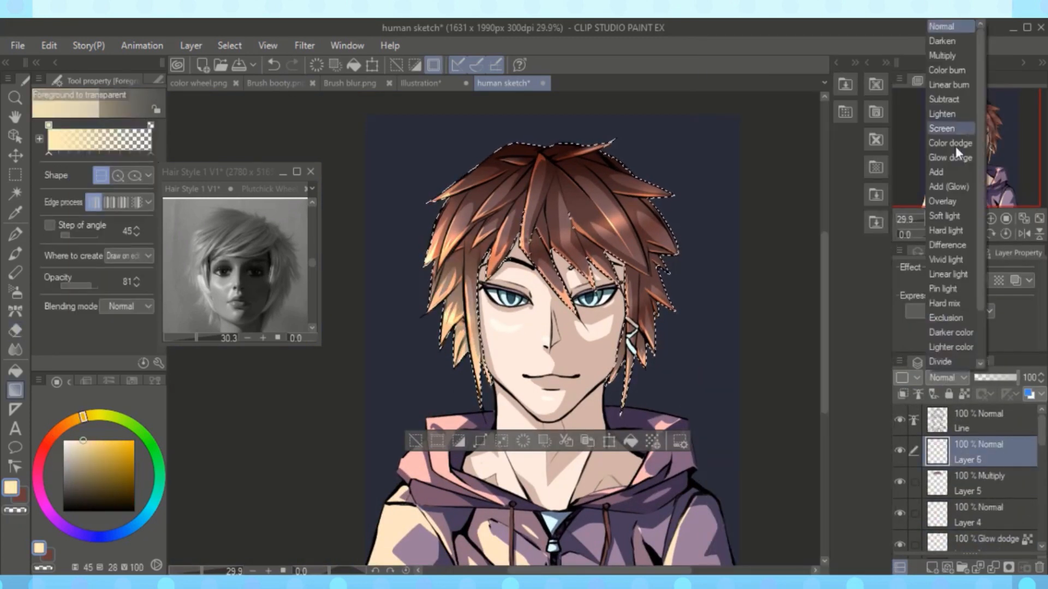
click(949, 201)
key(ctrl+d)
- Minimize the hair reference, add a new layer above Line and choose a pale cream painting color
key(ctrl+0)
click(286, 174)
scroll(390, 384, down, 1)
click(948, 431)
key(ctrl+shift+n)
click(74, 441)
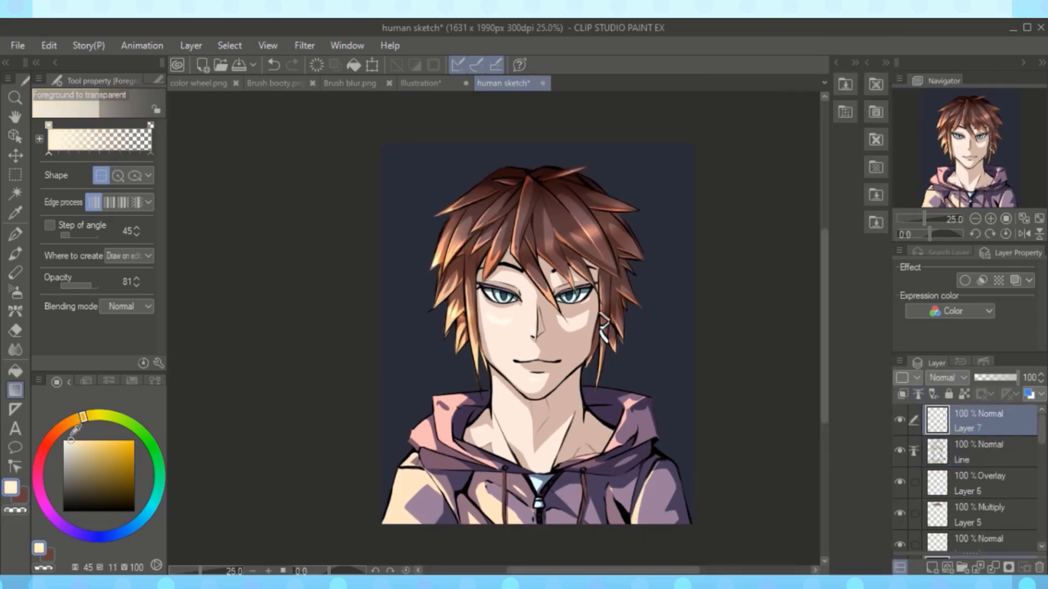
- Paint small cream shine marks on the hair strands with the Sharp Streak brush at size 15.6
key(p)
scroll(137, 230, down, 2)
click(57, 80)
scroll(456, 239, up, 3)
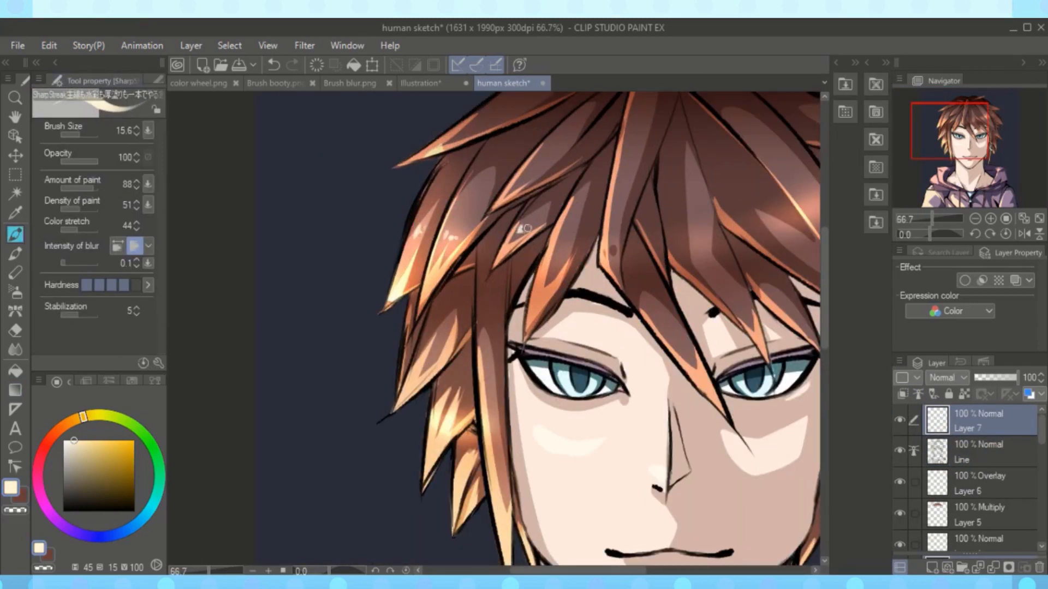
scroll(557, 225, down, 1)
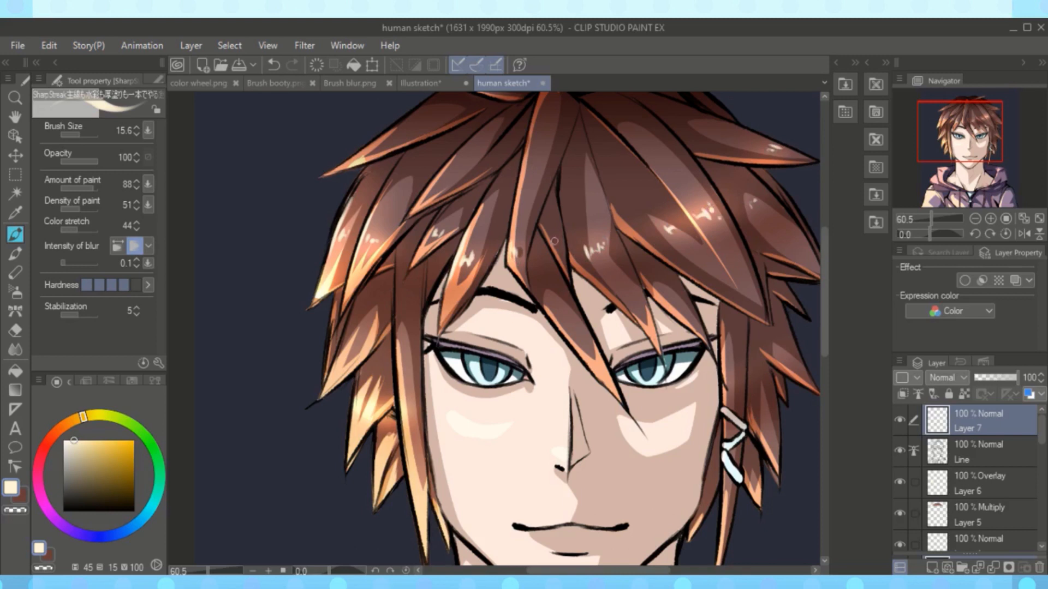
scroll(568, 334, down, 1)
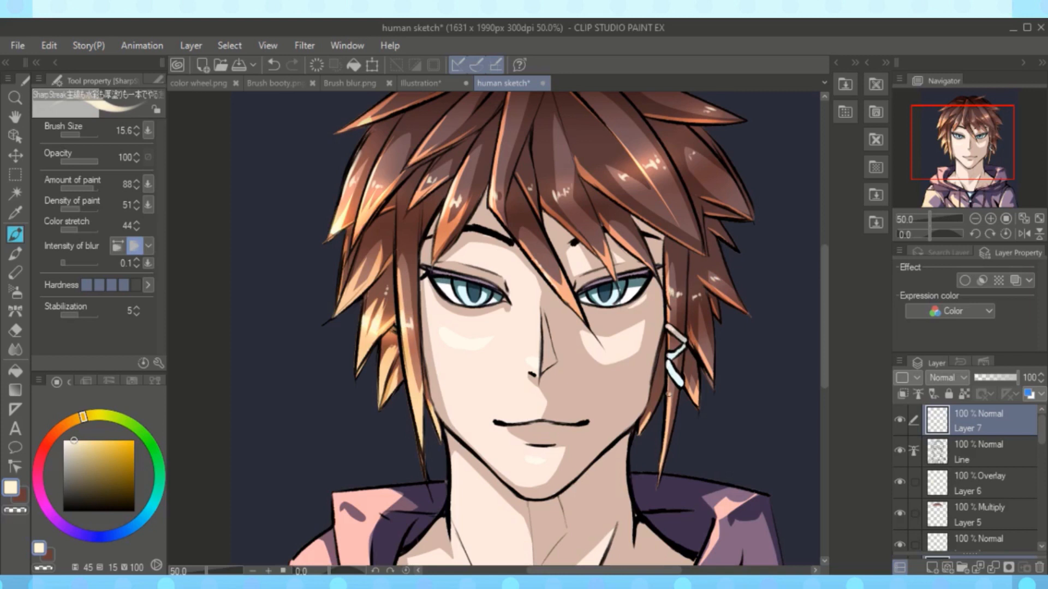
scroll(719, 238, down, 1)
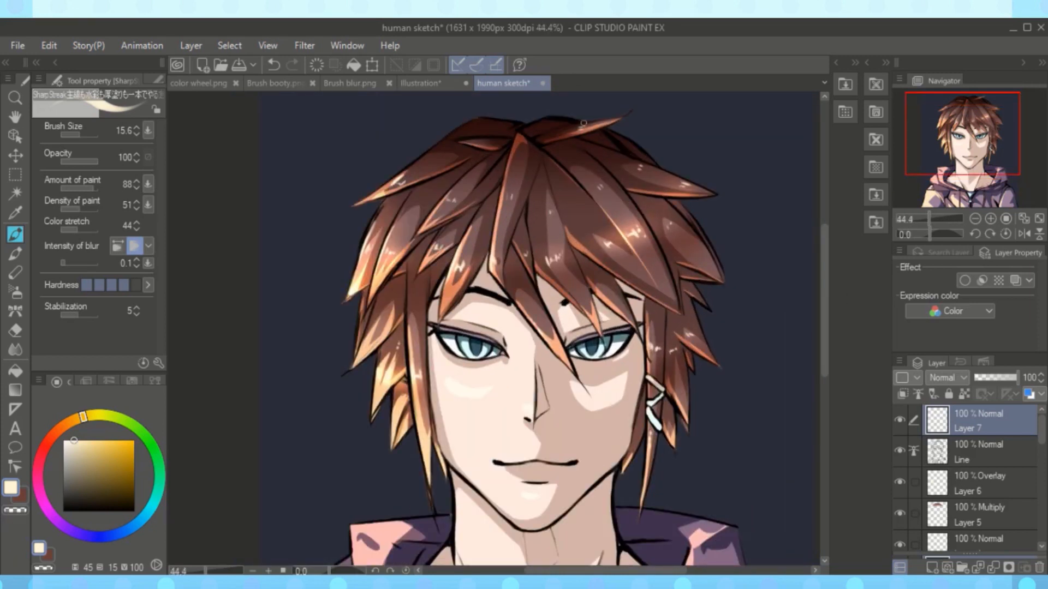
click(474, 142)
- Paint thin cream highlights along the hood on Layer 7 with the Sharp Streak brush at size 15.6
scroll(473, 141, down, 5)
scroll(472, 340, up, 4)
mouse_move(413, 340)
mouse_down()
mouse_move(471, 335)
mouse_move(540, 428)
mouse_up()
click(391, 571)
click(375, 571)
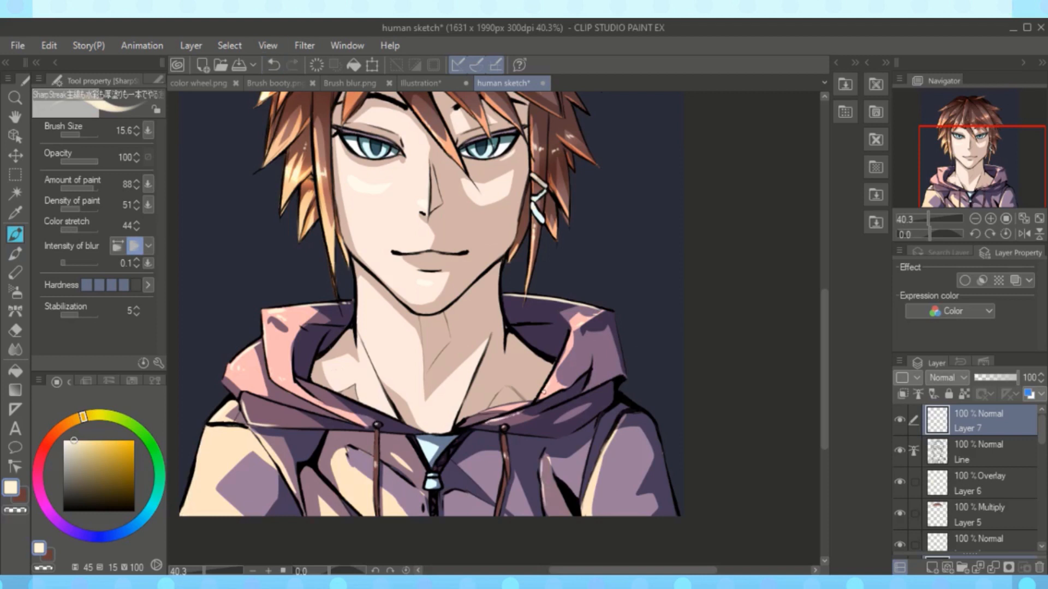
drag(280, 385, 335, 413)
scroll(562, 478, down, 2)
scroll(452, 272, up, 3)
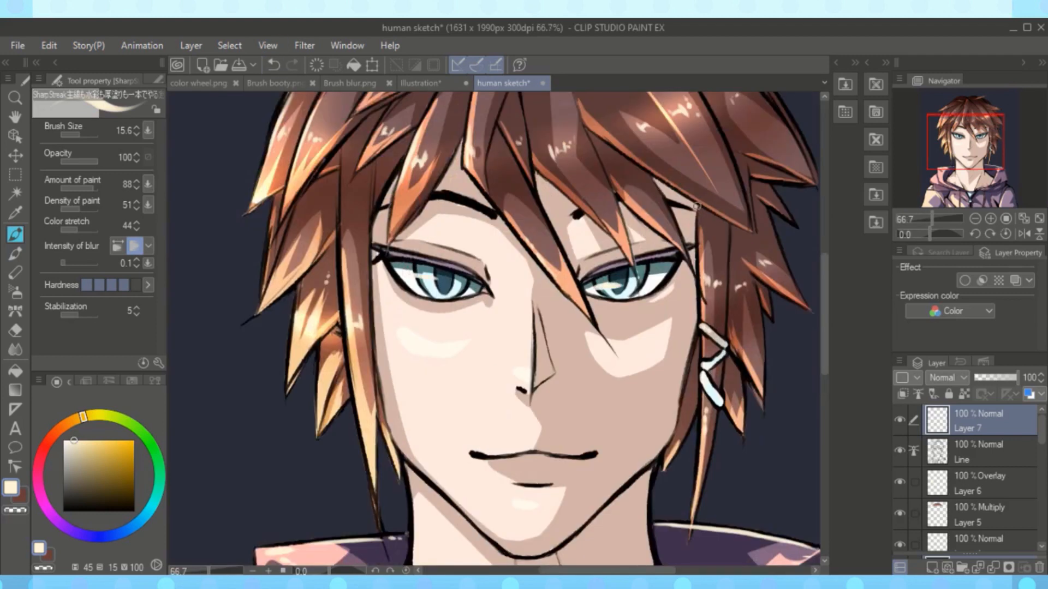
- Trim an Overlay highlight layer with the brush's transparent color, and save the drawing
drag(1041, 429, 1025, 456)
click(1004, 492)
key(c)
click(1004, 522)
scroll(777, 427, down, 2)
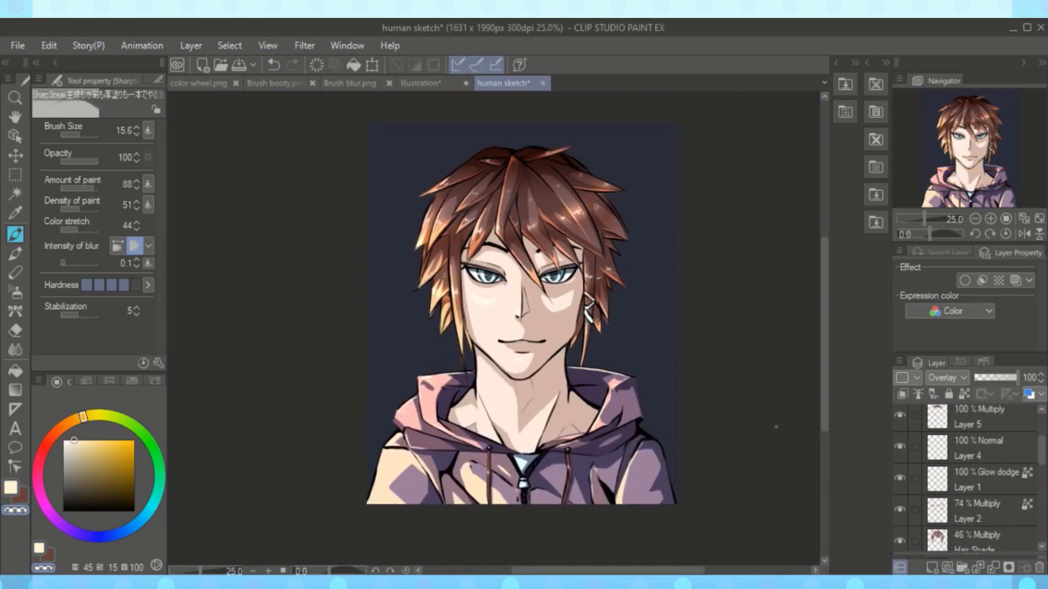
key(ctrl+s)
- Add cream highlights on Layer 7 along the hood edges, drawstrings and zipper
click(12, 489)
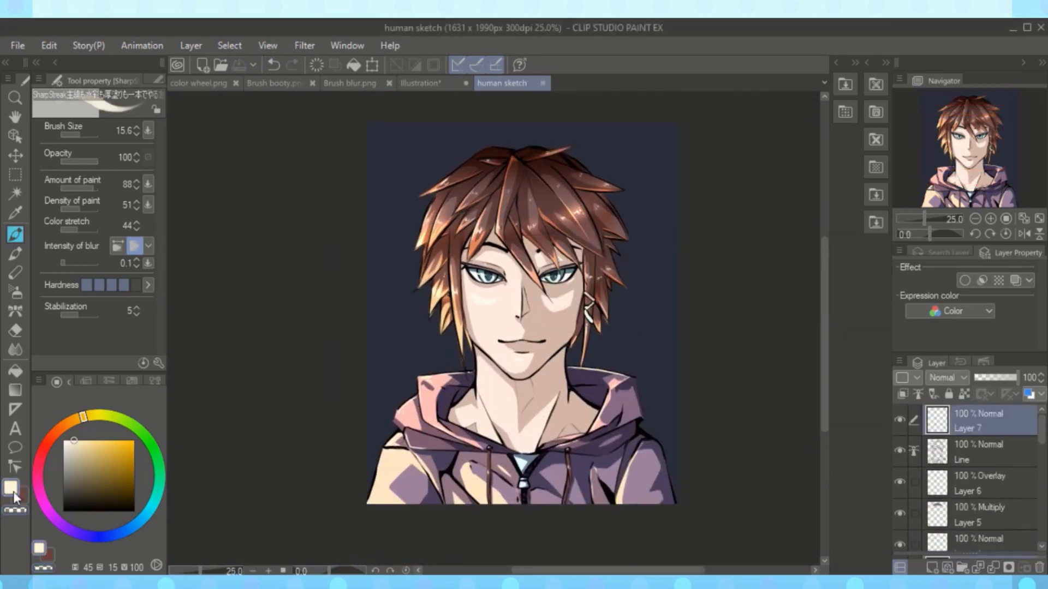
scroll(520, 505, up, 3)
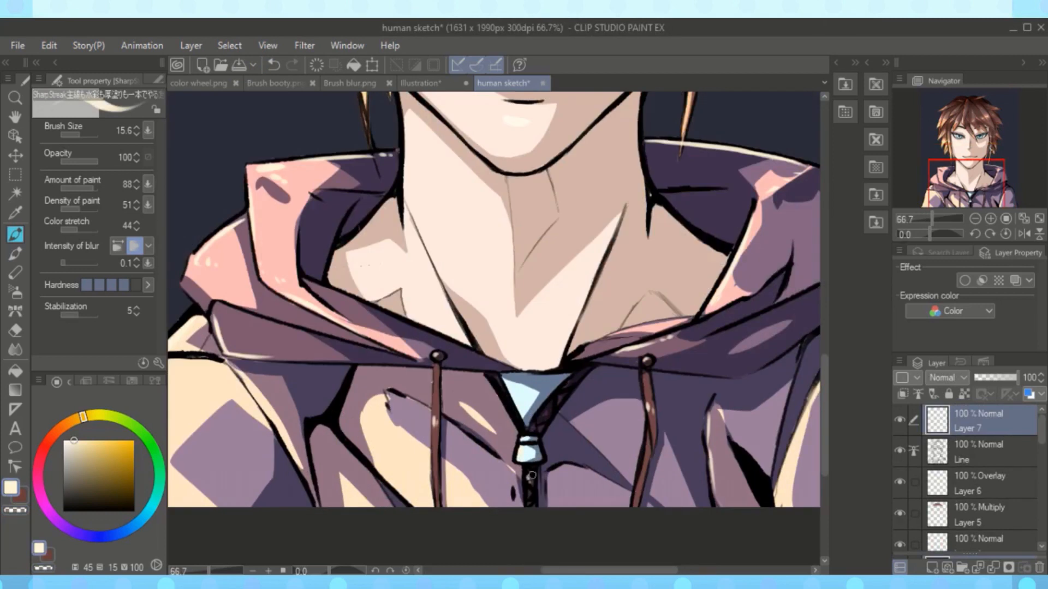
scroll(501, 439, down, 3)
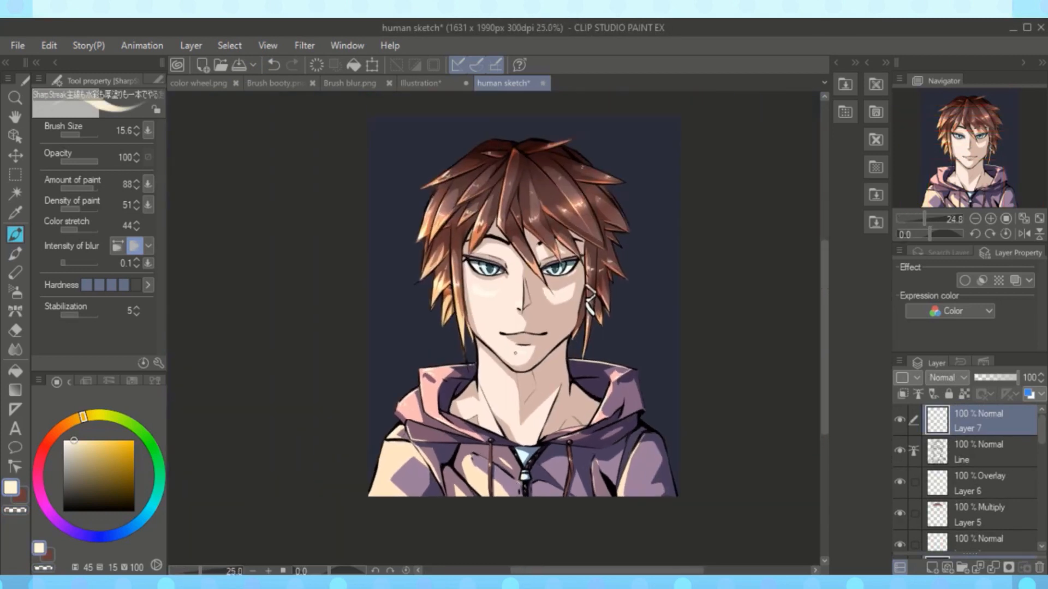
scroll(574, 292, up, 2)
- Select the shade clothing layer and choose a muted blue drawing color
scroll(977, 469, down, 5)
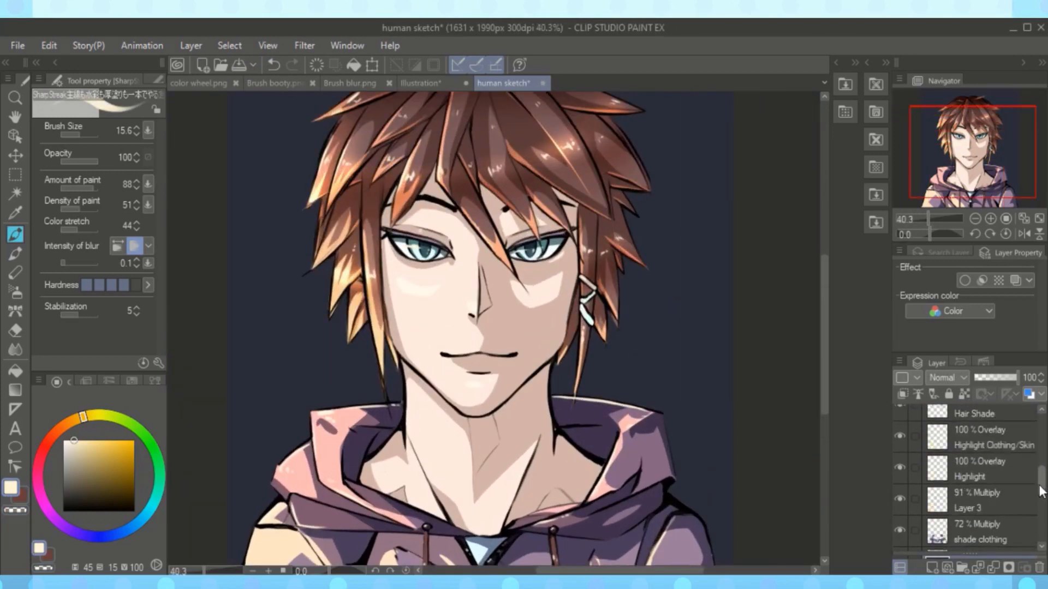
click(959, 509)
click(100, 468)
click(125, 531)
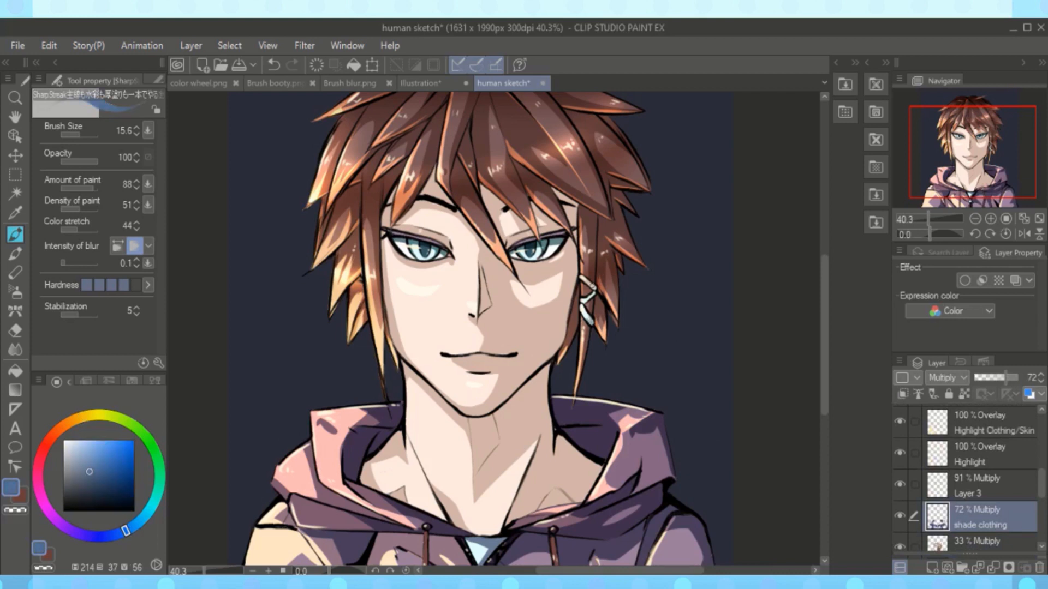
scroll(524, 328, down, 2)
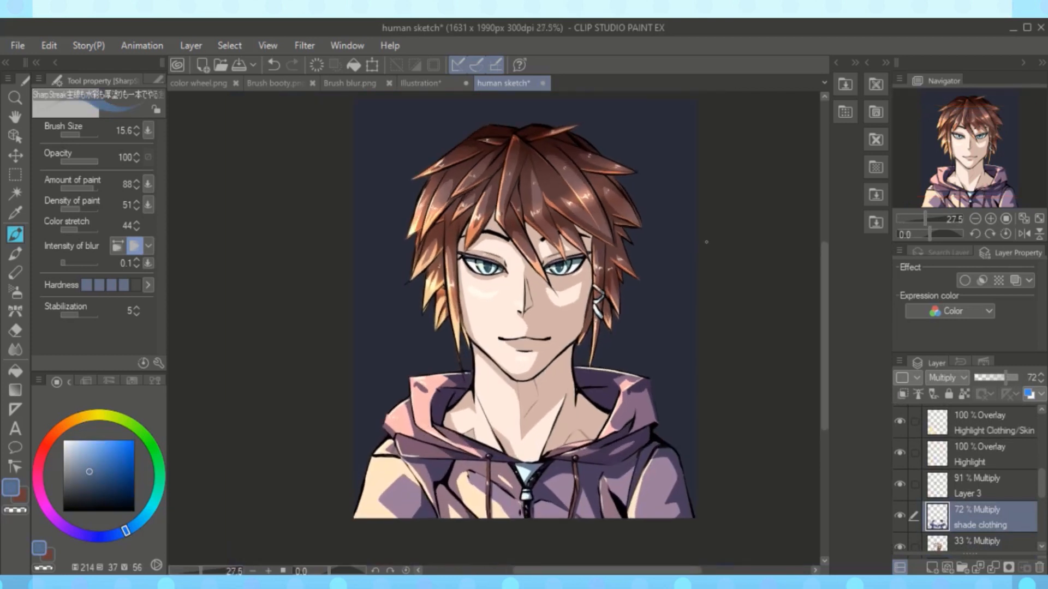
- Create a new raster layer beneath CO Base, directly above the paper
scroll(943, 506, down, 5)
click(943, 535)
click(932, 568)
scroll(403, 546, down, 1)
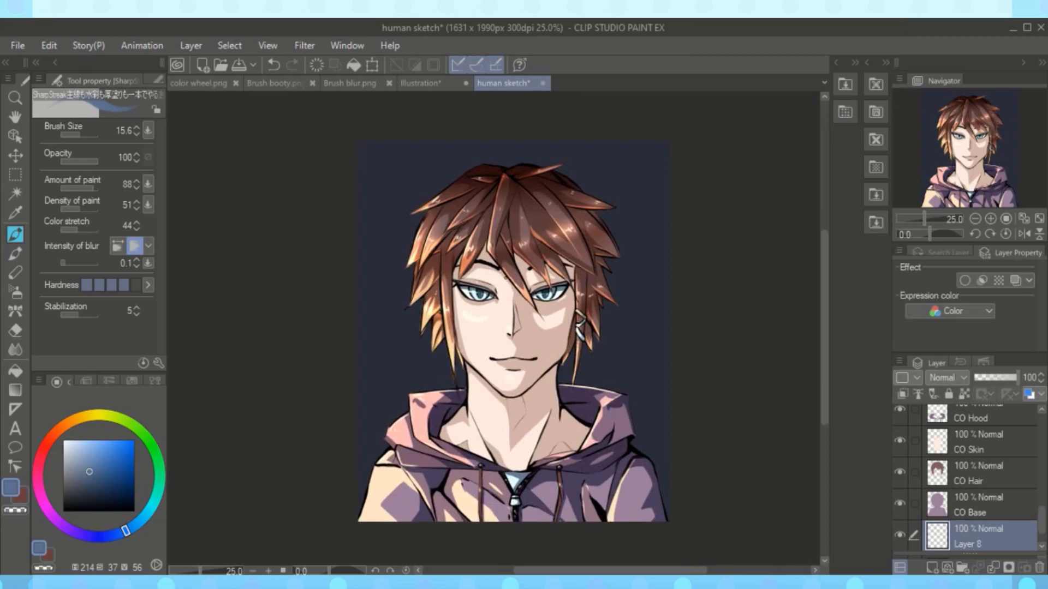
- Apply a cream foreground-to-transparent gradient from the background's lower-left corner on Layer 8 and set the layer to Add (Glow)
click(81, 418)
click(81, 441)
key(g)
drag(327, 456, 470, 279)
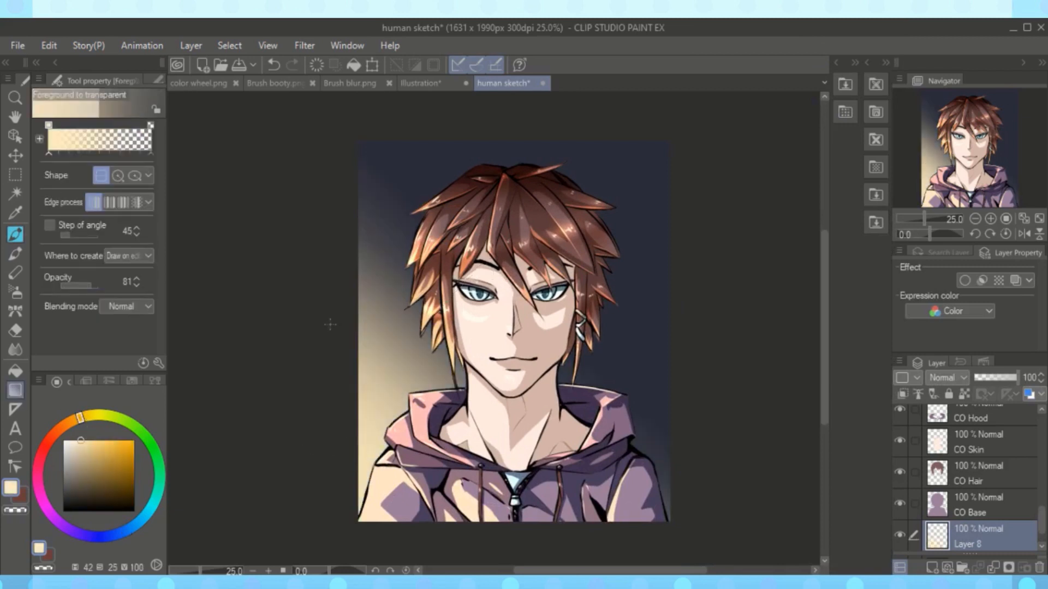
click(950, 371)
click(982, 318)
scroll(662, 350, down, 1)
scroll(674, 330, up, 1)
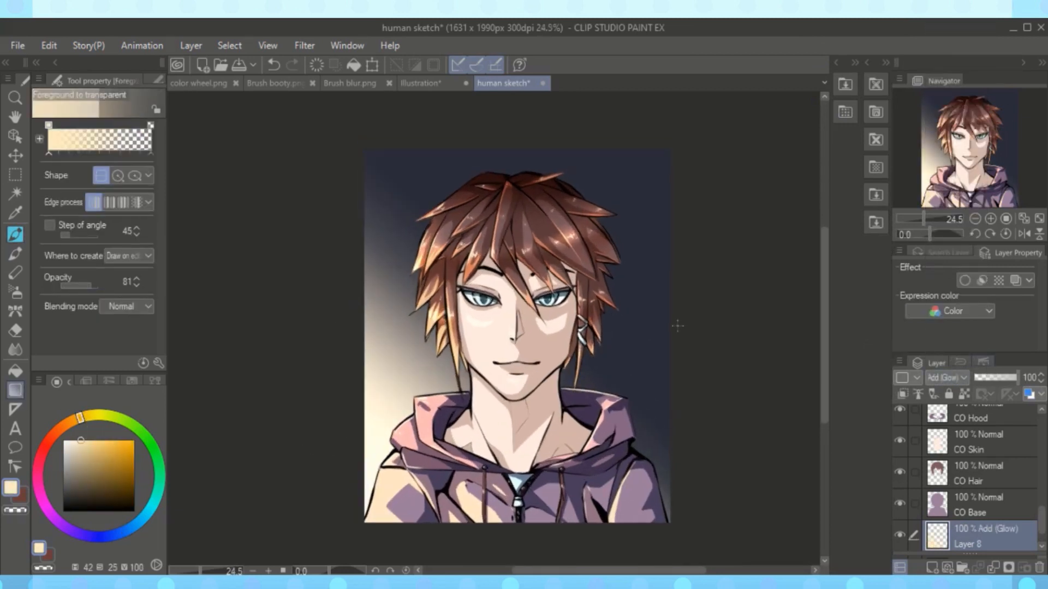
- Try a dark gradient from the background's upper-right corner and undo it
alt+click(666, 269)
drag(681, 131, 622, 188)
click(274, 64)
- Load the CO Base silhouette as a selection and add a new raster layer between Line and Layer 6
click(899, 362)
click(852, 45)
click(1019, 497)
scroll(1019, 498, down, 1)
ctrl+click(937, 484)
drag(1040, 520, 1041, 423)
click(960, 484)
click(899, 362)
click(852, 45)
- Apply dark navy foreground-to-transparent gradients over the character's upper-right side on Layer 12, and clear the selection
drag(648, 190, 568, 257)
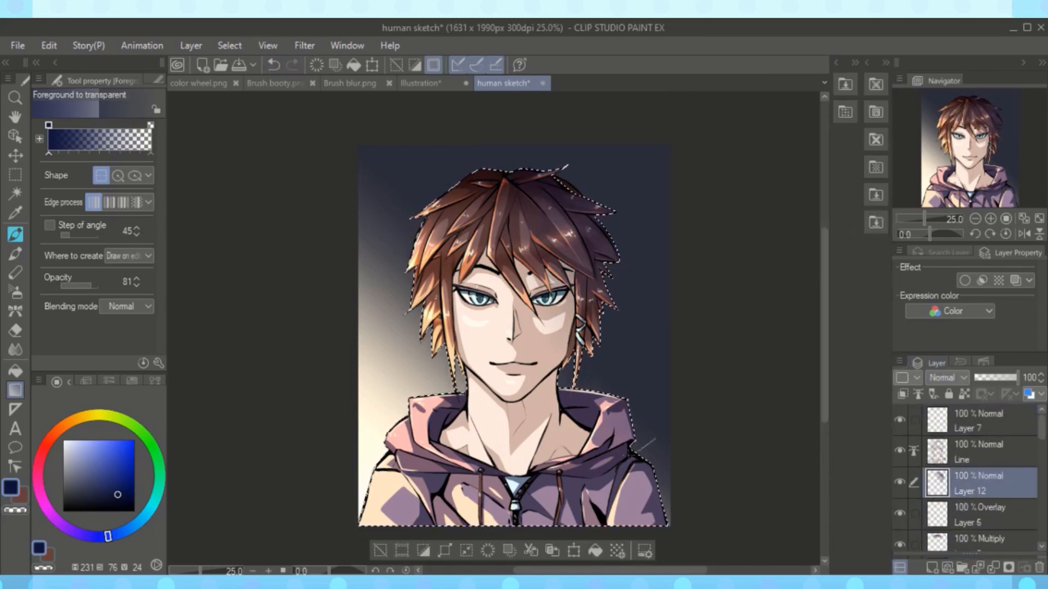
drag(638, 261, 491, 343)
click(397, 65)
- Set Layer 12 to Overlay and its opacity to 35%
click(945, 379)
click(945, 179)
click(1000, 377)
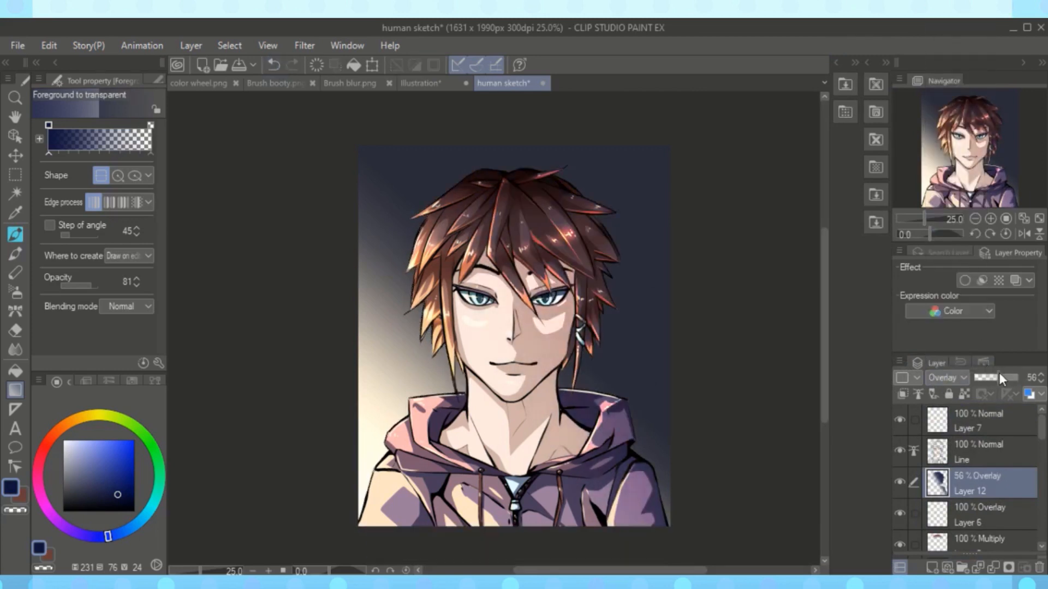
scroll(568, 415, down, 2)
scroll(537, 402, up, 3)
drag(988, 378, 994, 379)
scroll(654, 330, down, 1)
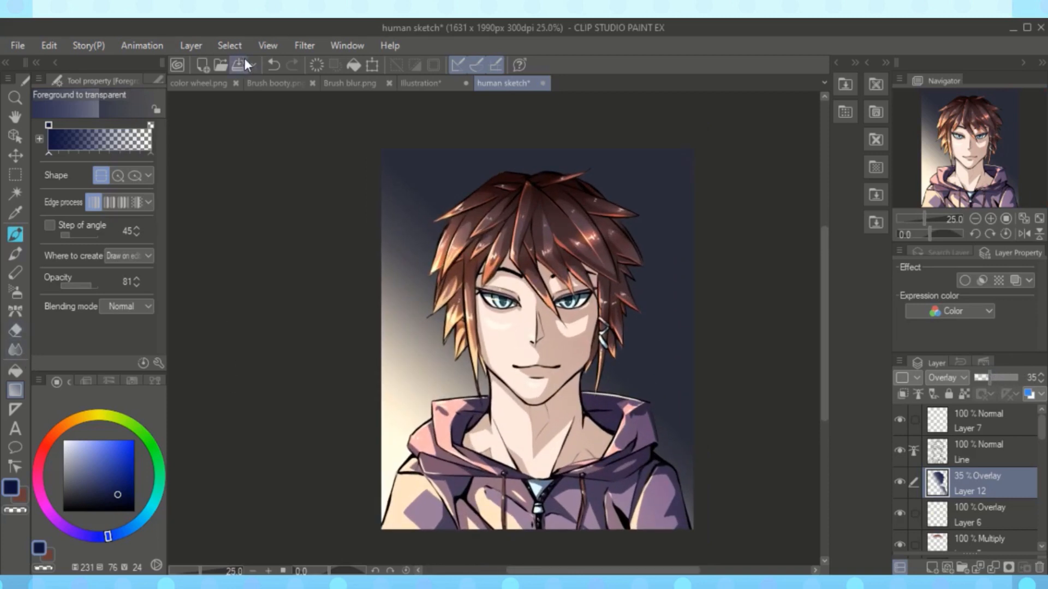
scroll(977, 481, down, 5)
ctrl+click(946, 522)
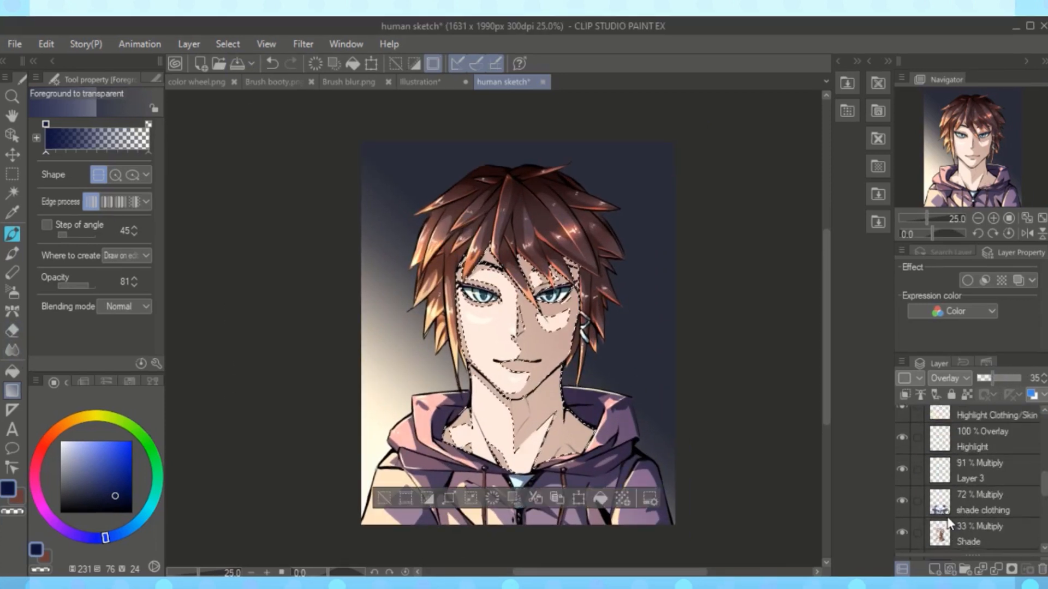
scroll(531, 398, up, 3)
key(ctrl+d)
- Select the neck area with the Auto select wand and make the Shade layer active
click(12, 192)
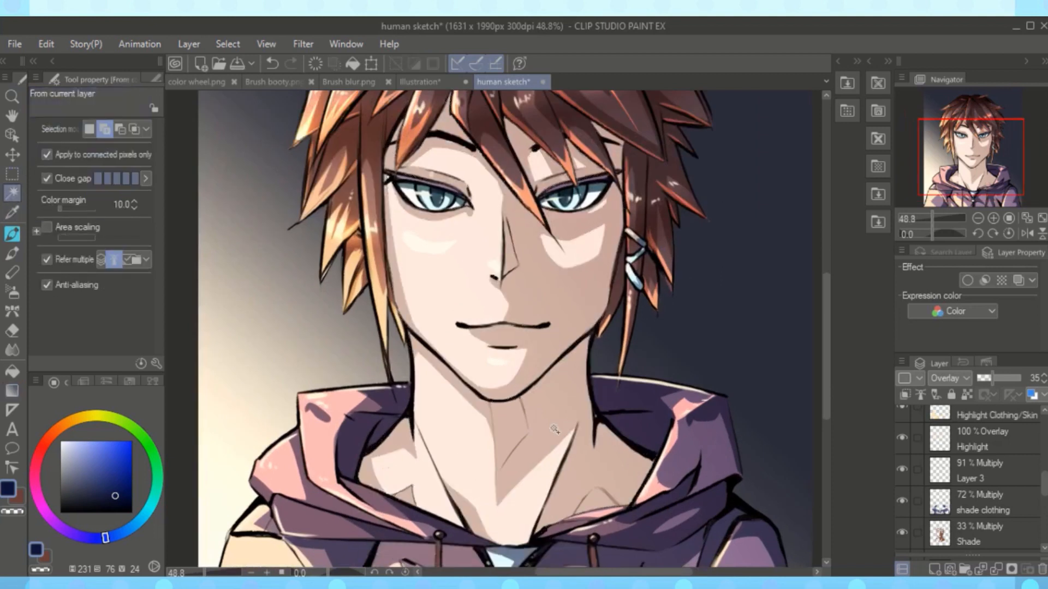
click(501, 417)
click(940, 532)
scroll(940, 513, down, 2)
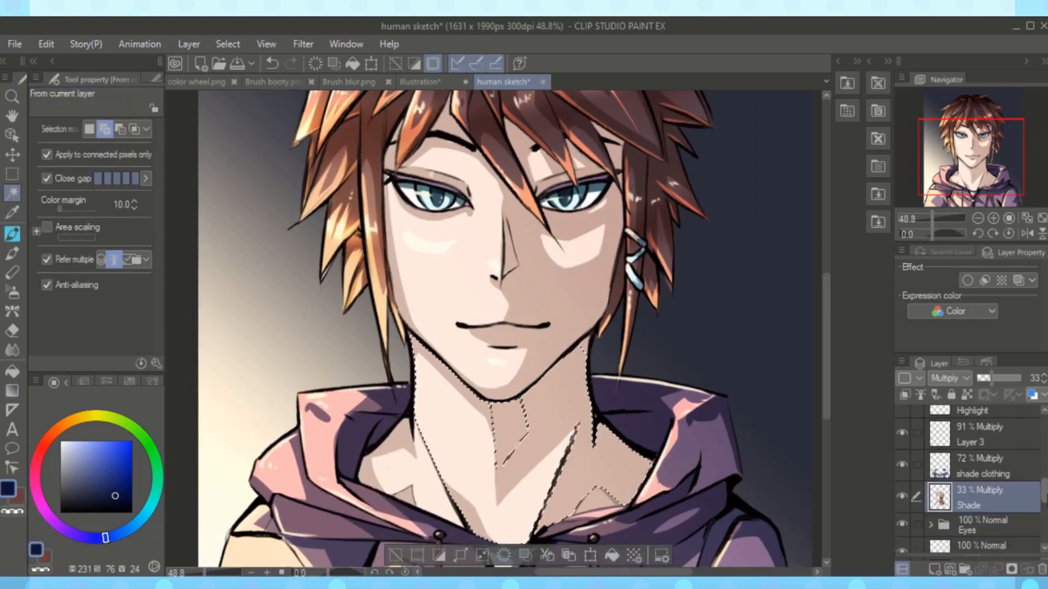
- Lock the Shade layer's transparent pixels, apply a dark brown foreground-to-transparent gradient beneath the chin, and clear the selection
key(g)
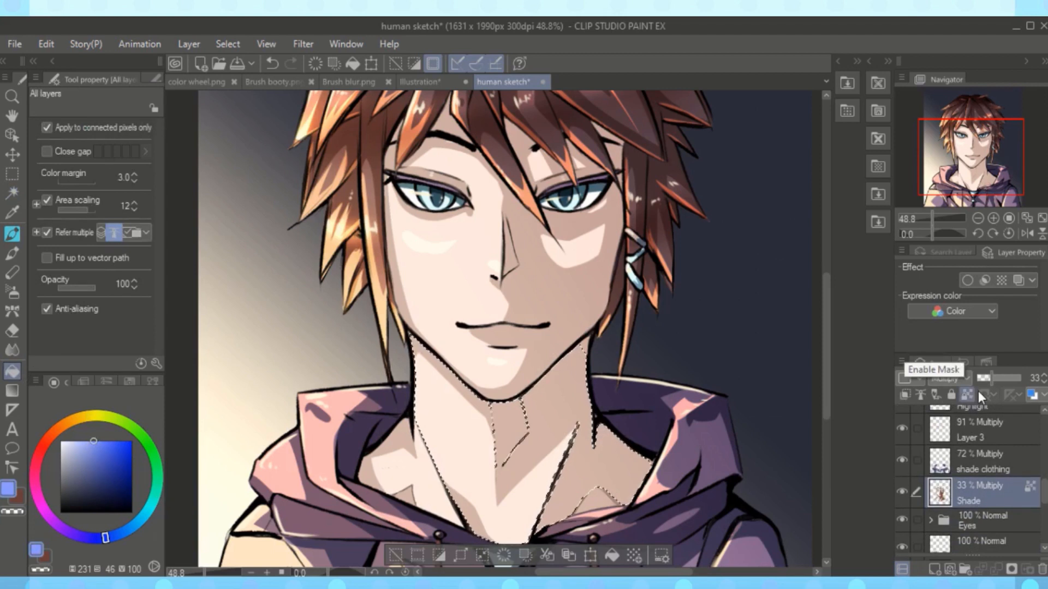
alt+click(538, 386)
click(13, 391)
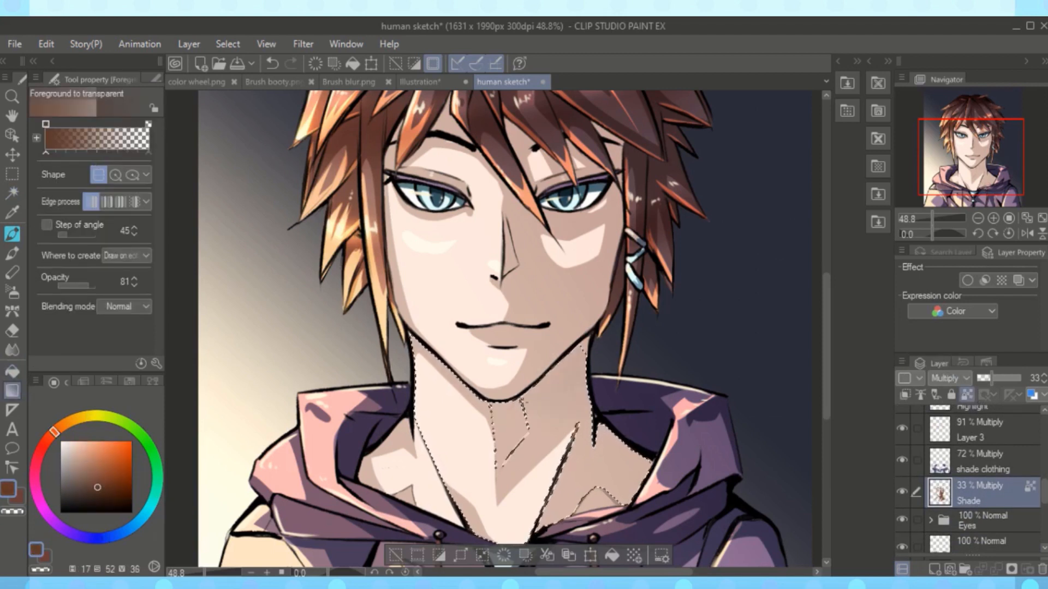
click(132, 491)
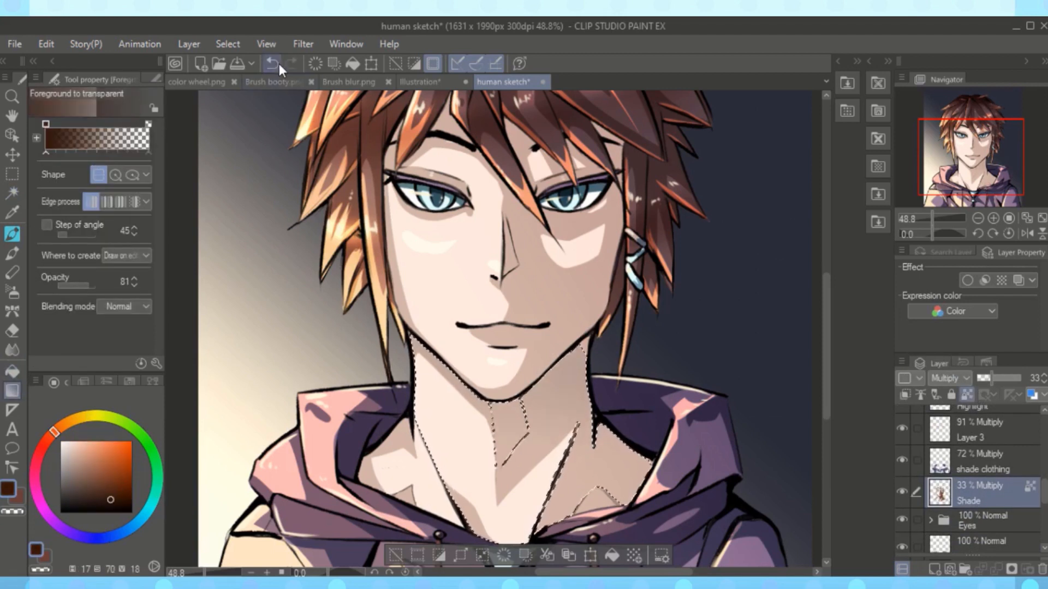
drag(528, 402, 567, 458)
click(125, 504)
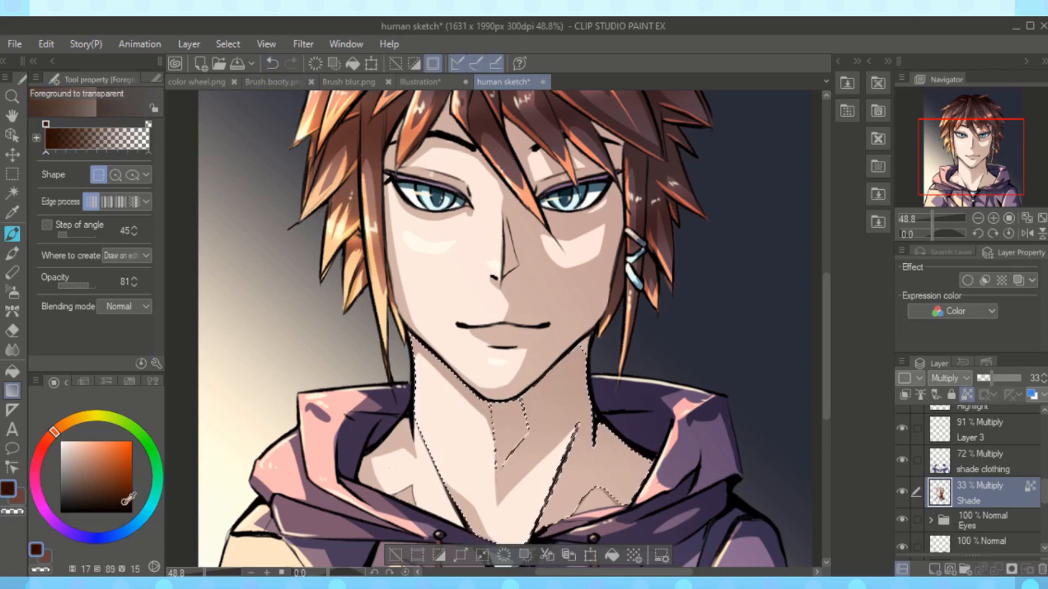
key(ctrl+d)
scroll(514, 404, down, 1)
scroll(581, 377, up, 3)
key(p)
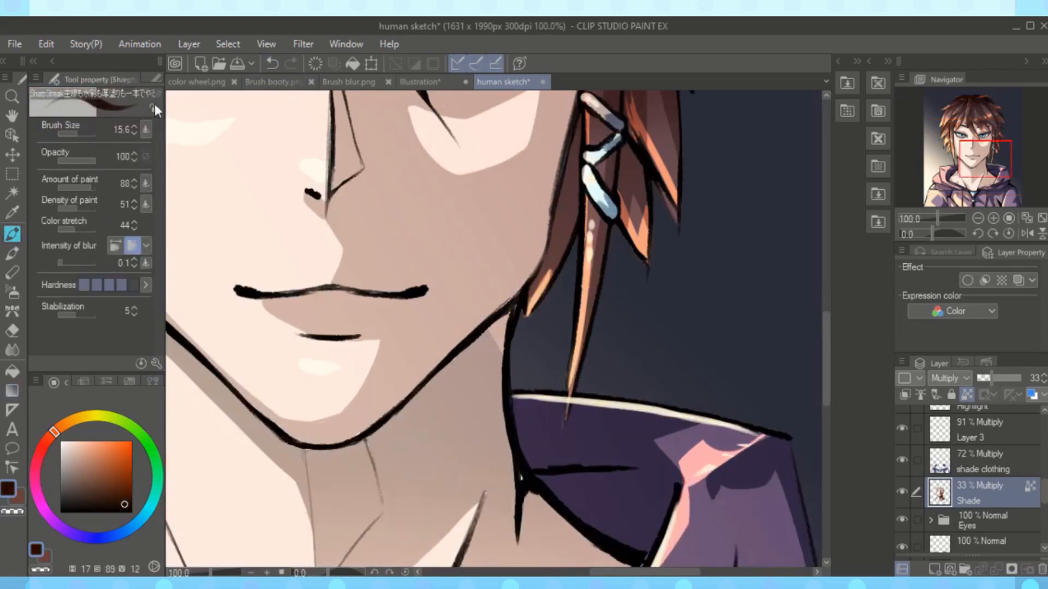
scroll(588, 254, down, 5)
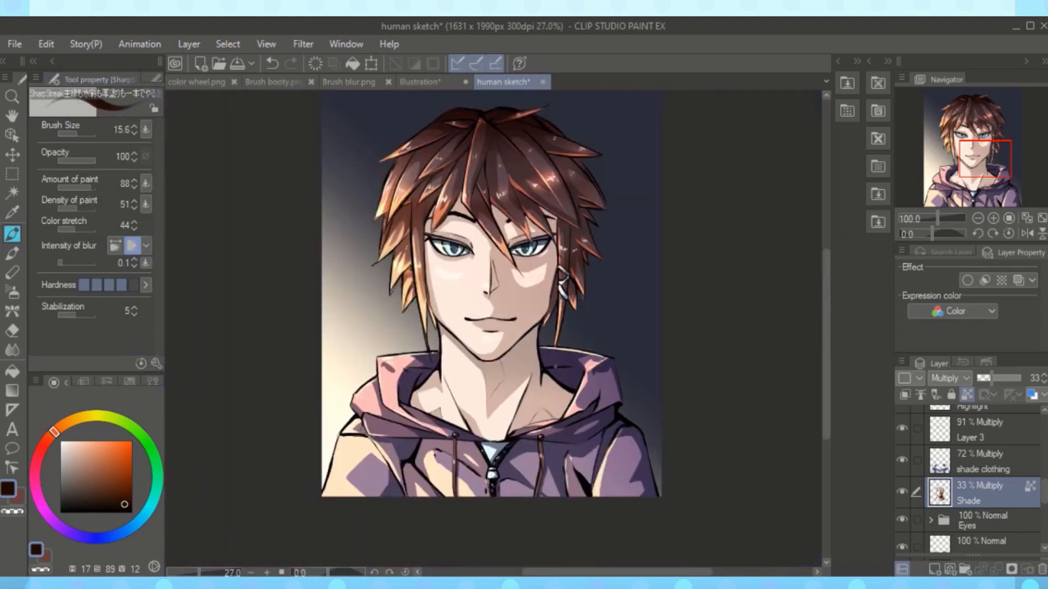
scroll(729, 245, up, 1)
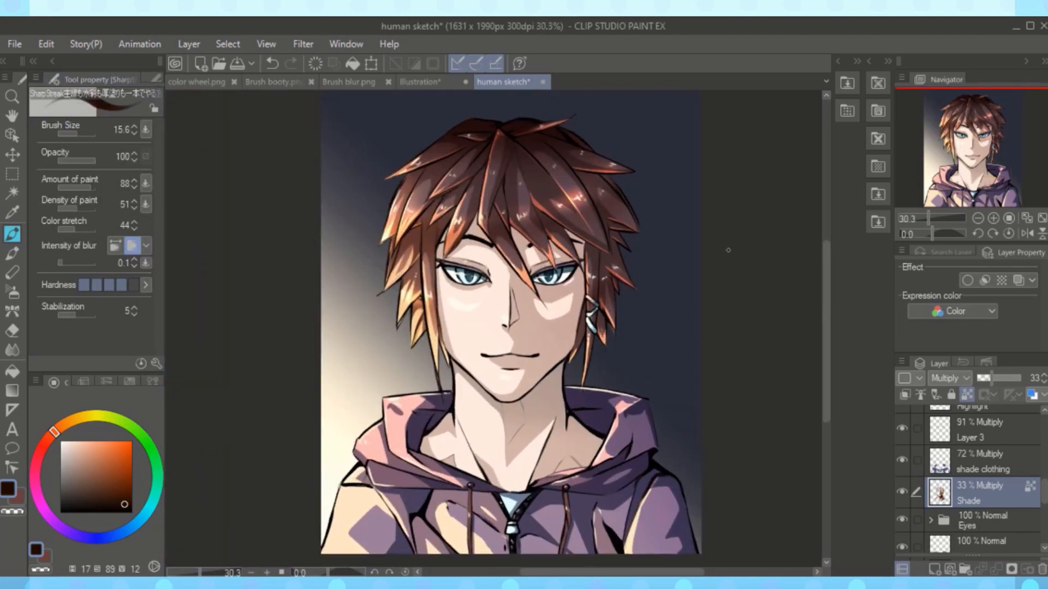
scroll(728, 250, down, 1)
- Add a new layer above the paper and scatter light orange bokeh across the background with the キラ雪 particle brush
scroll(910, 415, down, 5)
click(980, 537)
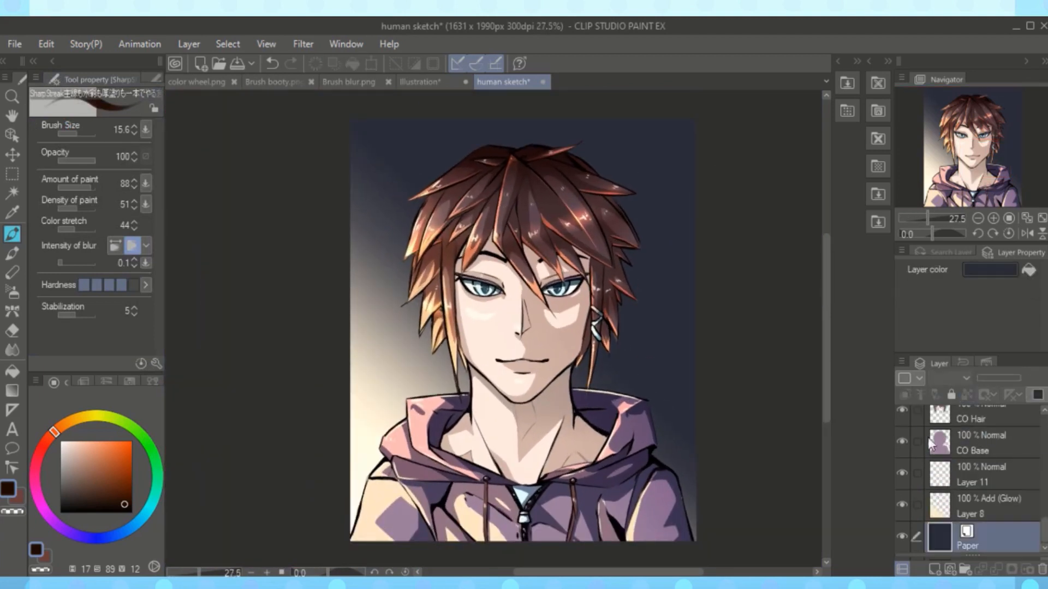
key(ctrl+shift+n)
click(153, 79)
scroll(161, 273, down, 3)
click(57, 142)
click(61, 78)
click(82, 442)
click(64, 426)
mouse_move(387, 186)
mouse_down()
mouse_move(364, 177)
mouse_move(741, 286)
mouse_up()
- Set the bokeh layer to Glow dodge at 74% opacity and move it above the Add (Glow) gradient layer
click(950, 378)
click(952, 186)
click(957, 379)
mouse_move(998, 378)
mouse_down()
mouse_move(985, 378)
mouse_move(1015, 378)
mouse_up()
click(952, 157)
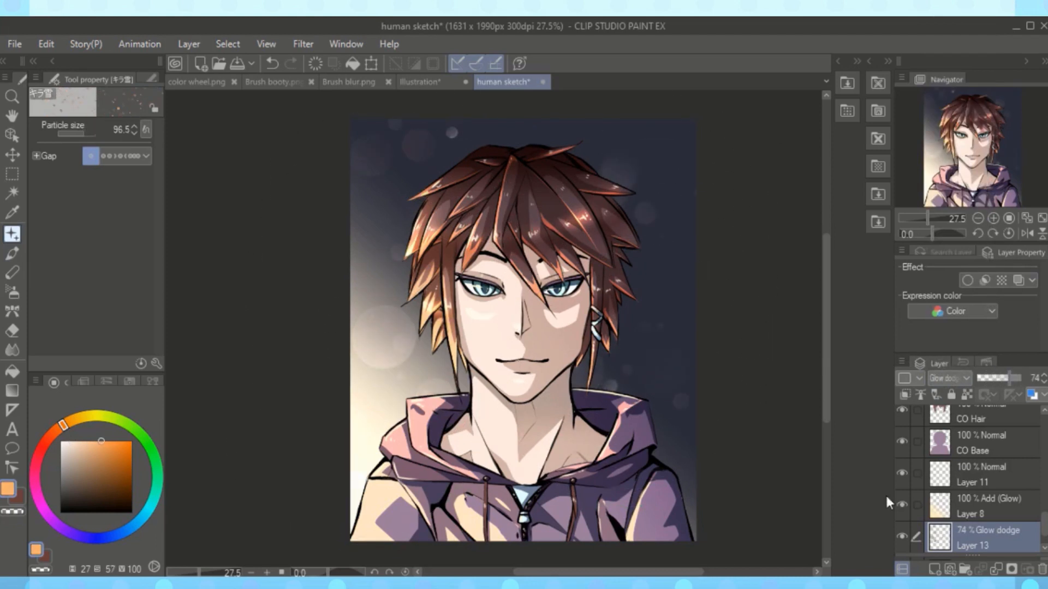
drag(983, 538, 982, 498)
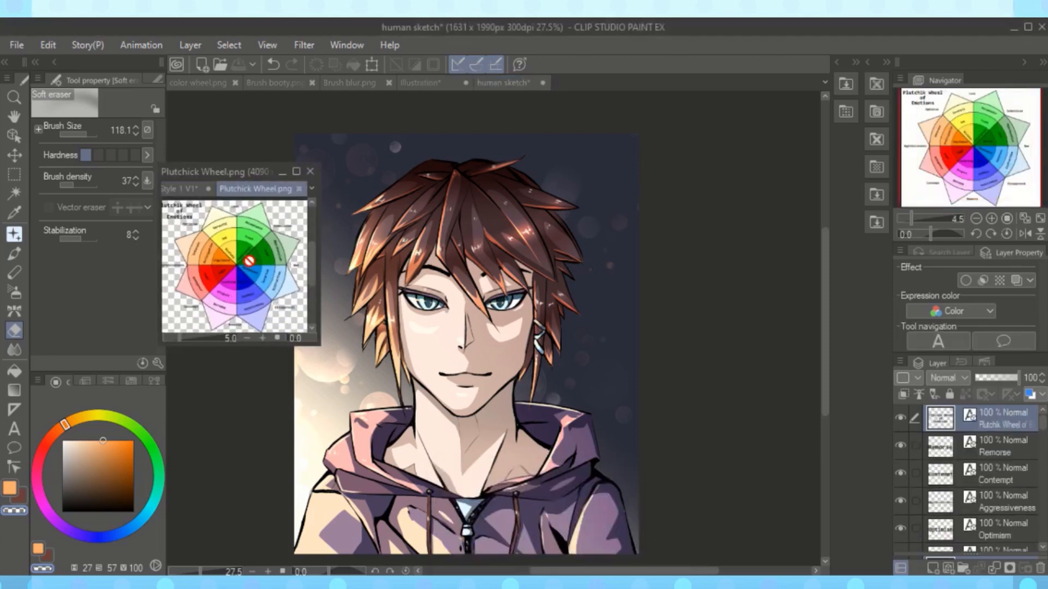
- Move the color wheel reference window aside and add a gradient map correction layer above Layer 7 with the Epilogue gradient
drag(256, 171, 188, 215)
click(416, 364)
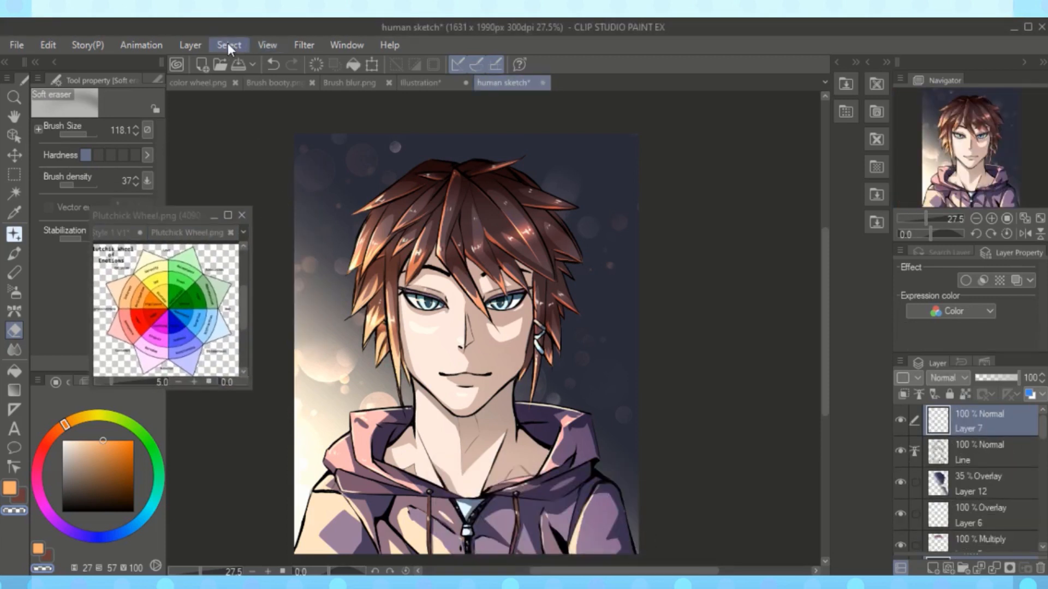
click(196, 43)
mouse_move(267, 98)
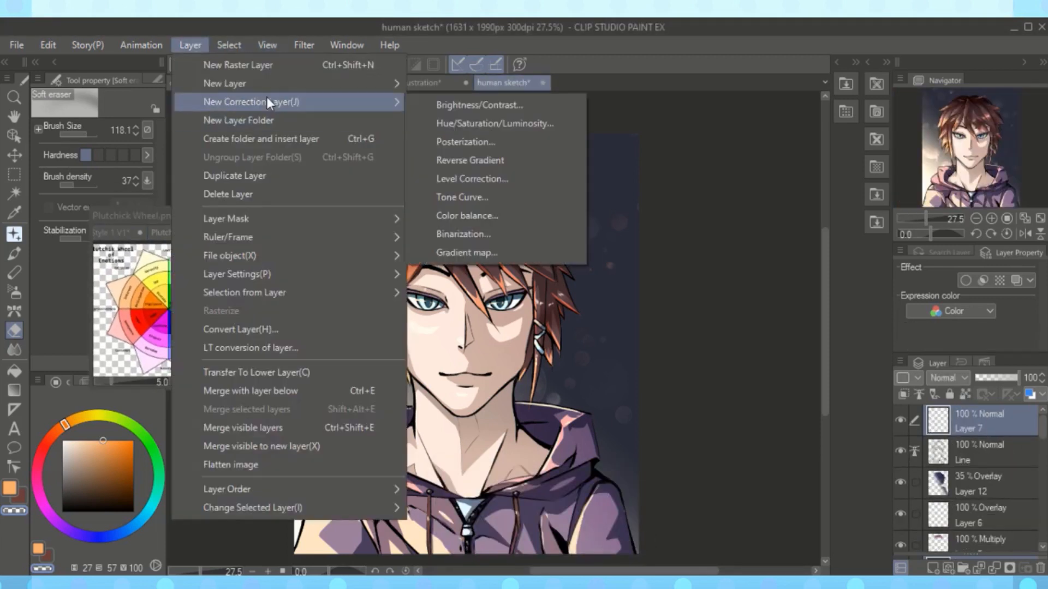
click(483, 252)
scroll(810, 217, down, 5)
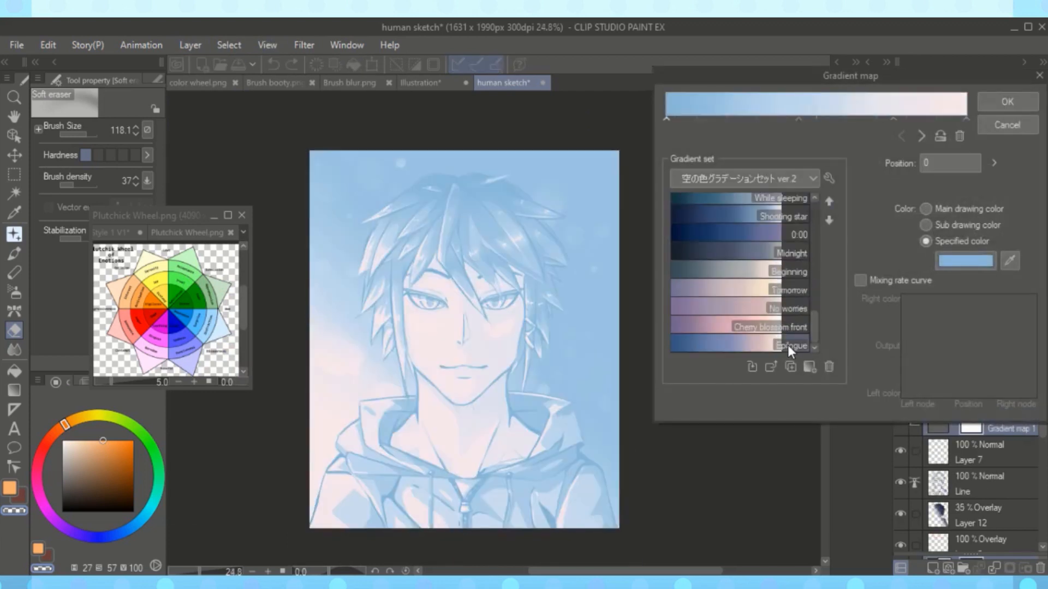
click(788, 345)
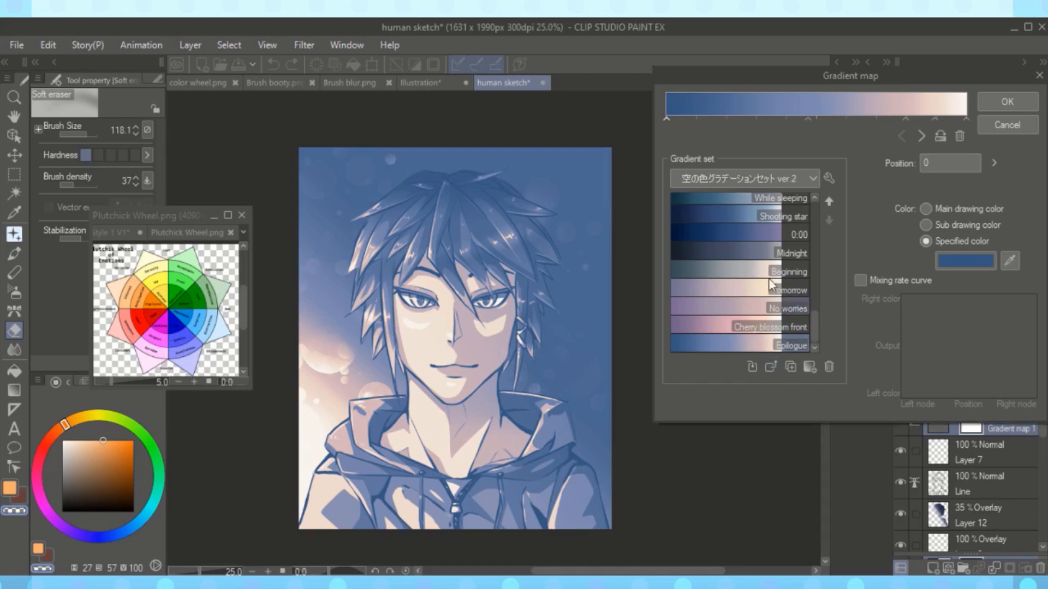
click(1007, 101)
- Try different opacities and blending modes on the gradient map layer, settling on Soft light
drag(1004, 378, 991, 377)
click(947, 377)
click(949, 188)
click(1010, 371)
click(946, 378)
click(943, 200)
click(949, 378)
click(951, 229)
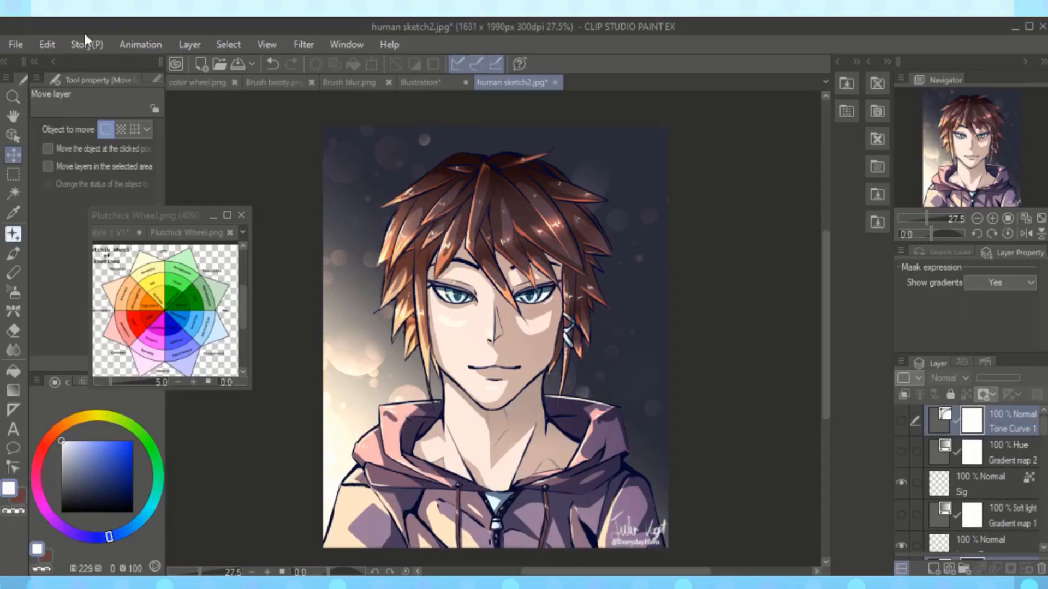
- Start another gradient map correction layer and preview gradients from the またの名カラーセット set, including またいろ8
click(184, 44)
mouse_move(252, 97)
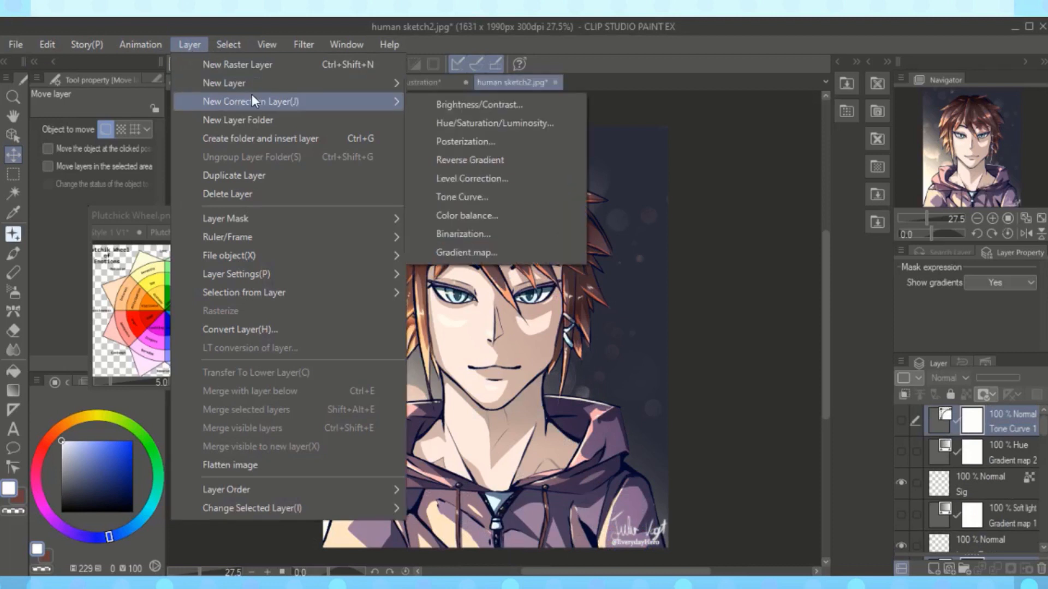
click(470, 251)
click(759, 178)
click(743, 268)
click(739, 267)
key(ctrl+minus)
click(735, 315)
scroll(734, 330, down, 1)
click(747, 308)
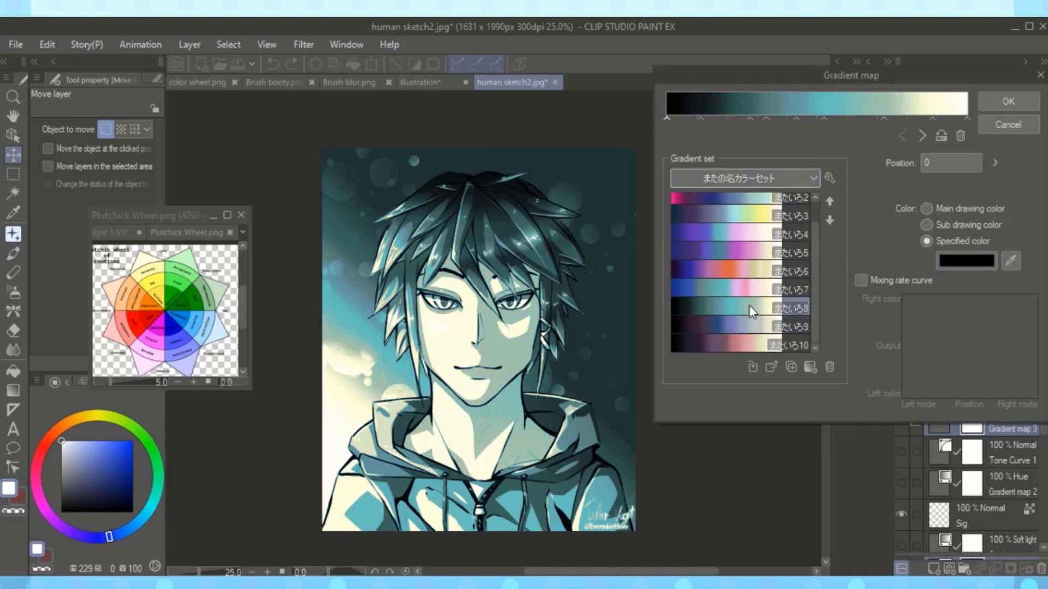
- Preview the またいろ7, 9, 10 and 1 through 5 gradients on the portrait
click(756, 292)
click(758, 328)
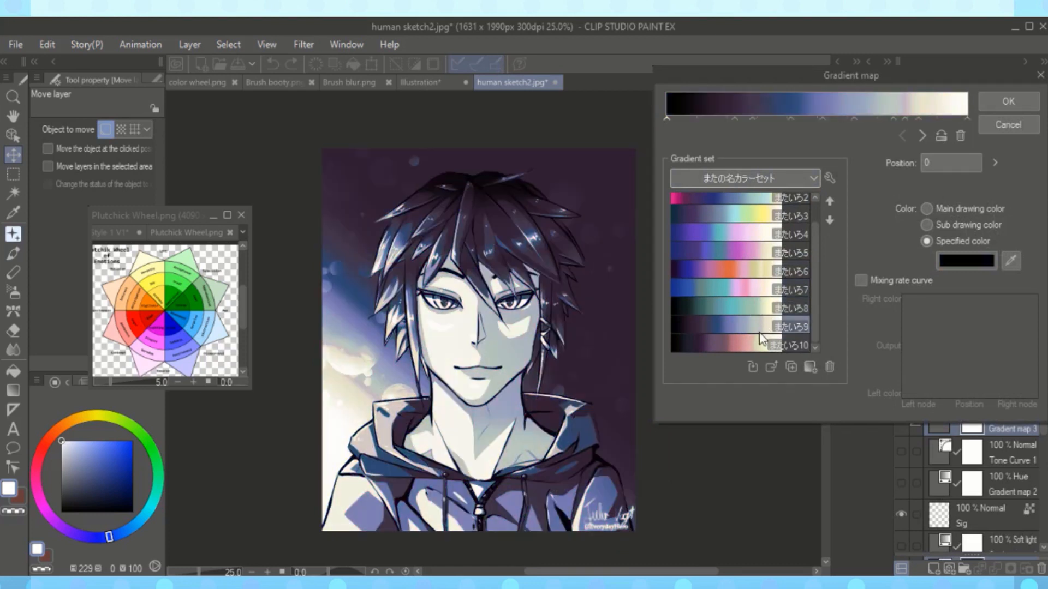
click(762, 345)
scroll(756, 245, up, 1)
click(752, 210)
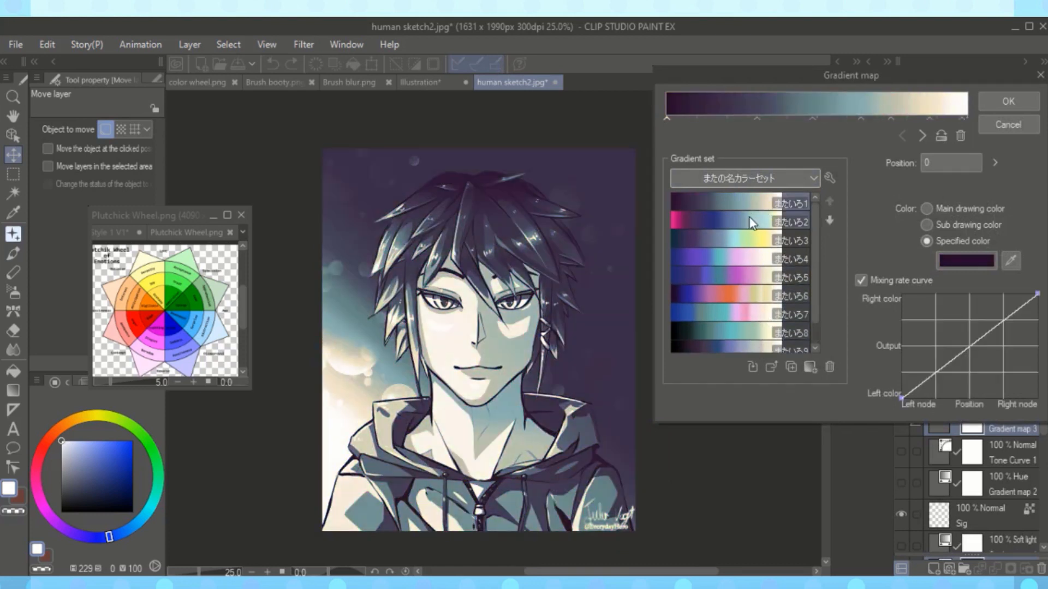
click(752, 222)
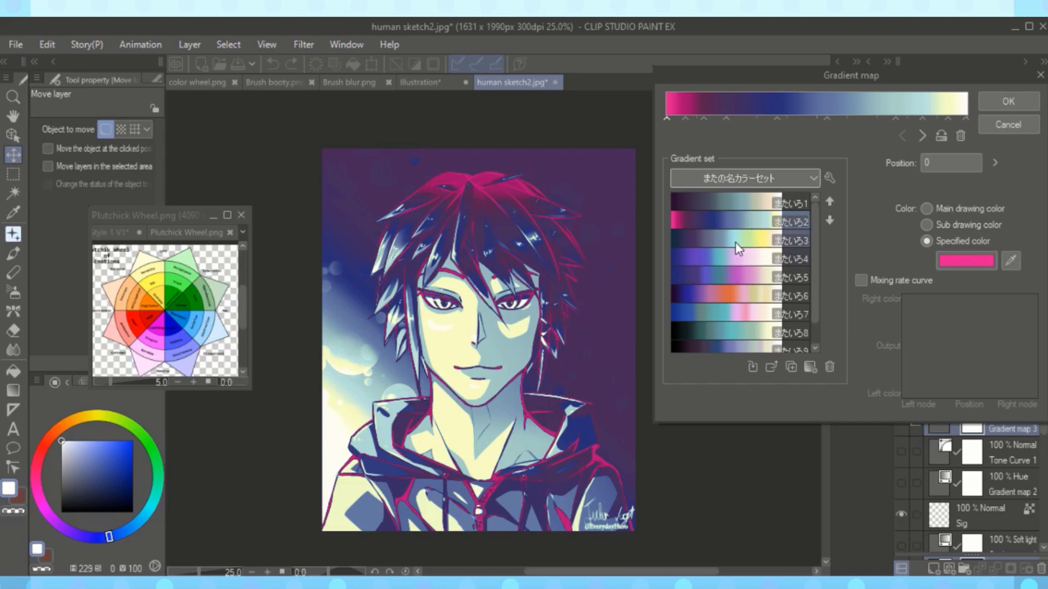
click(736, 242)
click(742, 261)
click(745, 277)
- Switch the gradient set to ONG SET and preview several of its gradients
click(745, 178)
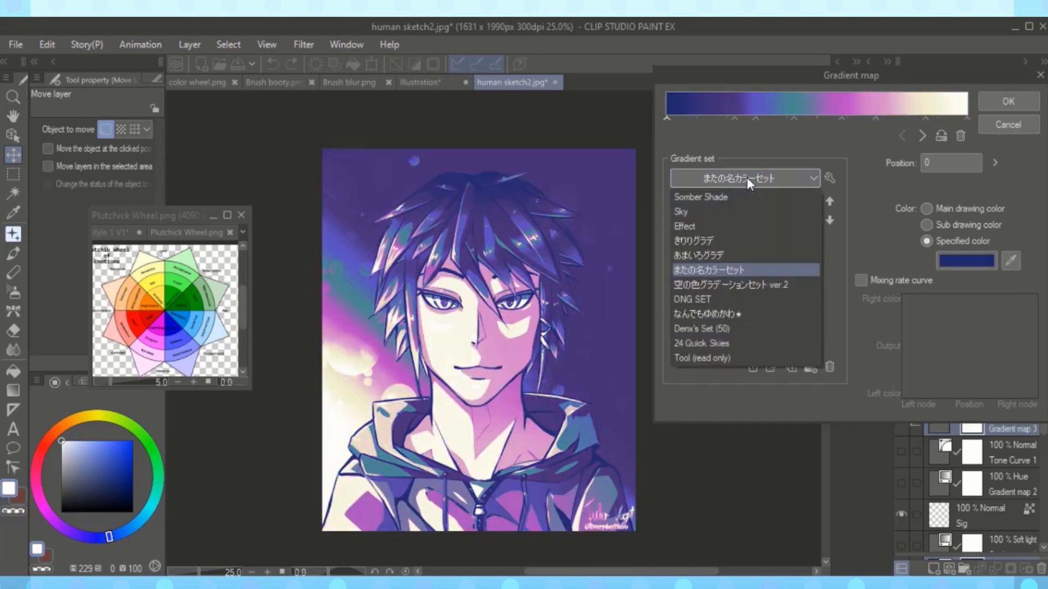
click(761, 299)
click(761, 297)
click(758, 334)
click(759, 315)
- Switch the gradient set to なんでもゆめかわ★ and try its gradients, ending on ゆめかわ★04
click(746, 178)
click(729, 328)
click(744, 333)
click(752, 316)
click(749, 261)
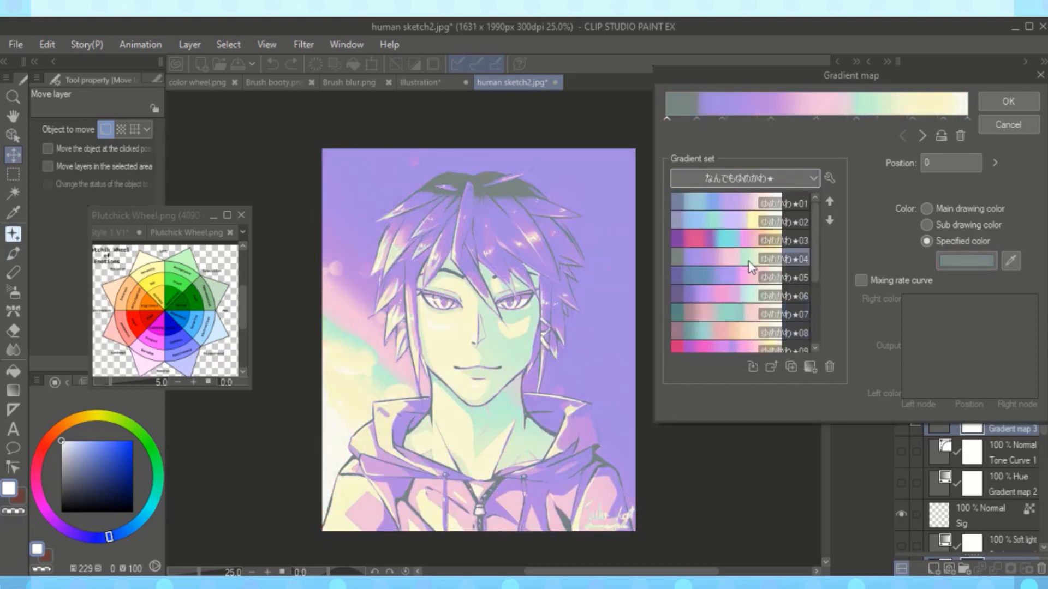